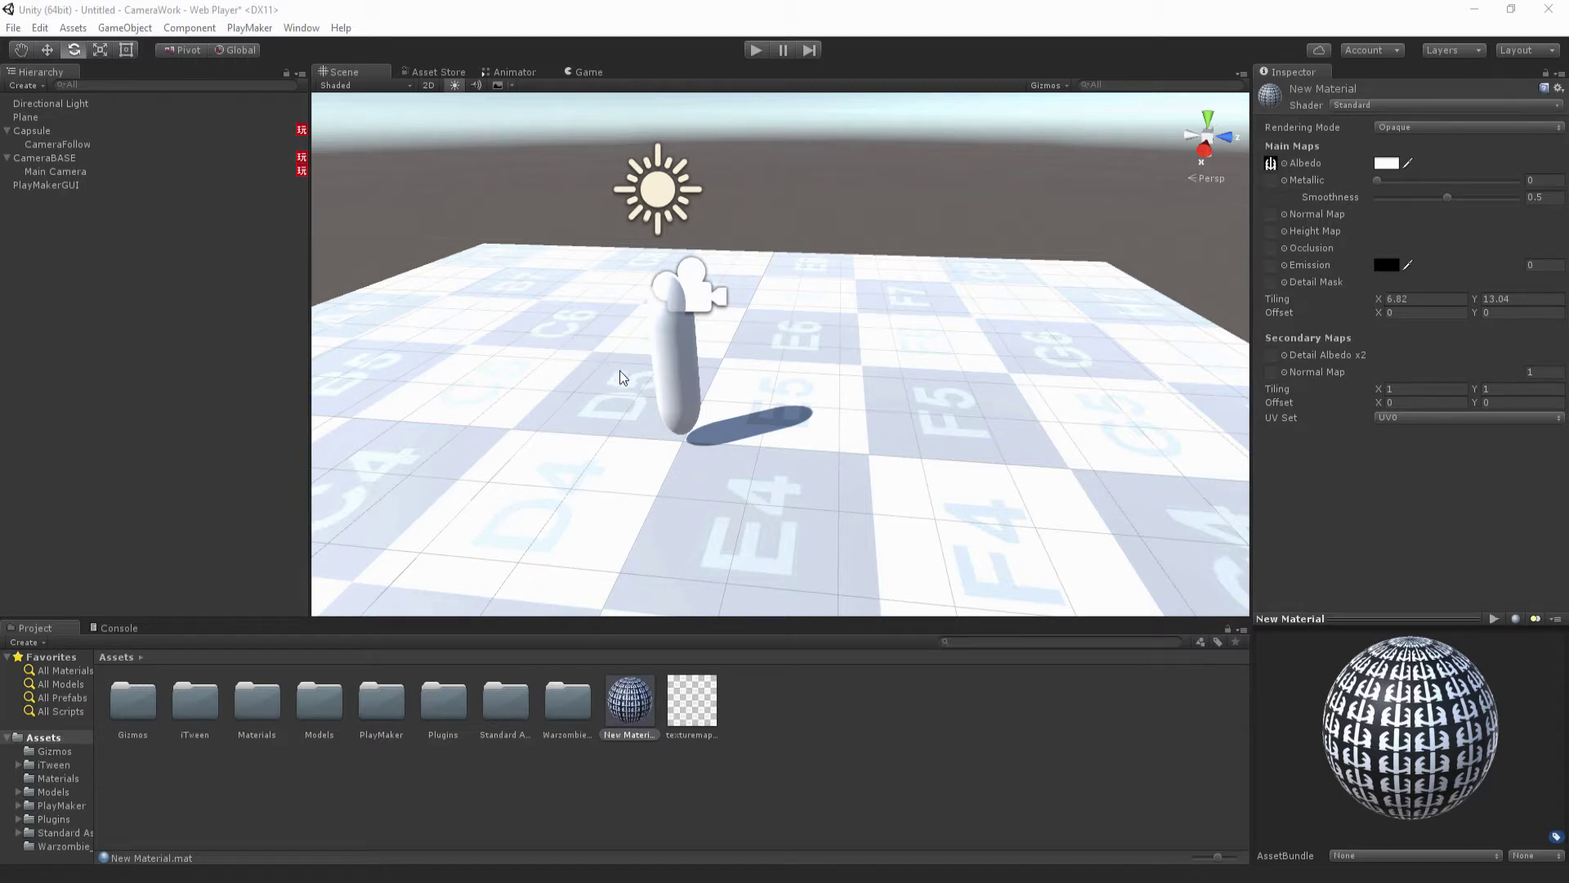
Run the game briefly to check the current camera view, then stop it.
scroll(670, 353, down, 5)
scroll(667, 349, up, 7)
right_drag(665, 347, 640, 340)
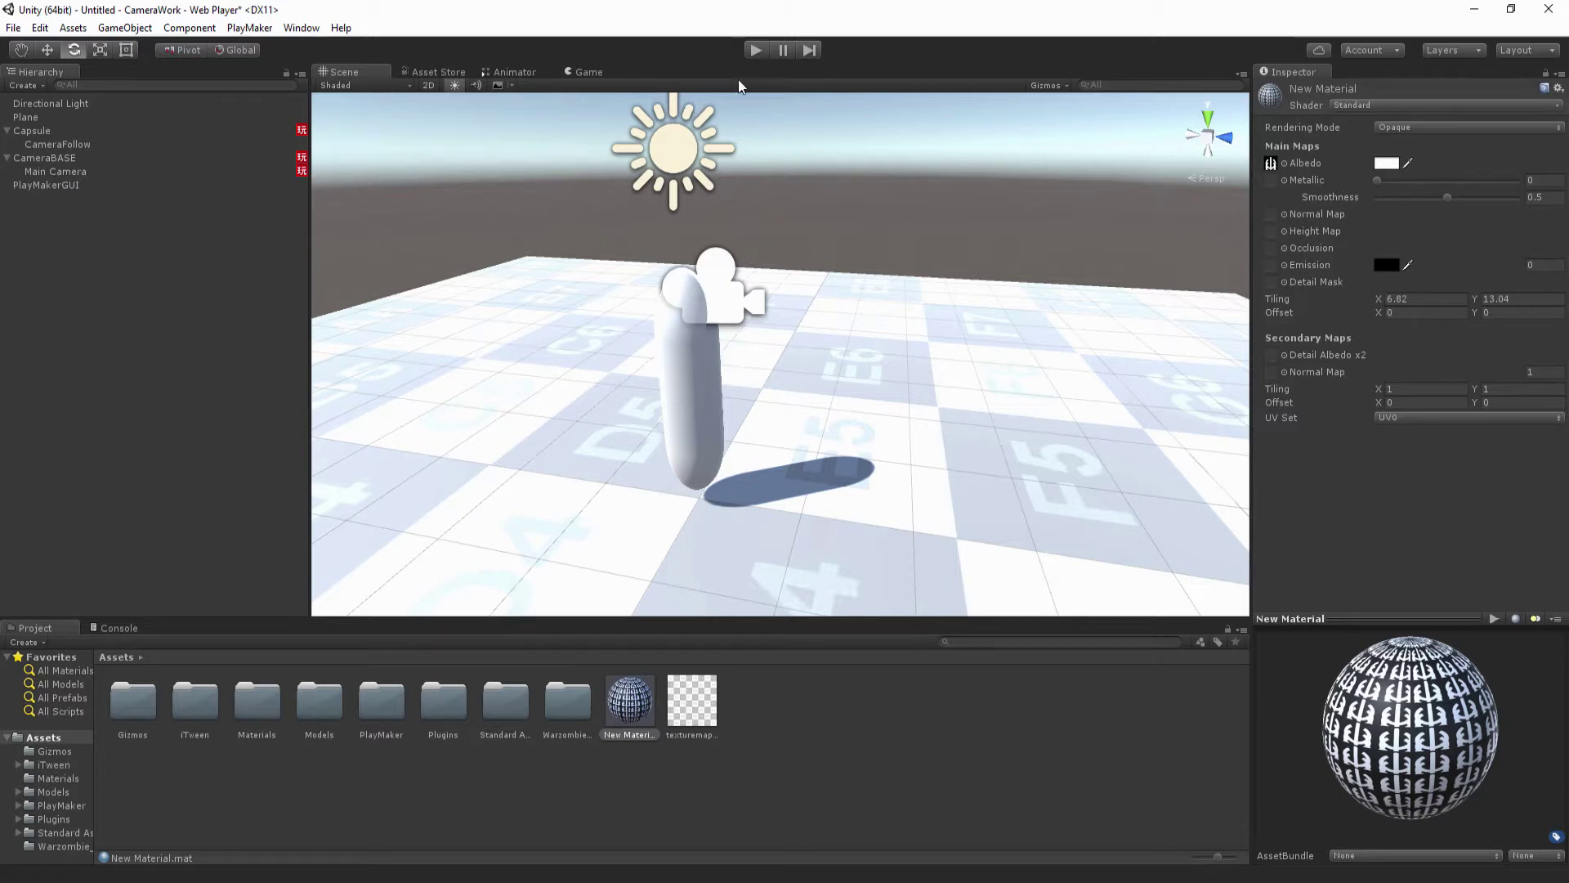
click(753, 51)
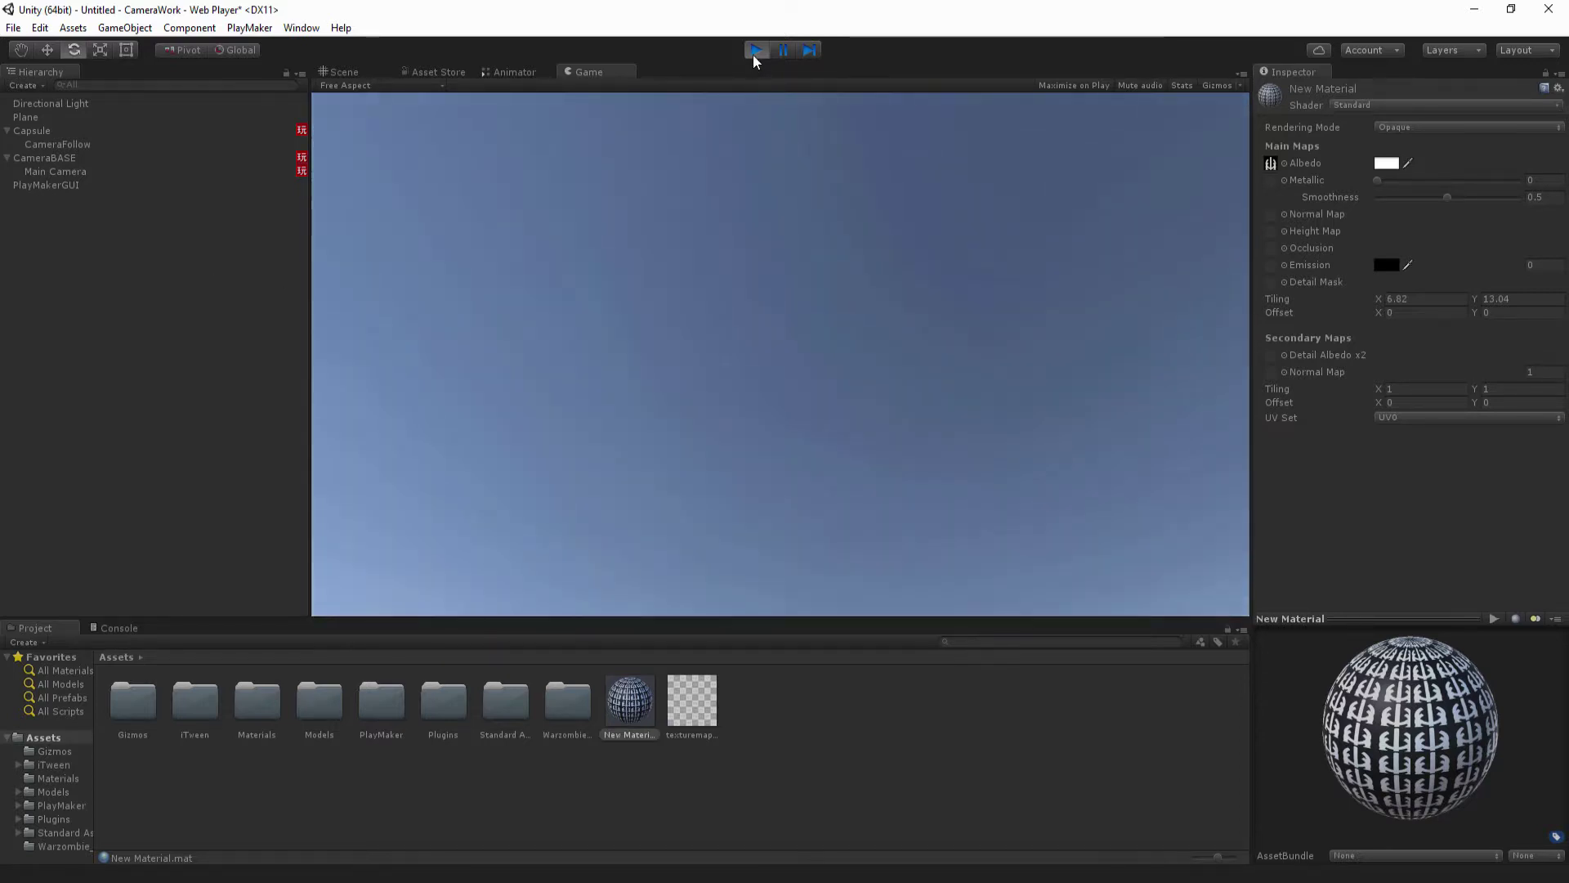
click(756, 51)
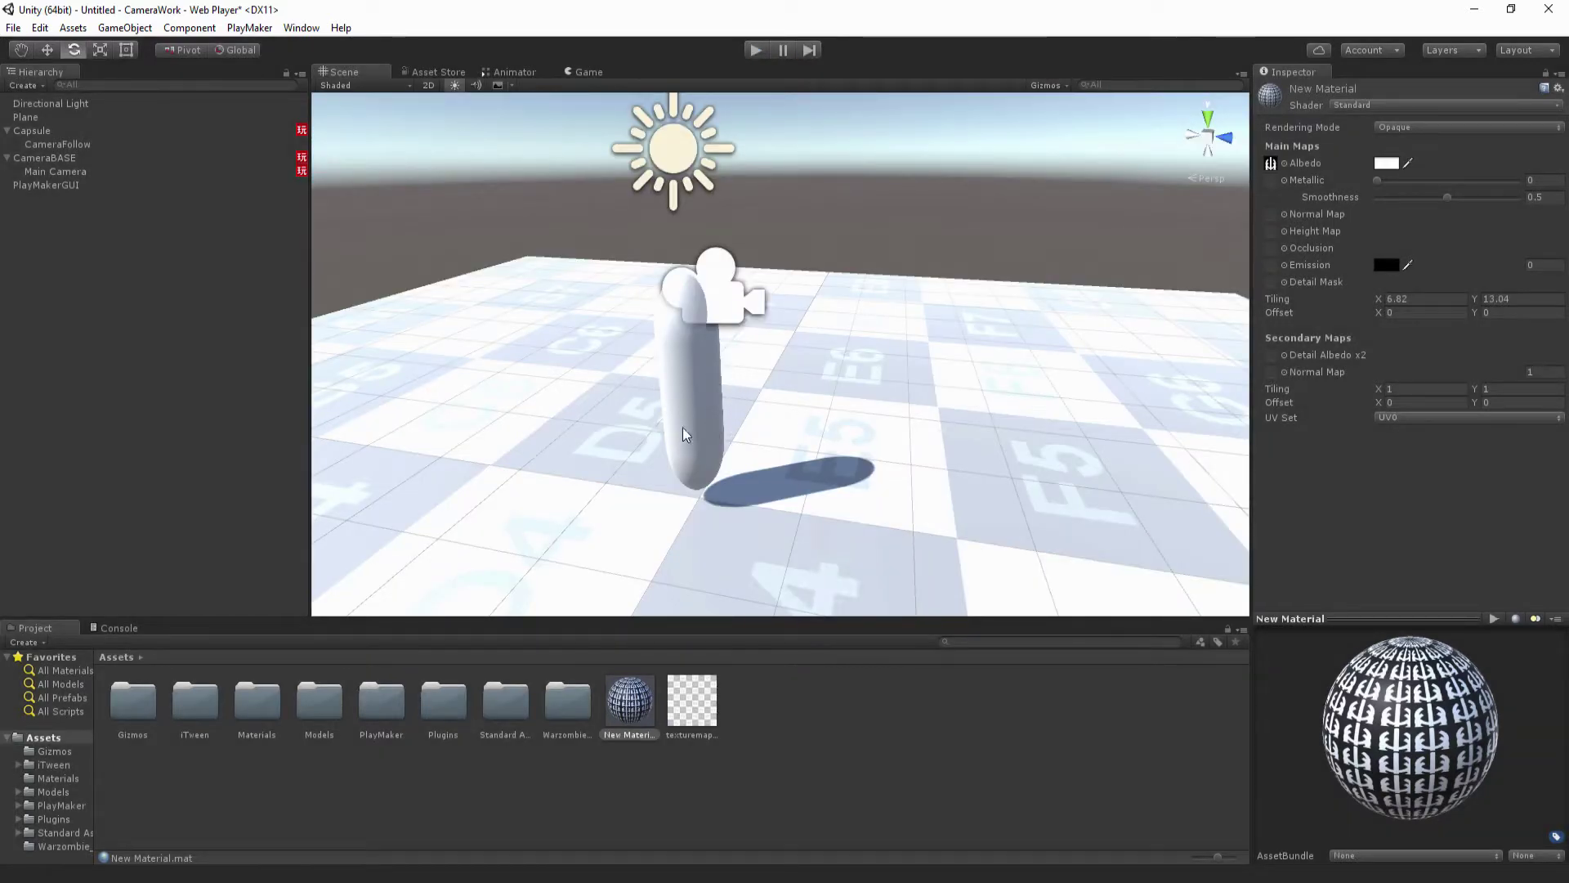
Add a new camera named UICAM and parent it under Main Camera.
click(67, 172)
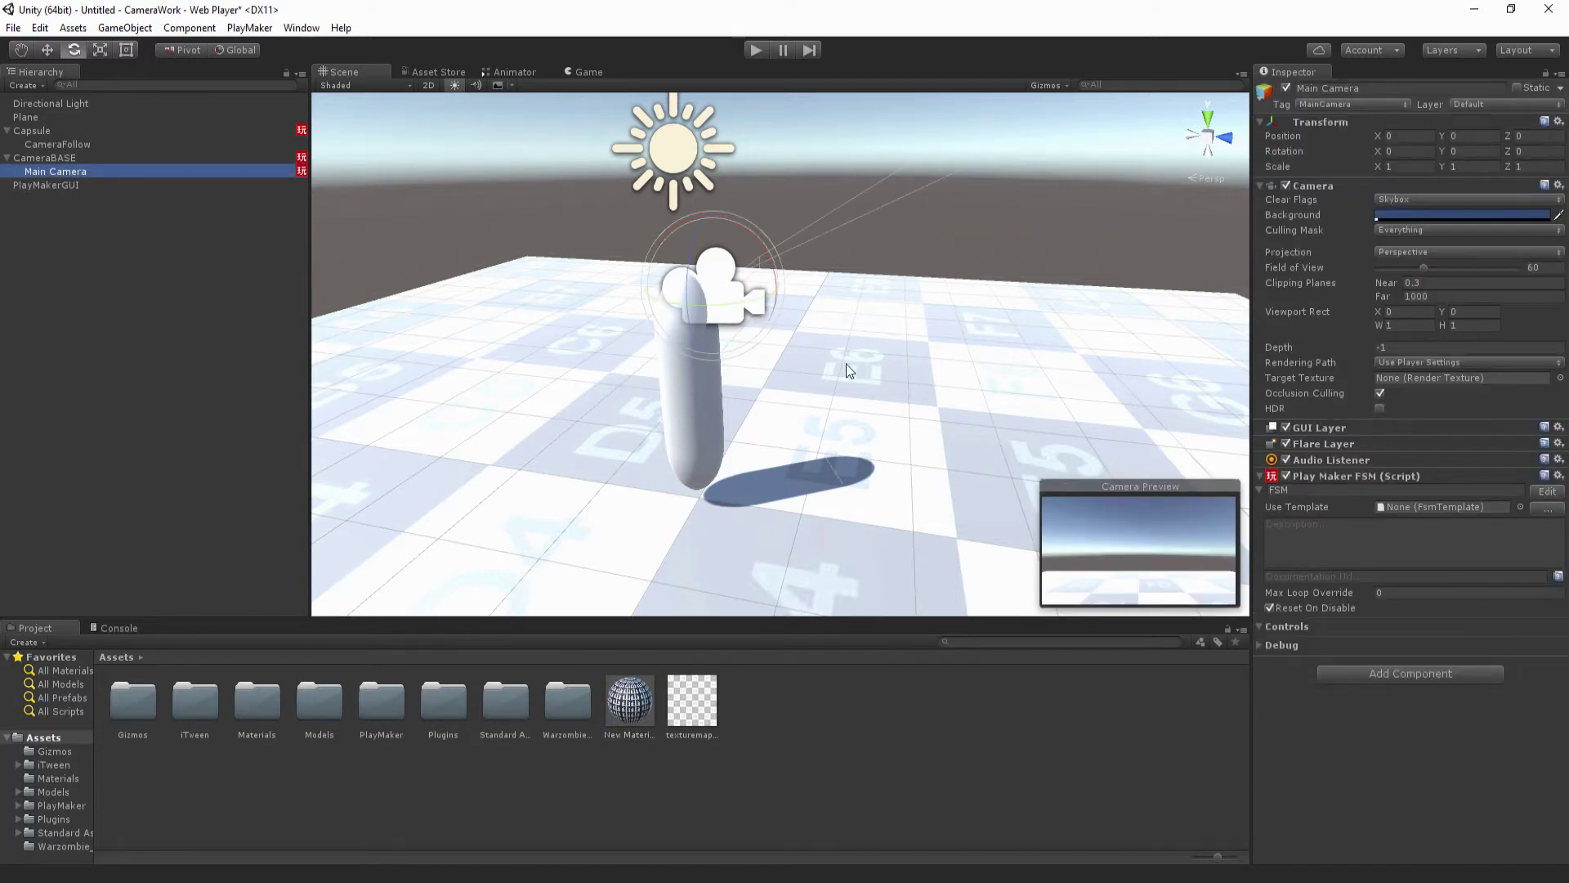
alt+drag(703, 291, 921, 409)
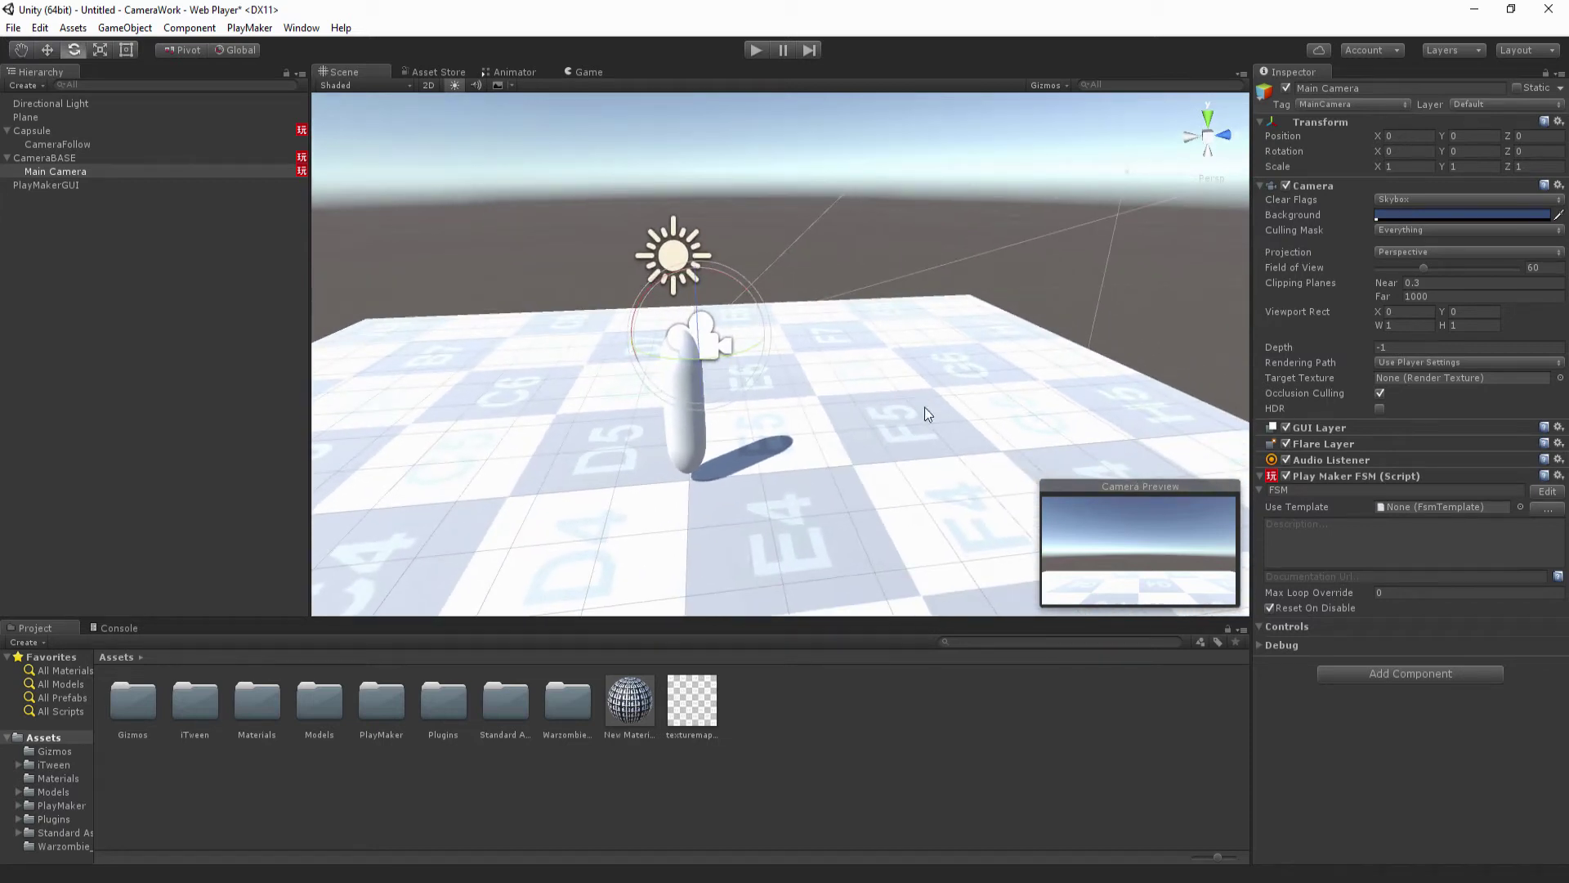
click(104, 210)
right_click(69, 240)
click(129, 514)
text(UICAM)
key(Return)
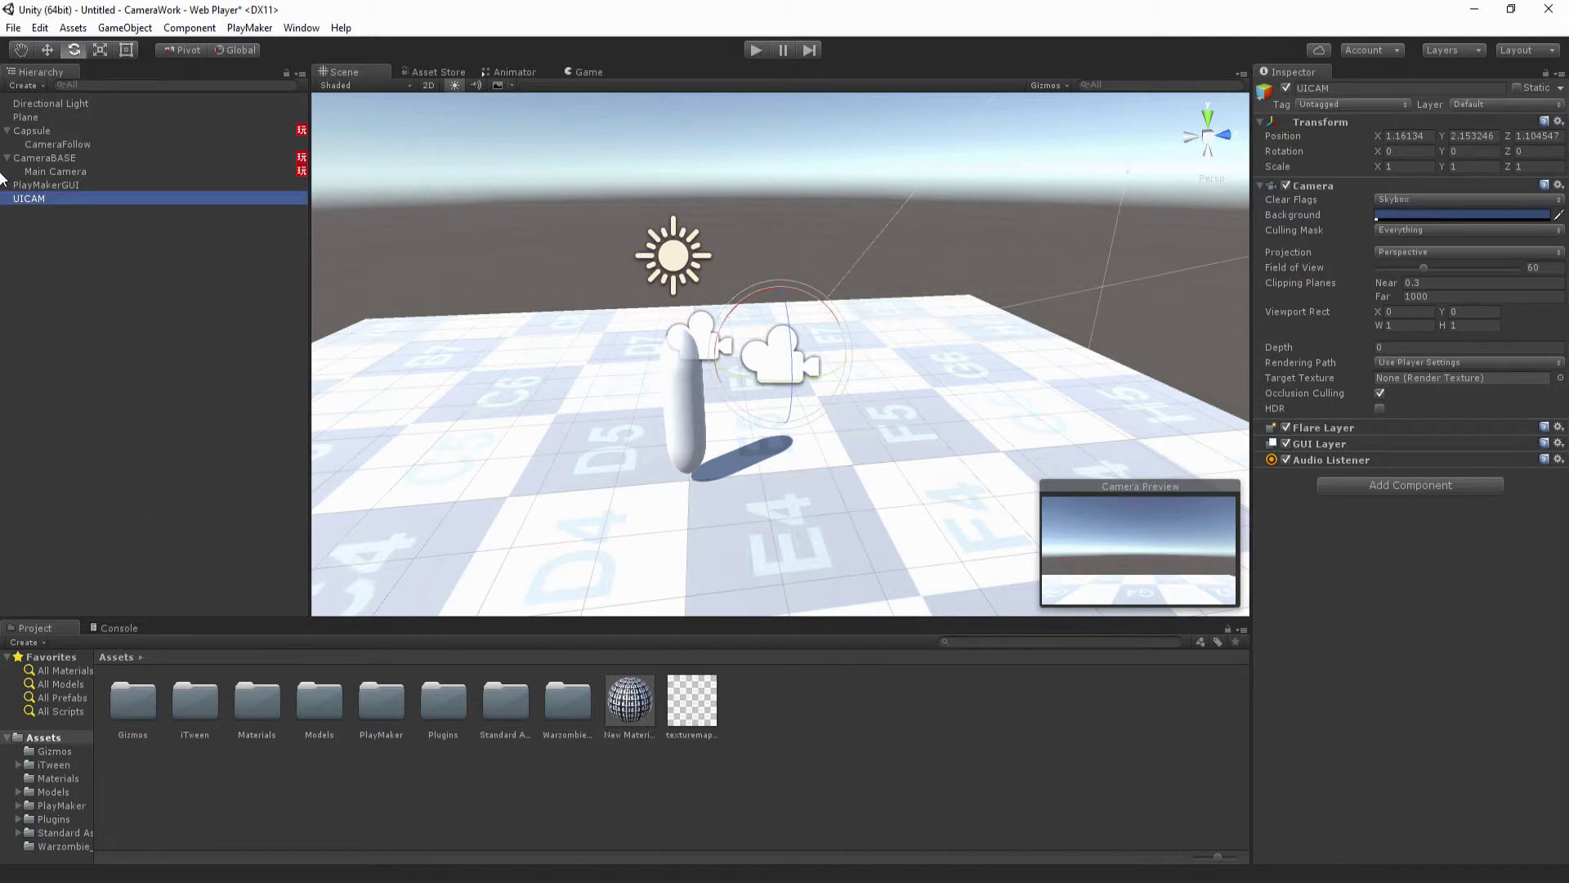
drag(164, 263, 39, 170)
Set UICAM's position to 0, 0, 0.
click(1405, 137)
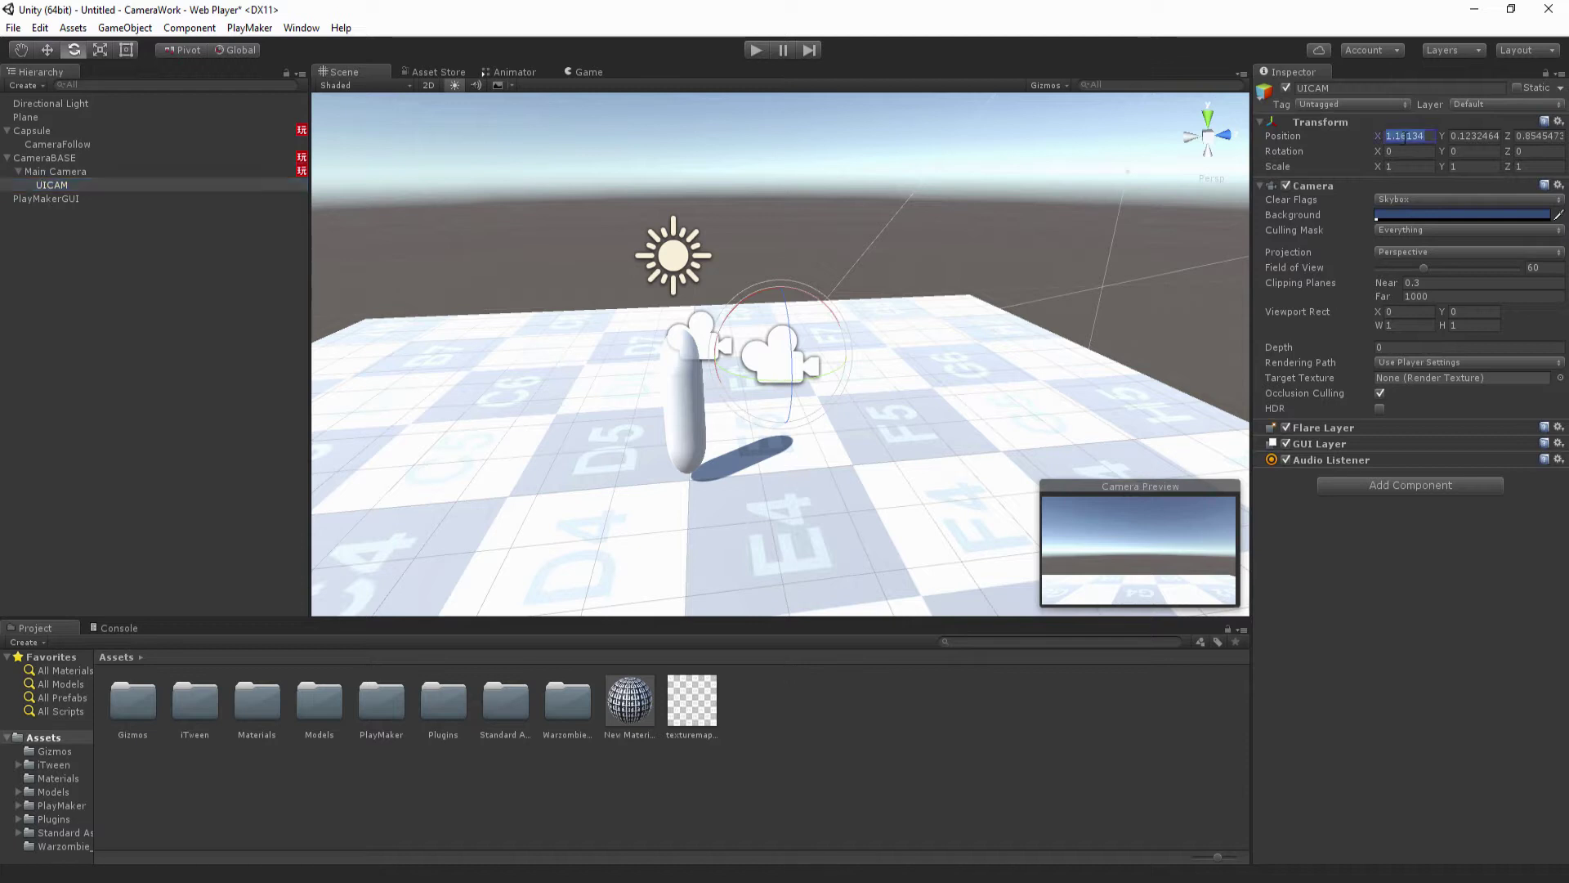
text(0)
key(Tab)
text(0)
key(Tab)
text(0)
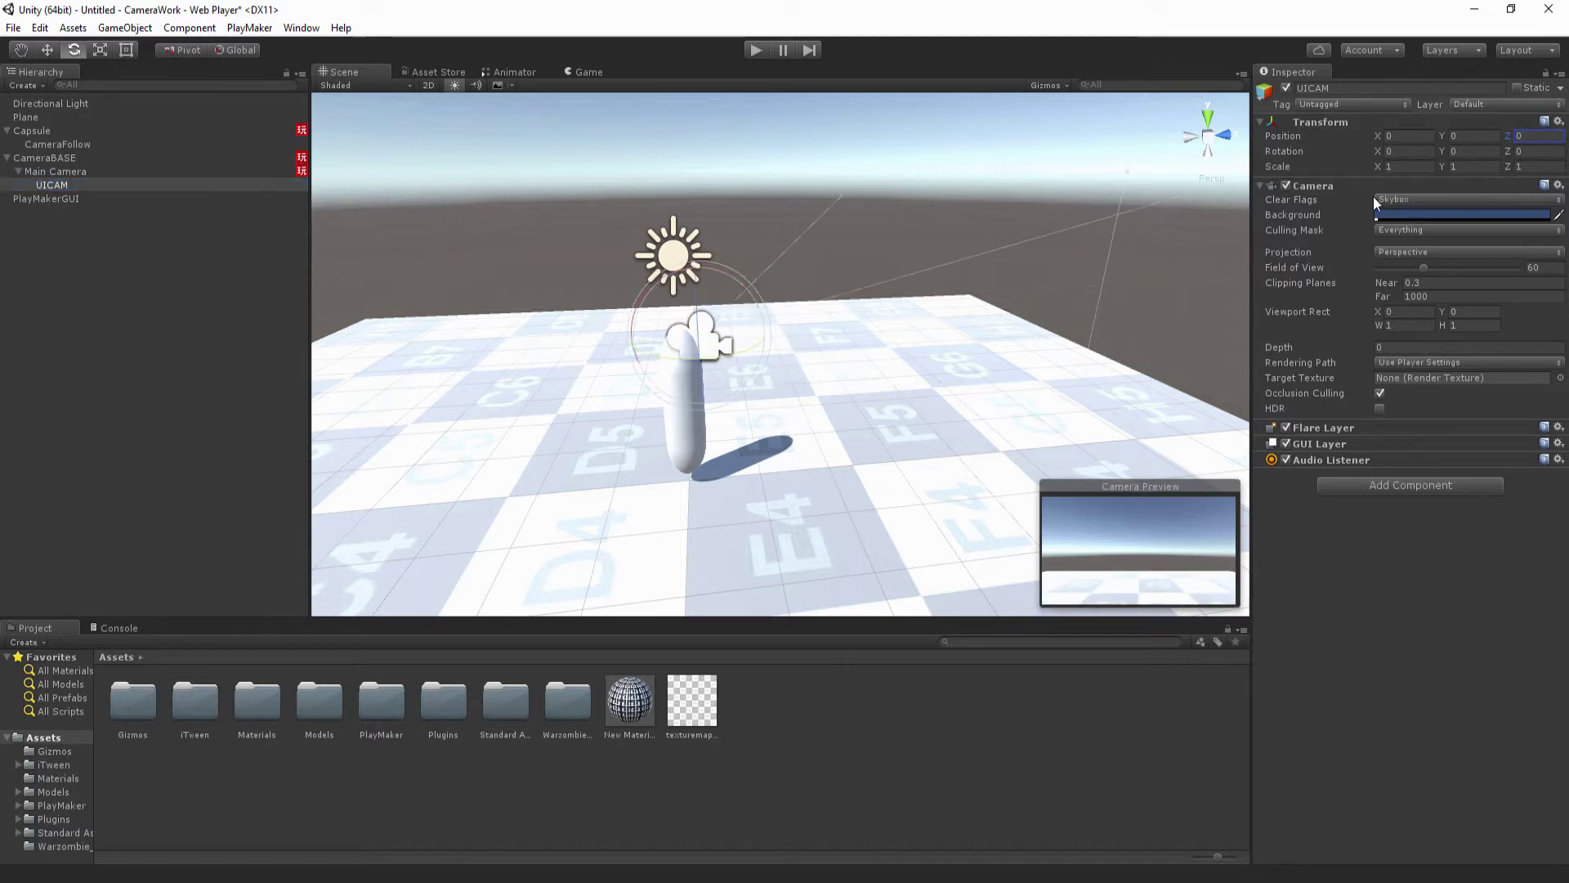
click(57, 171)
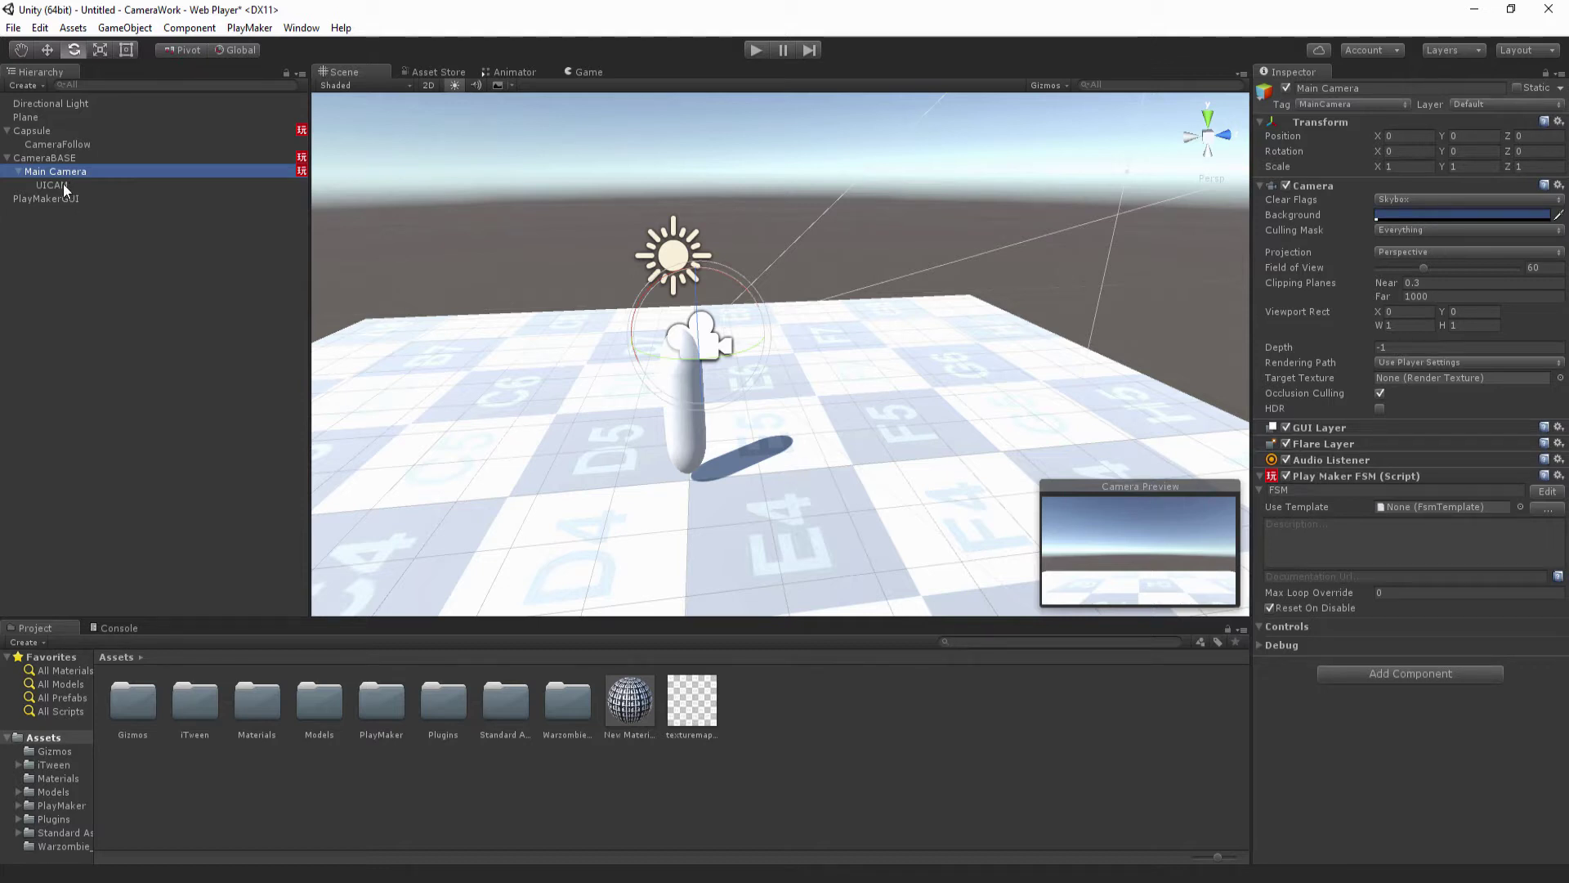
Put UICAM on the UI layer.
click(62, 183)
click(58, 171)
scroll(724, 321, up, 3)
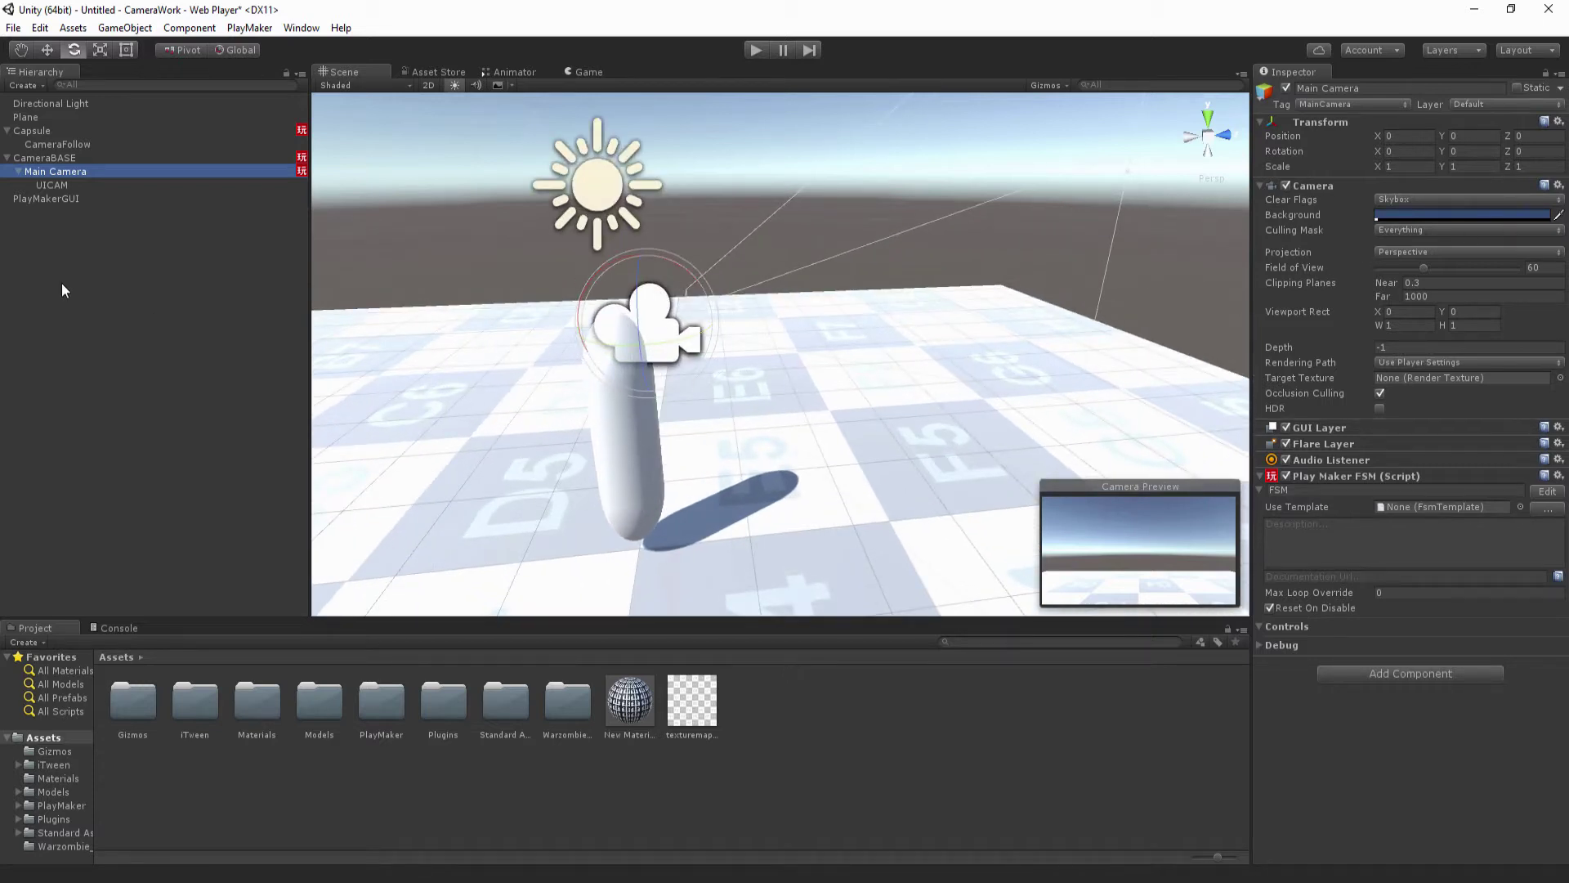
click(60, 187)
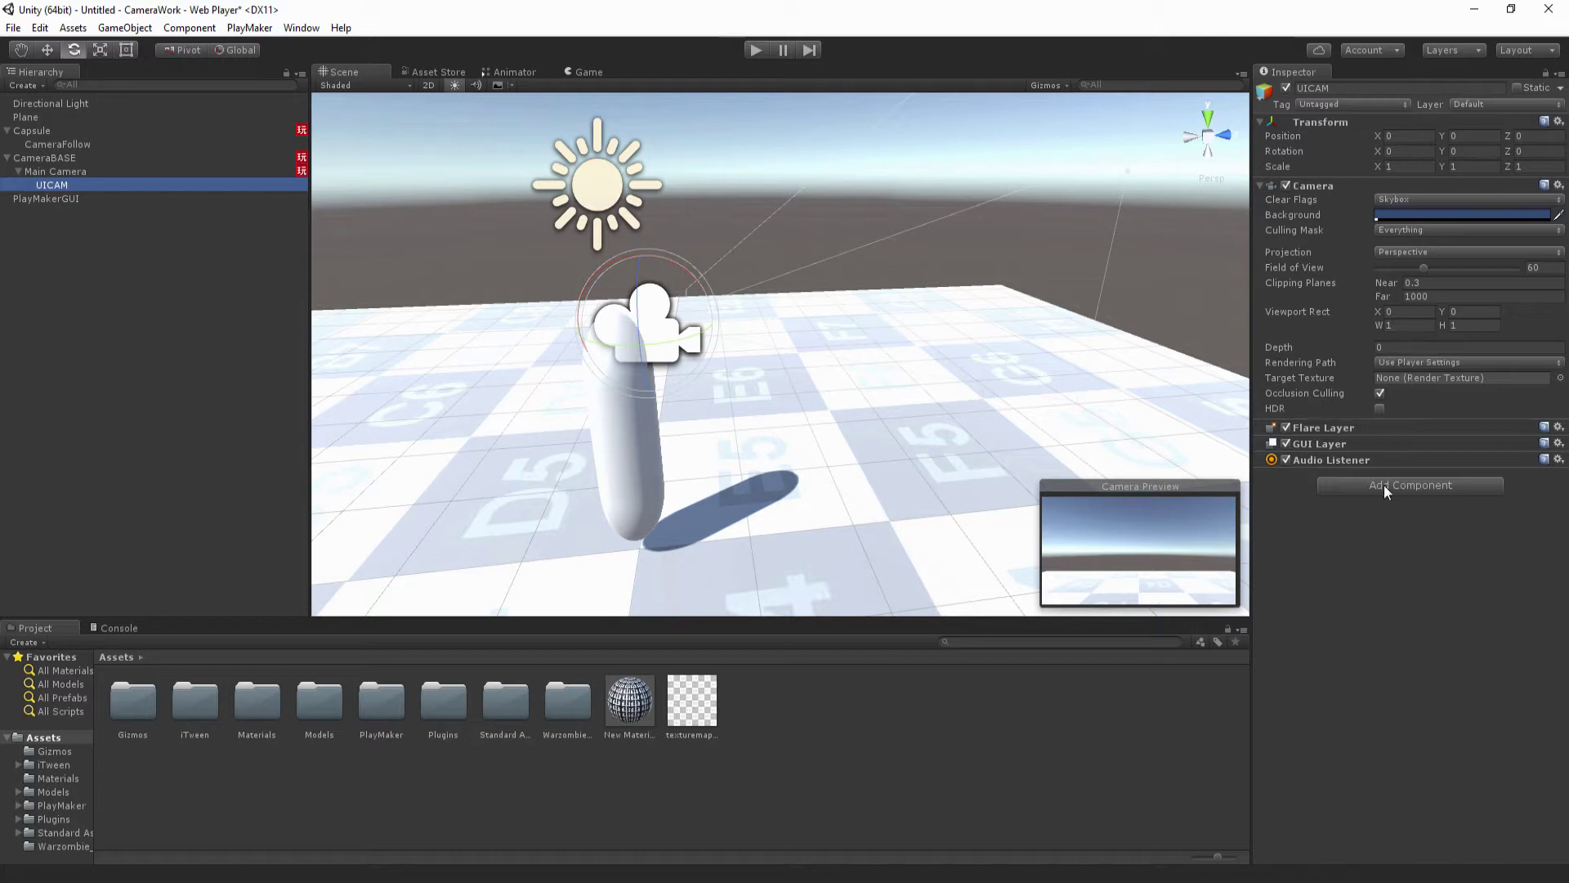
click(72, 173)
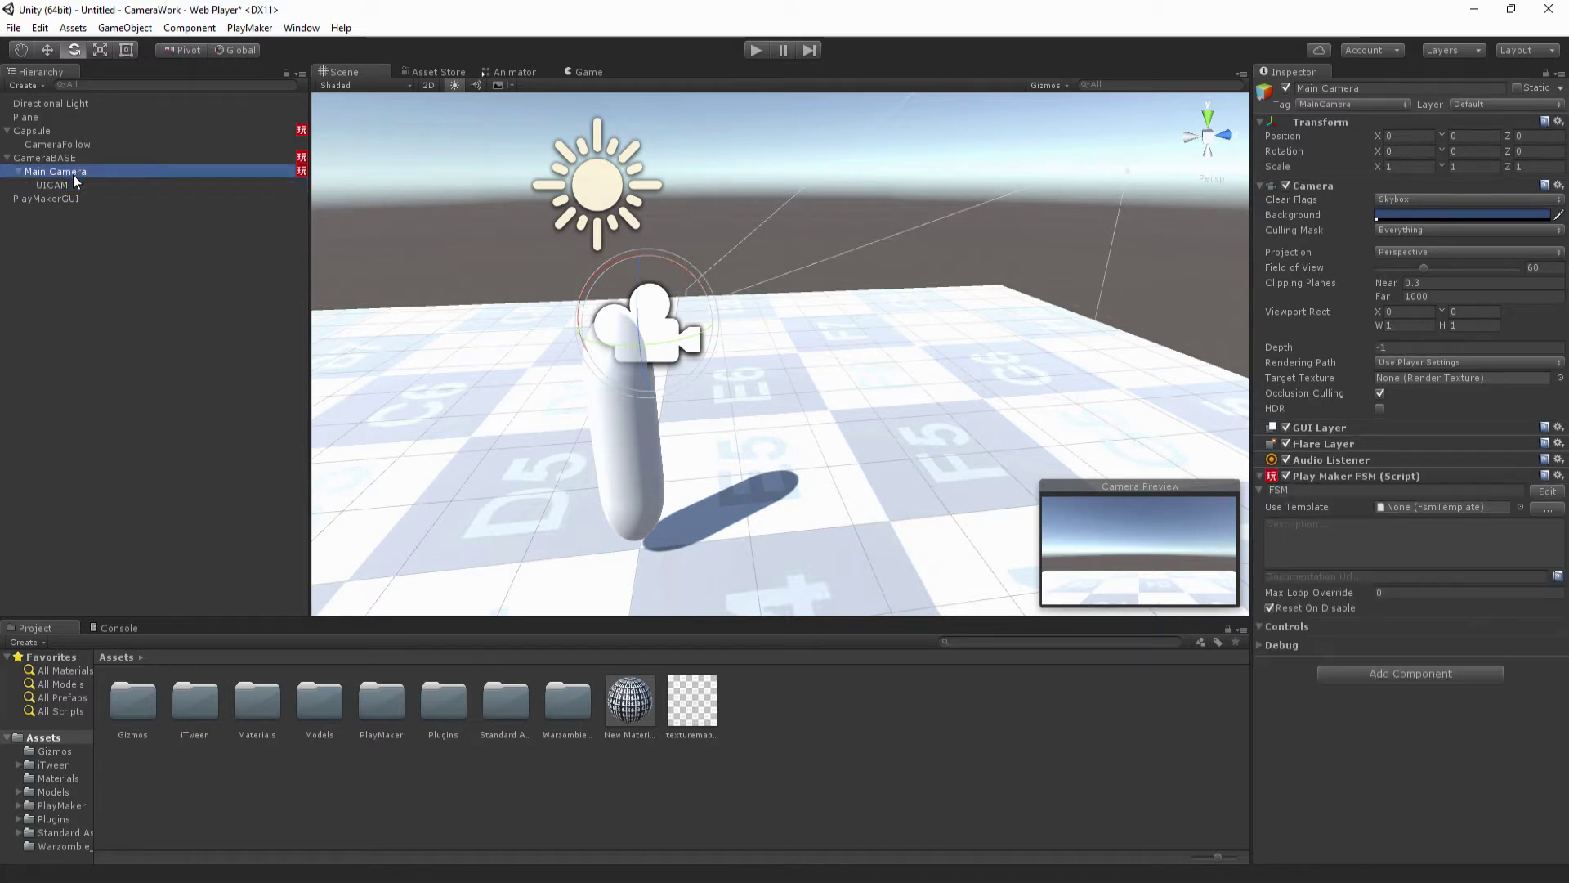
click(71, 183)
click(1477, 106)
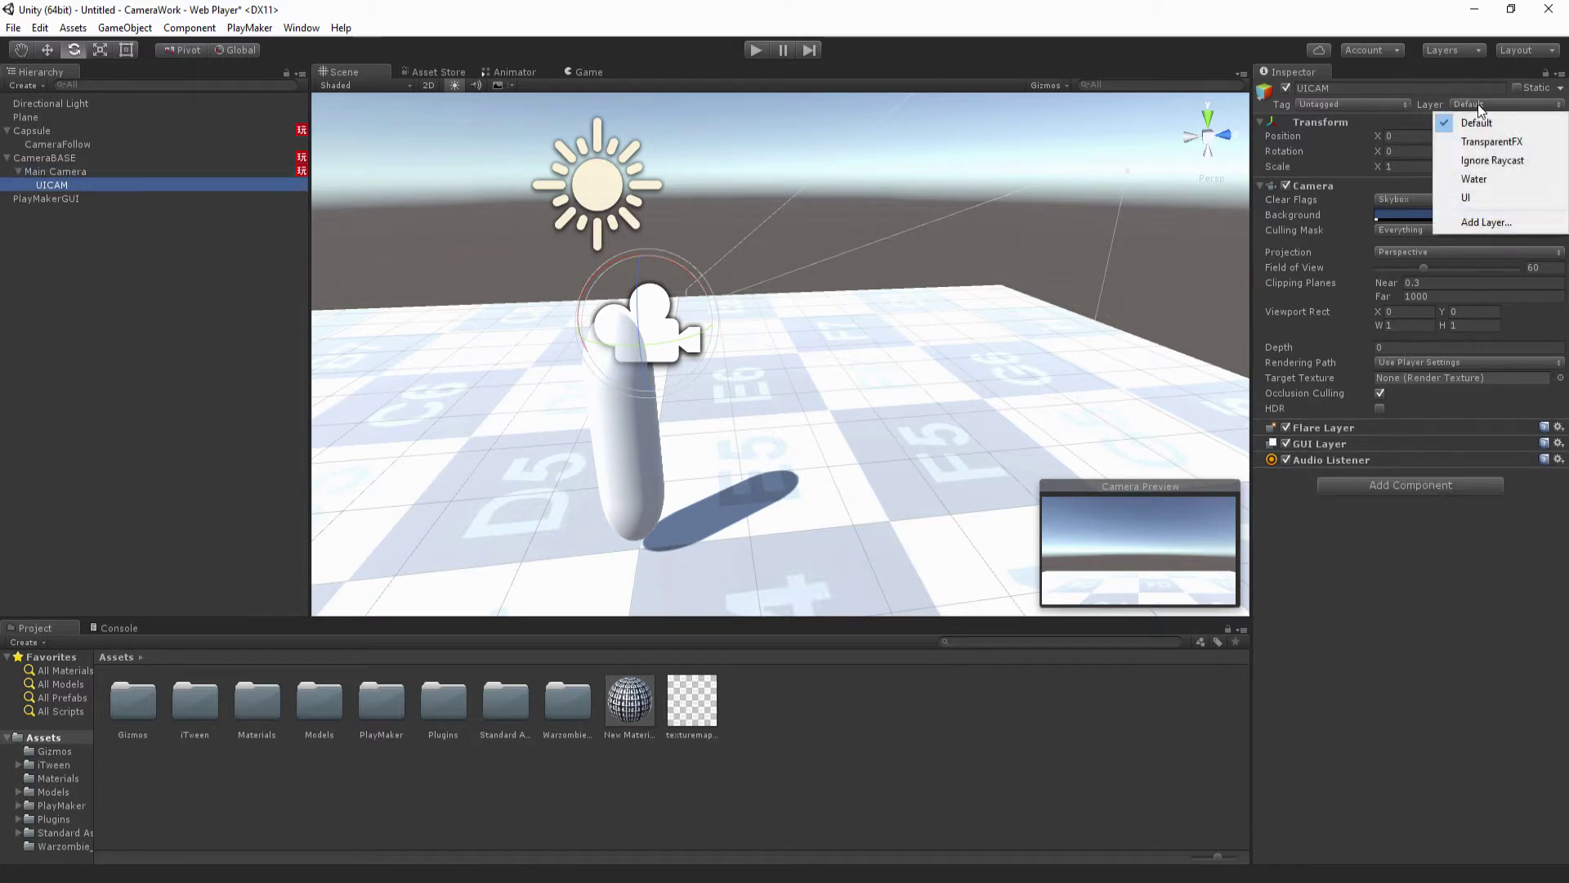
click(1489, 198)
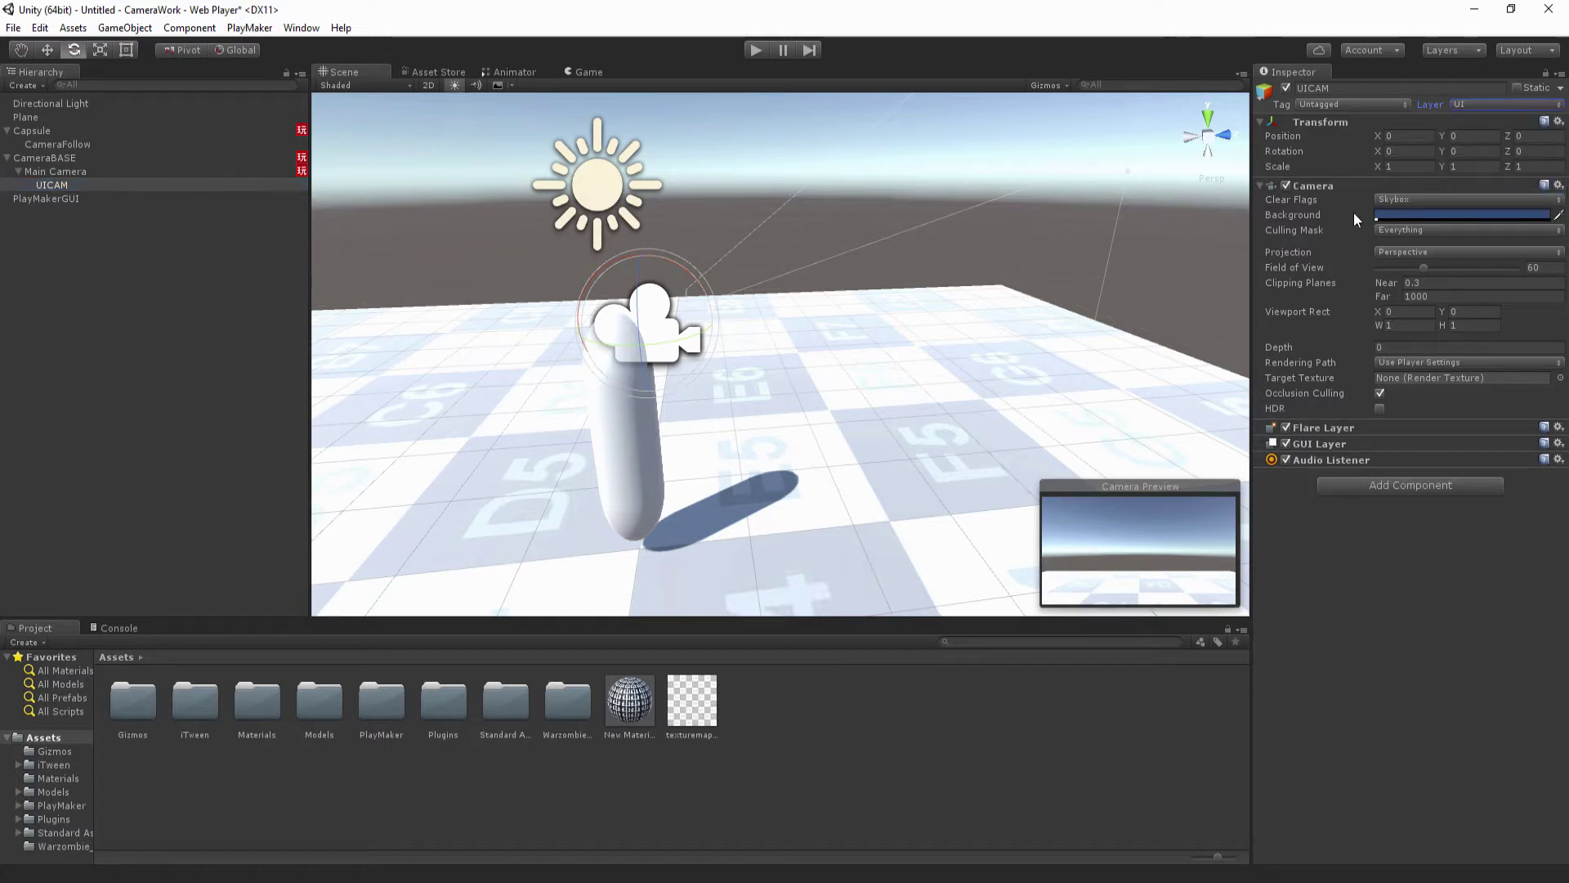
Set UICAM's Clear Flags to Depth only and its Culling Mask to UI only.
click(1409, 204)
click(1424, 252)
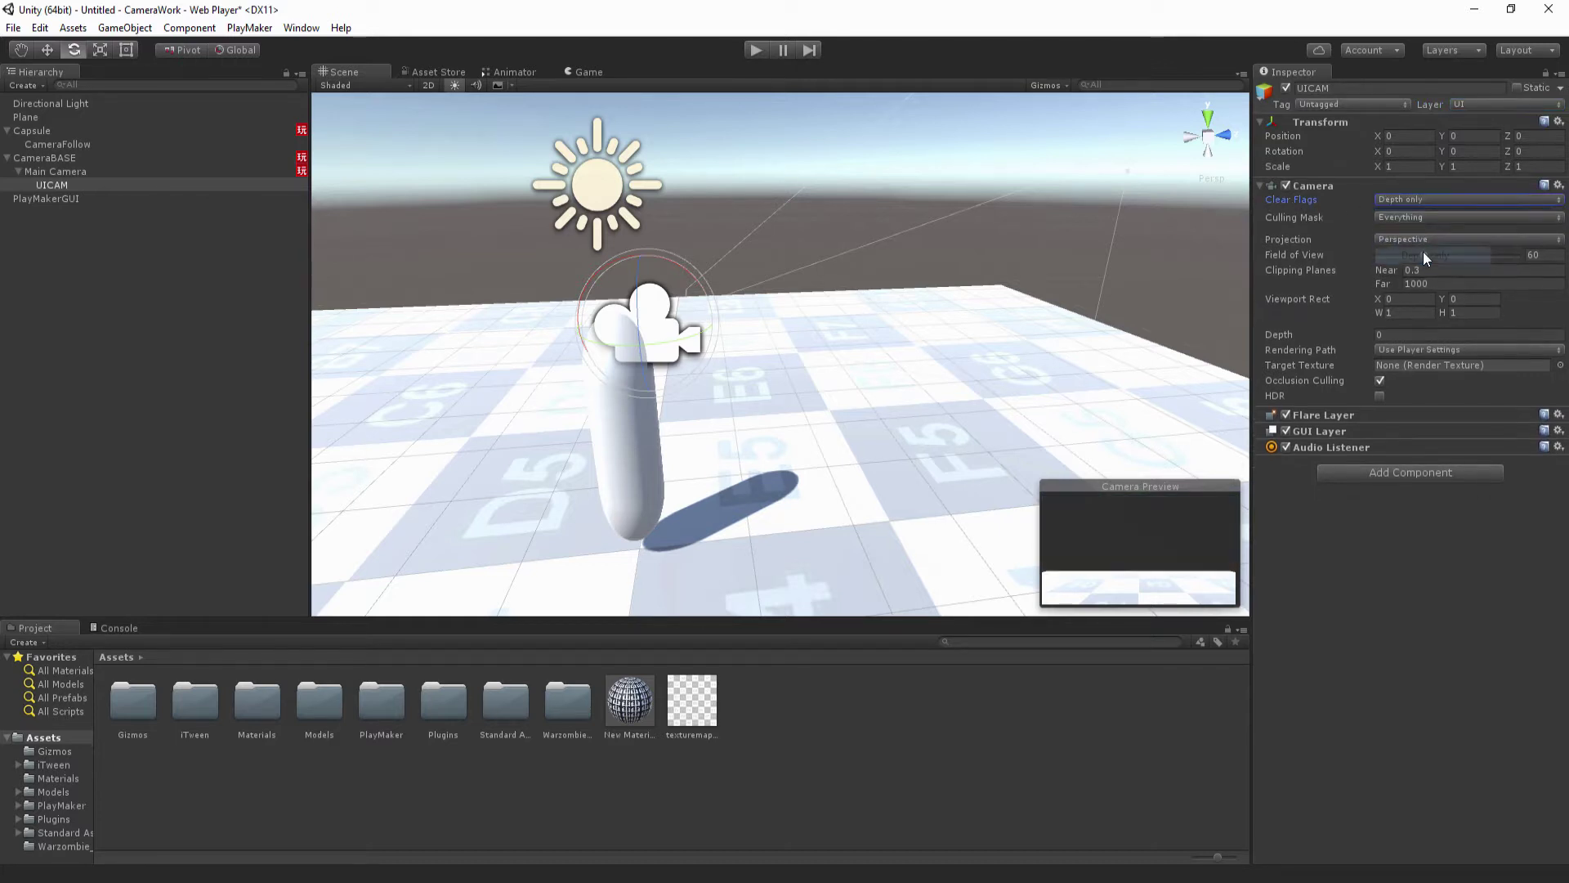
click(1386, 216)
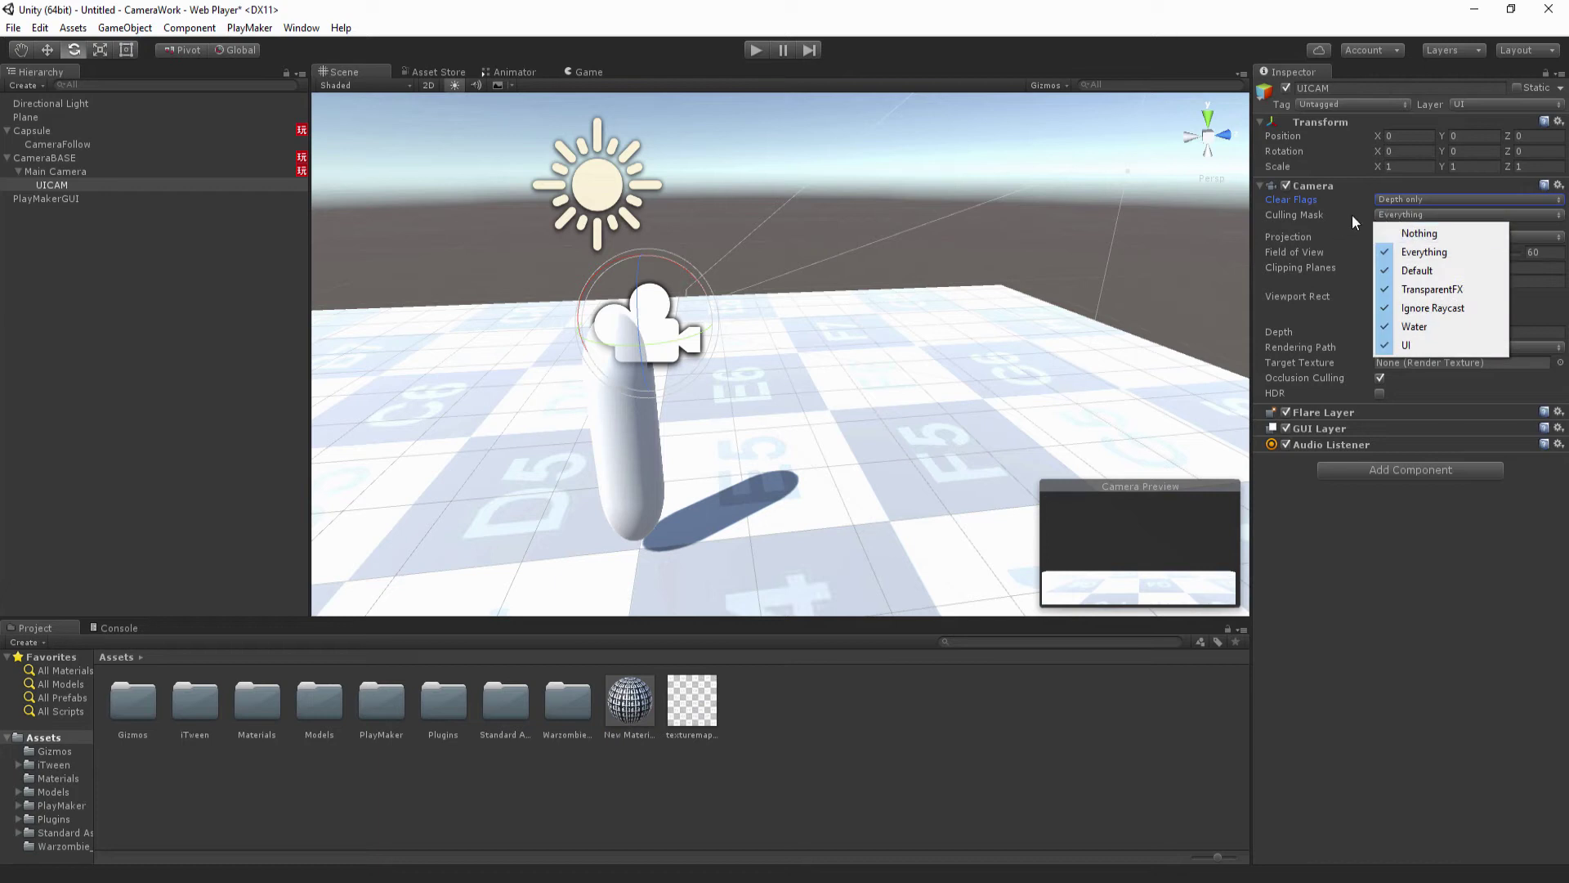
click(1418, 234)
click(1411, 215)
click(1425, 341)
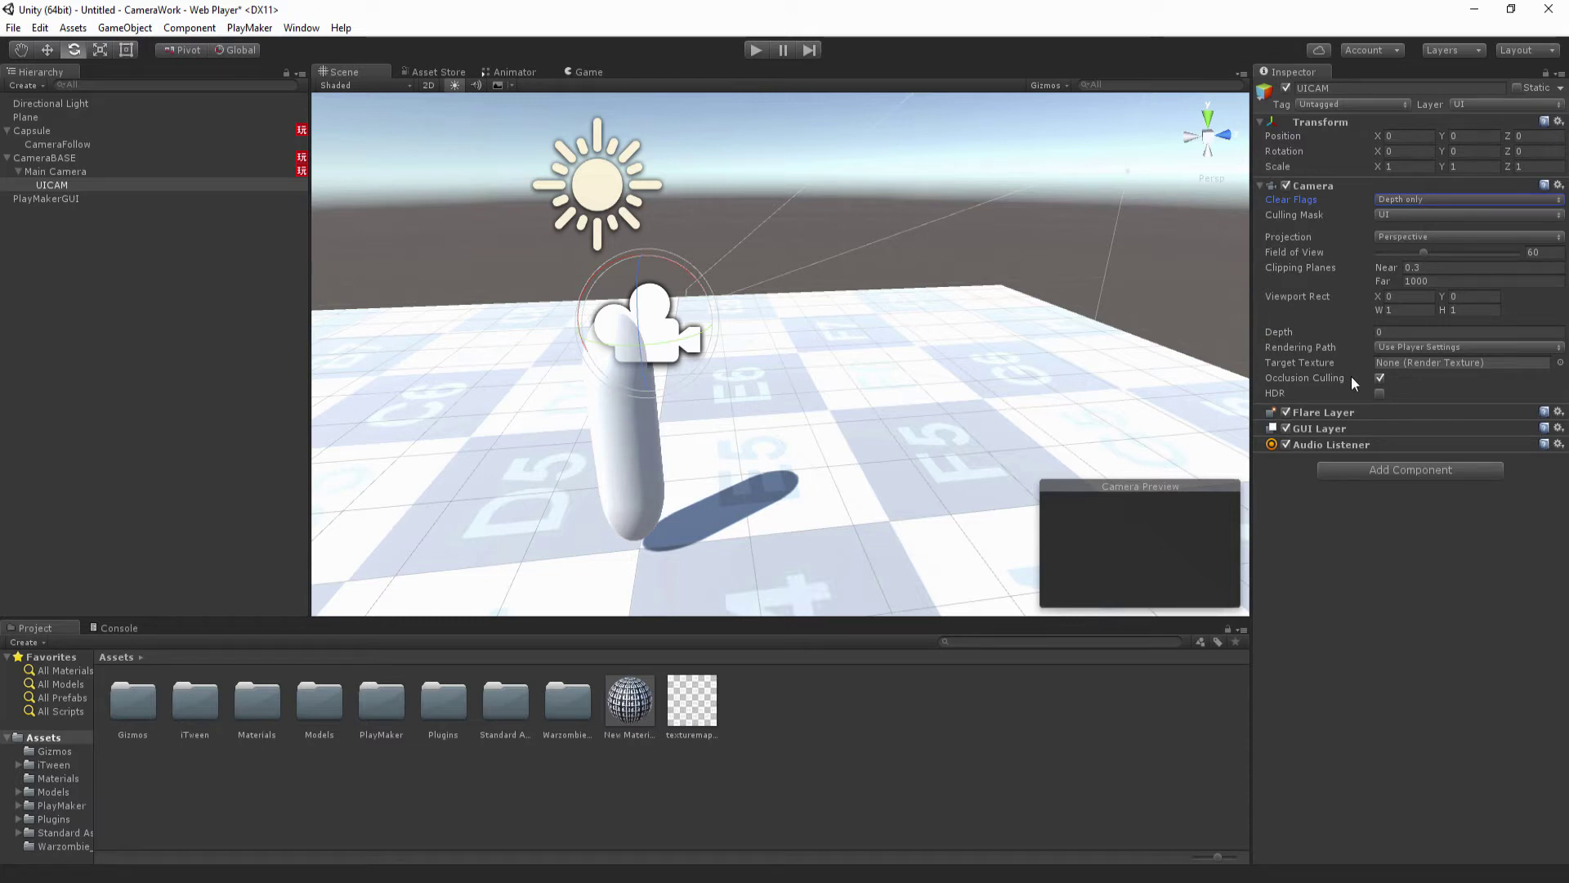
alt+drag(575, 291, 989, 351)
Uncheck UI in Main Camera's Culling Mask so it shows Mixed.
click(76, 173)
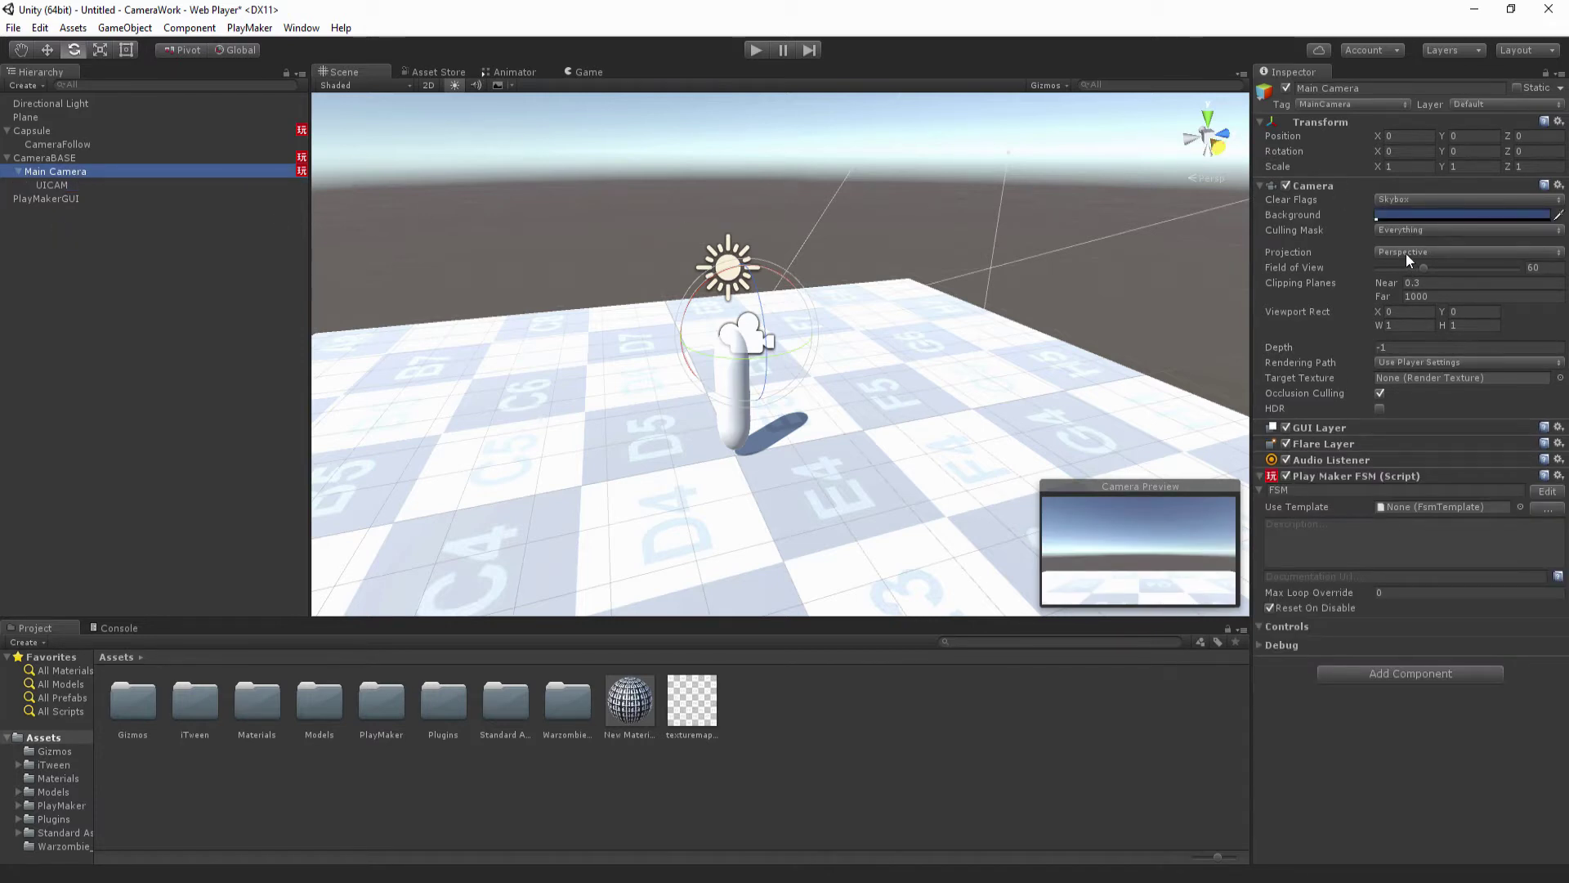
click(1413, 231)
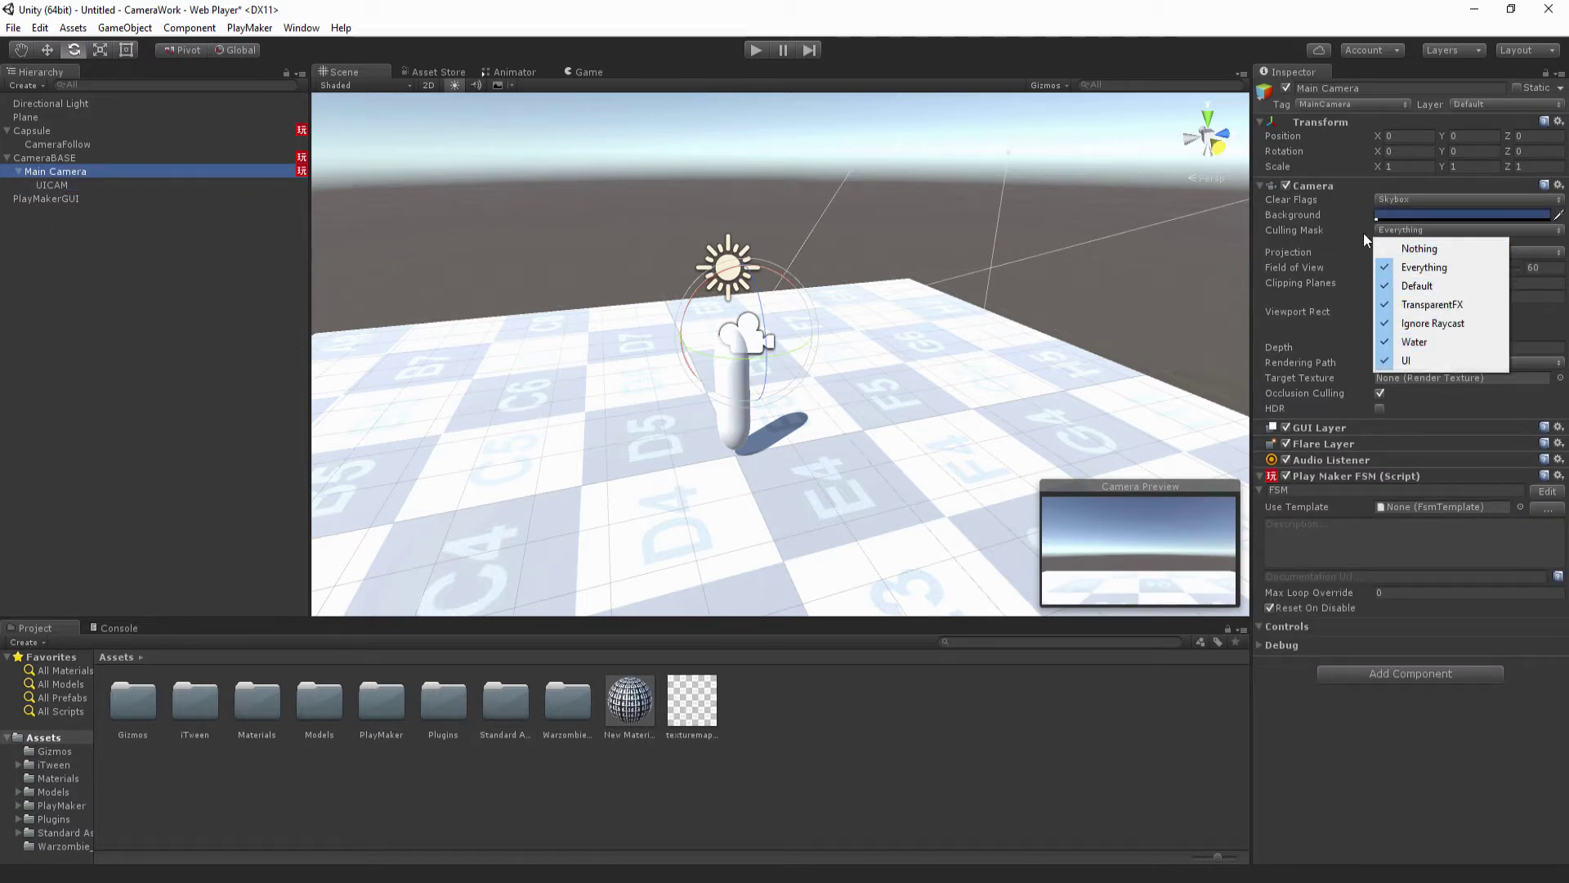
click(1409, 358)
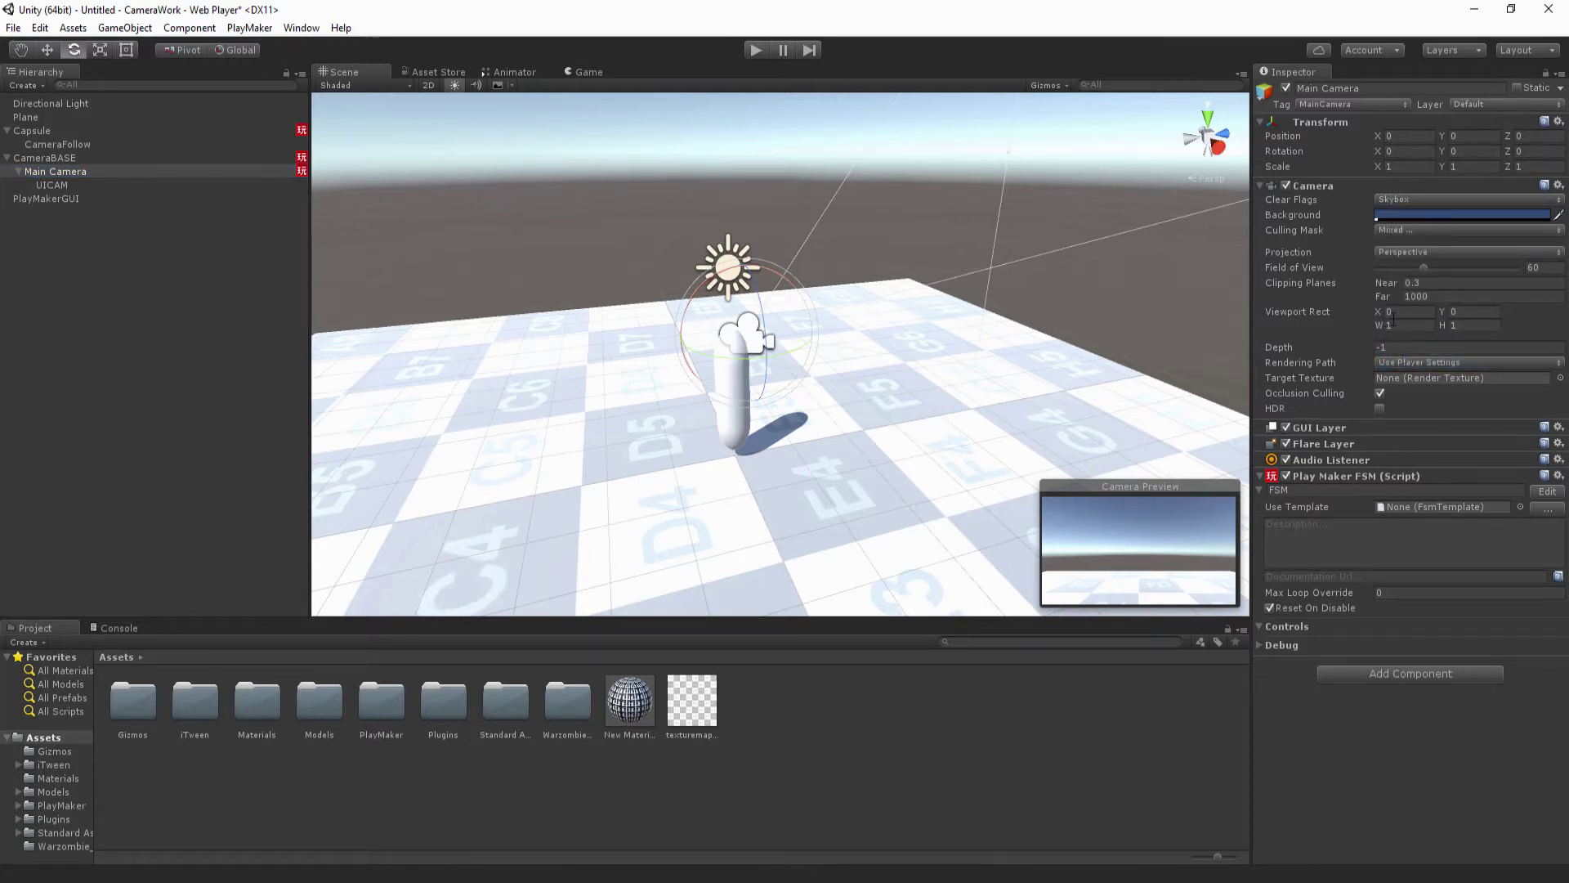
scroll(1021, 355, down, 5)
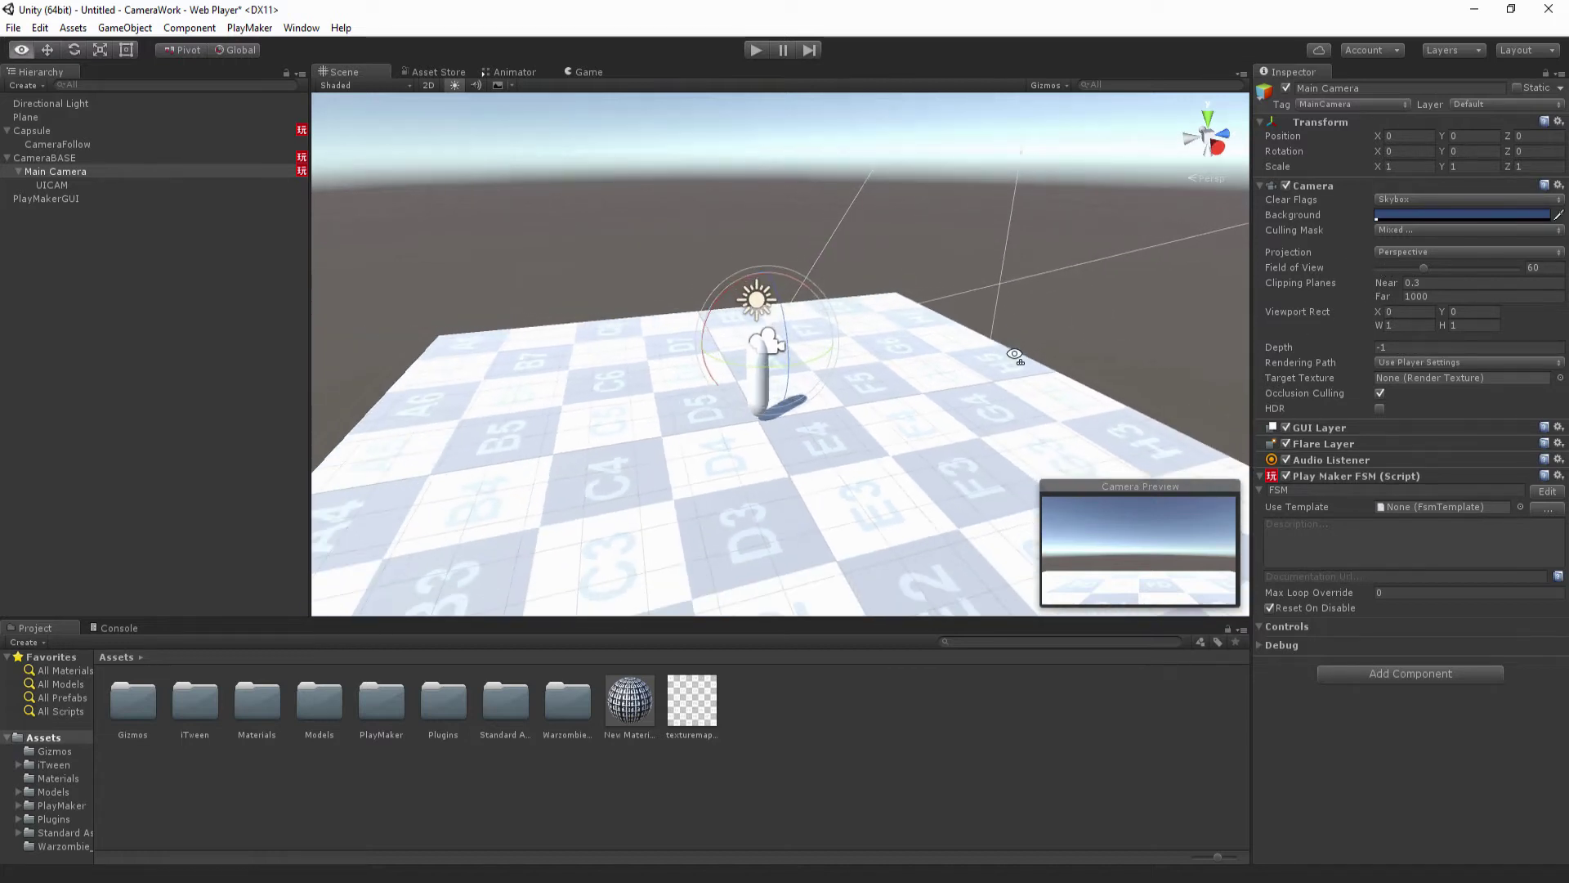
scroll(1020, 354, up, 4)
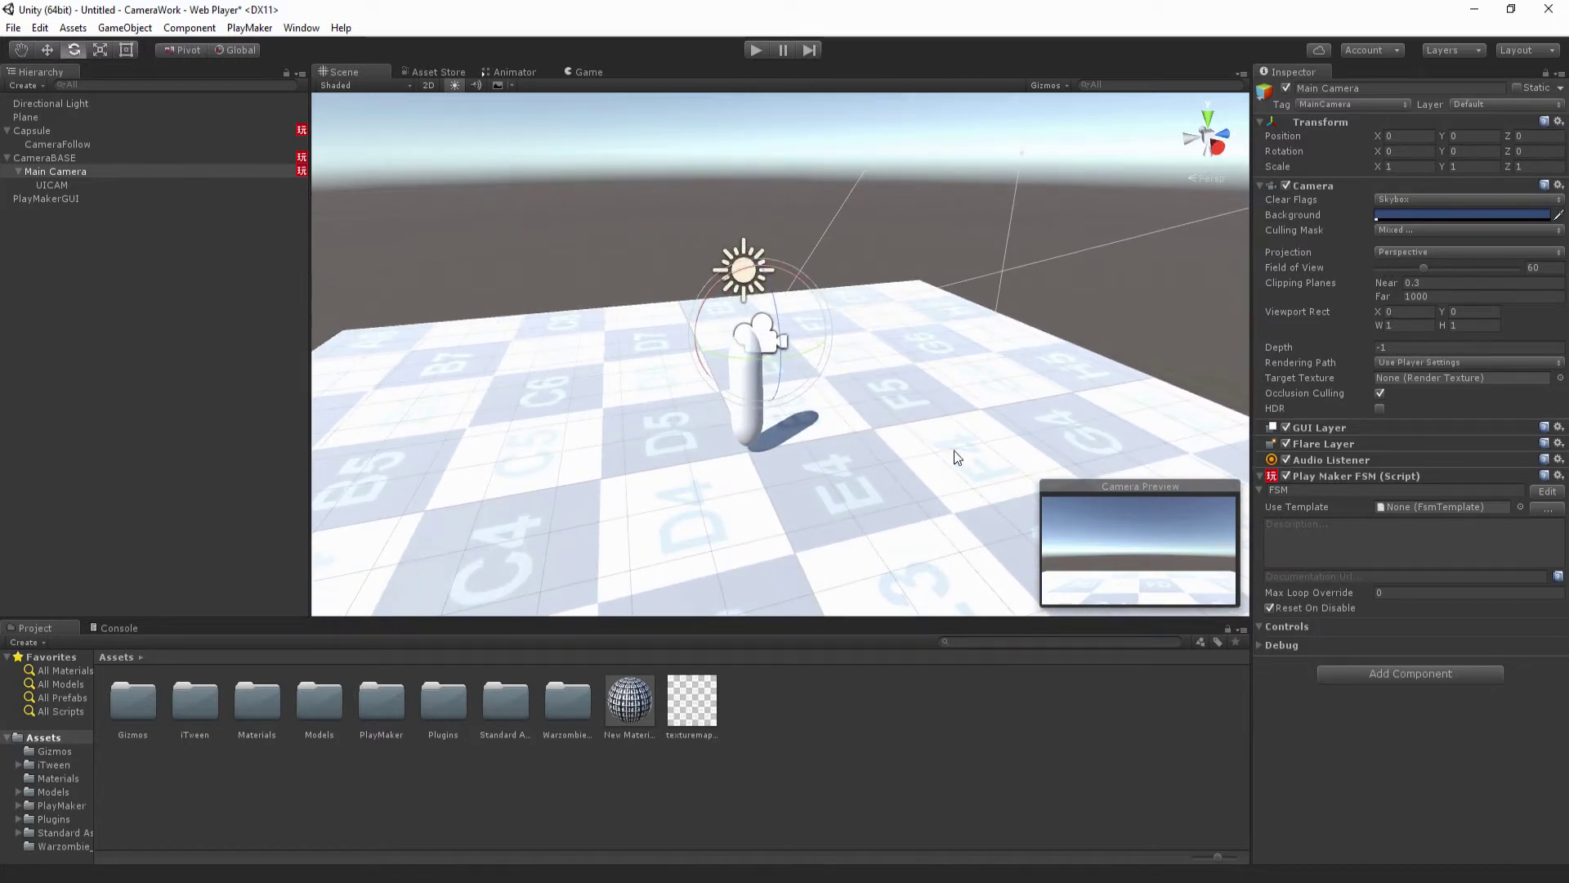
click(489, 276)
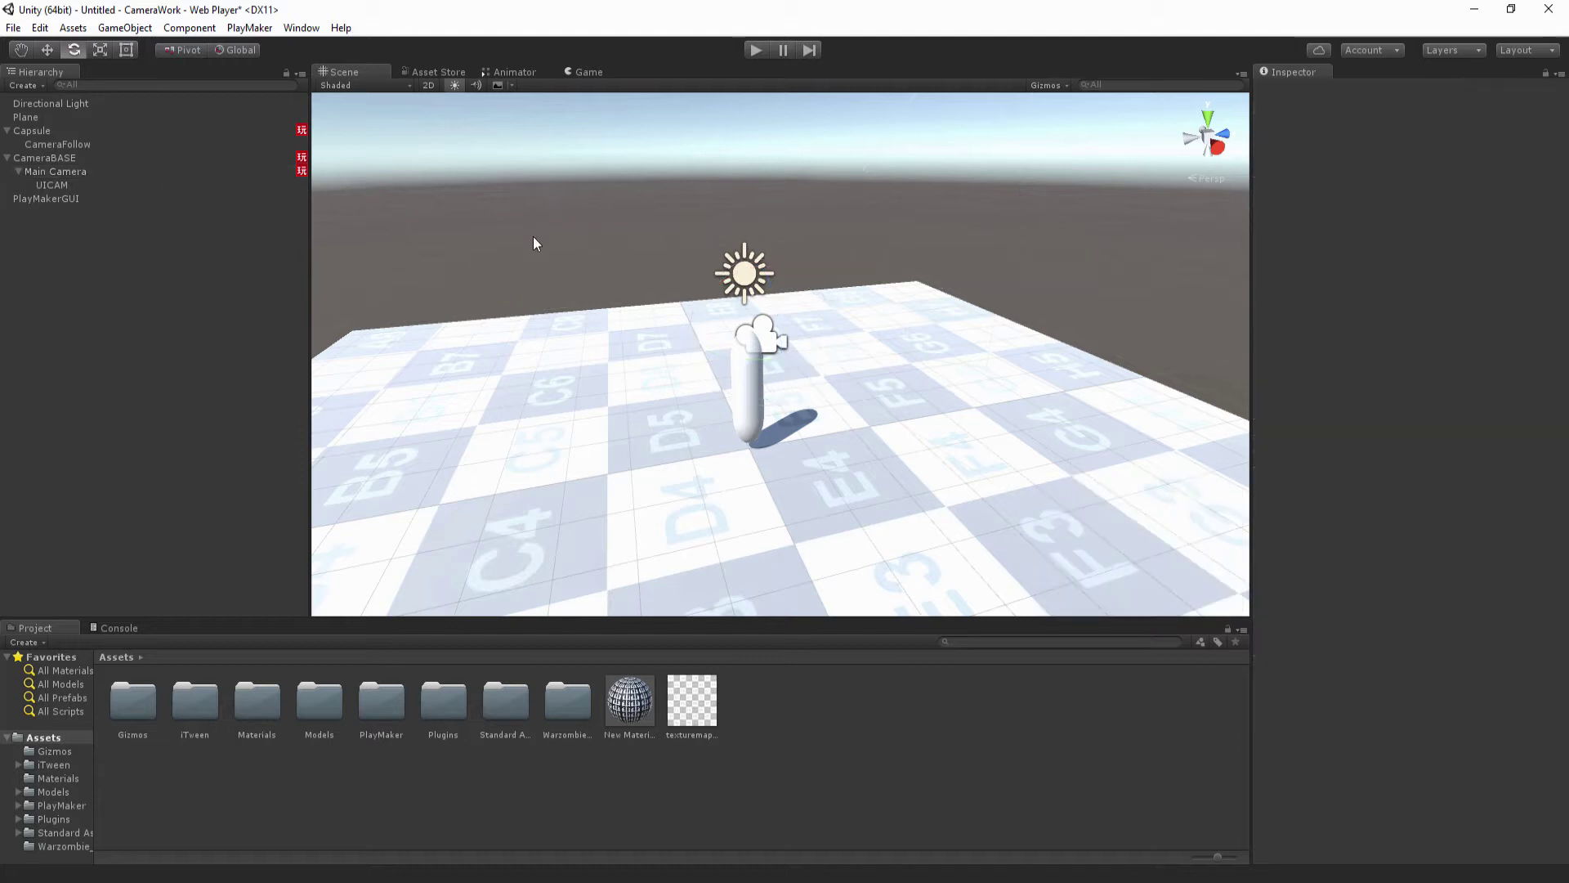
Add a cube, enlarge it to about 2.37 scale, and place it at X 0 on the floor.
right_click(115, 330)
mouse_move(176, 482)
click(278, 478)
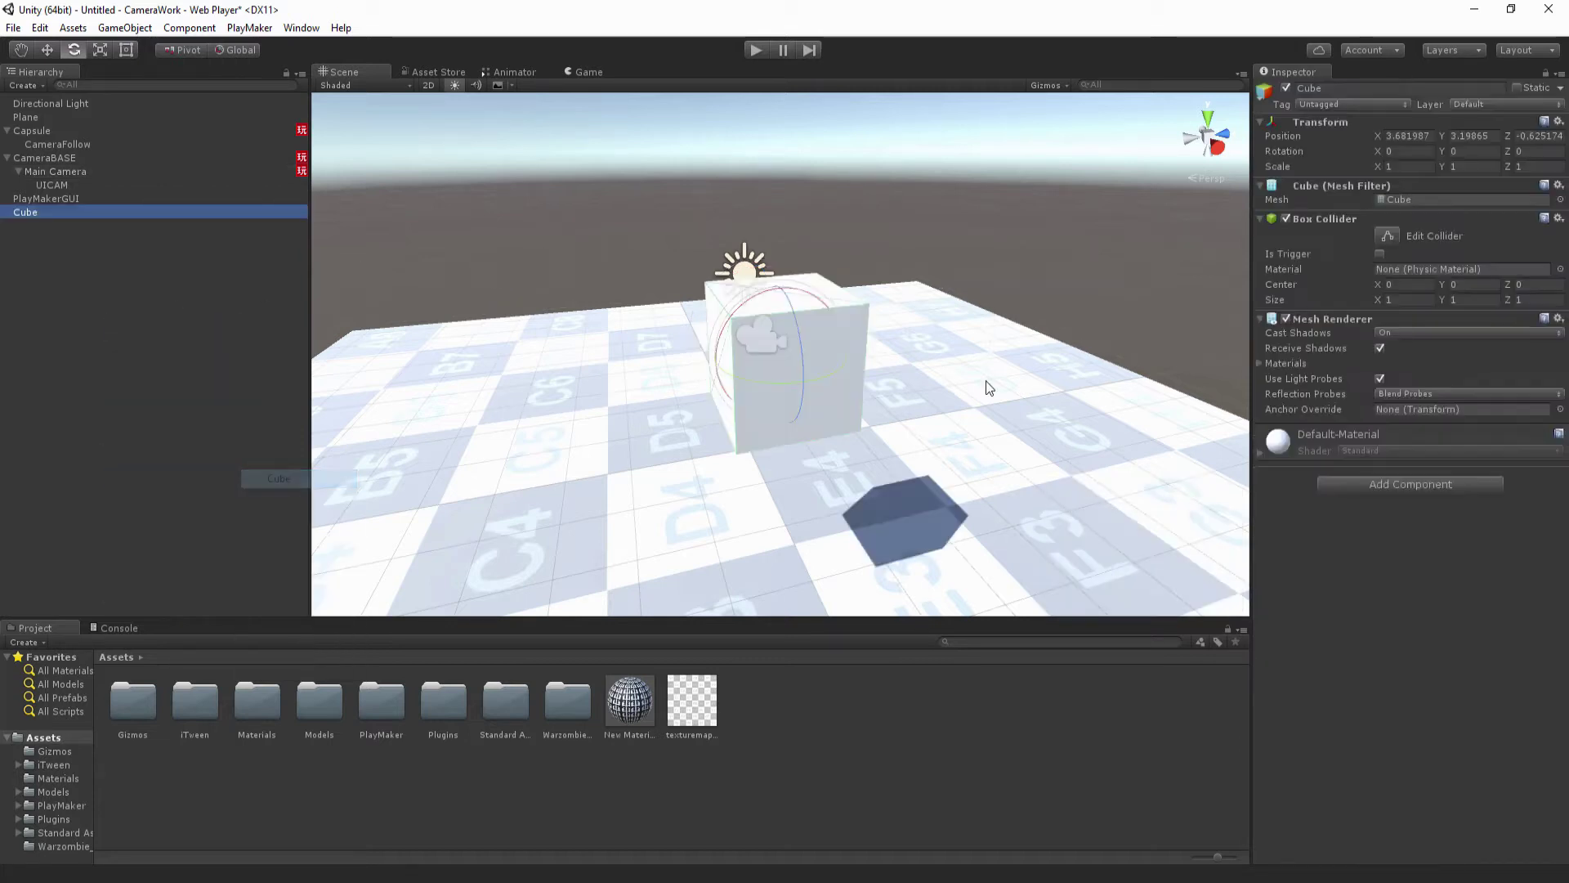
scroll(934, 460, down, 3)
drag(755, 348, 1247, 504)
key(r)
key(w)
middle_drag(1113, 503, 1083, 489)
drag(1175, 522, 1218, 395)
click(1009, 237)
right_drag(1100, 369, 924, 423)
alt+drag(925, 422, 815, 430)
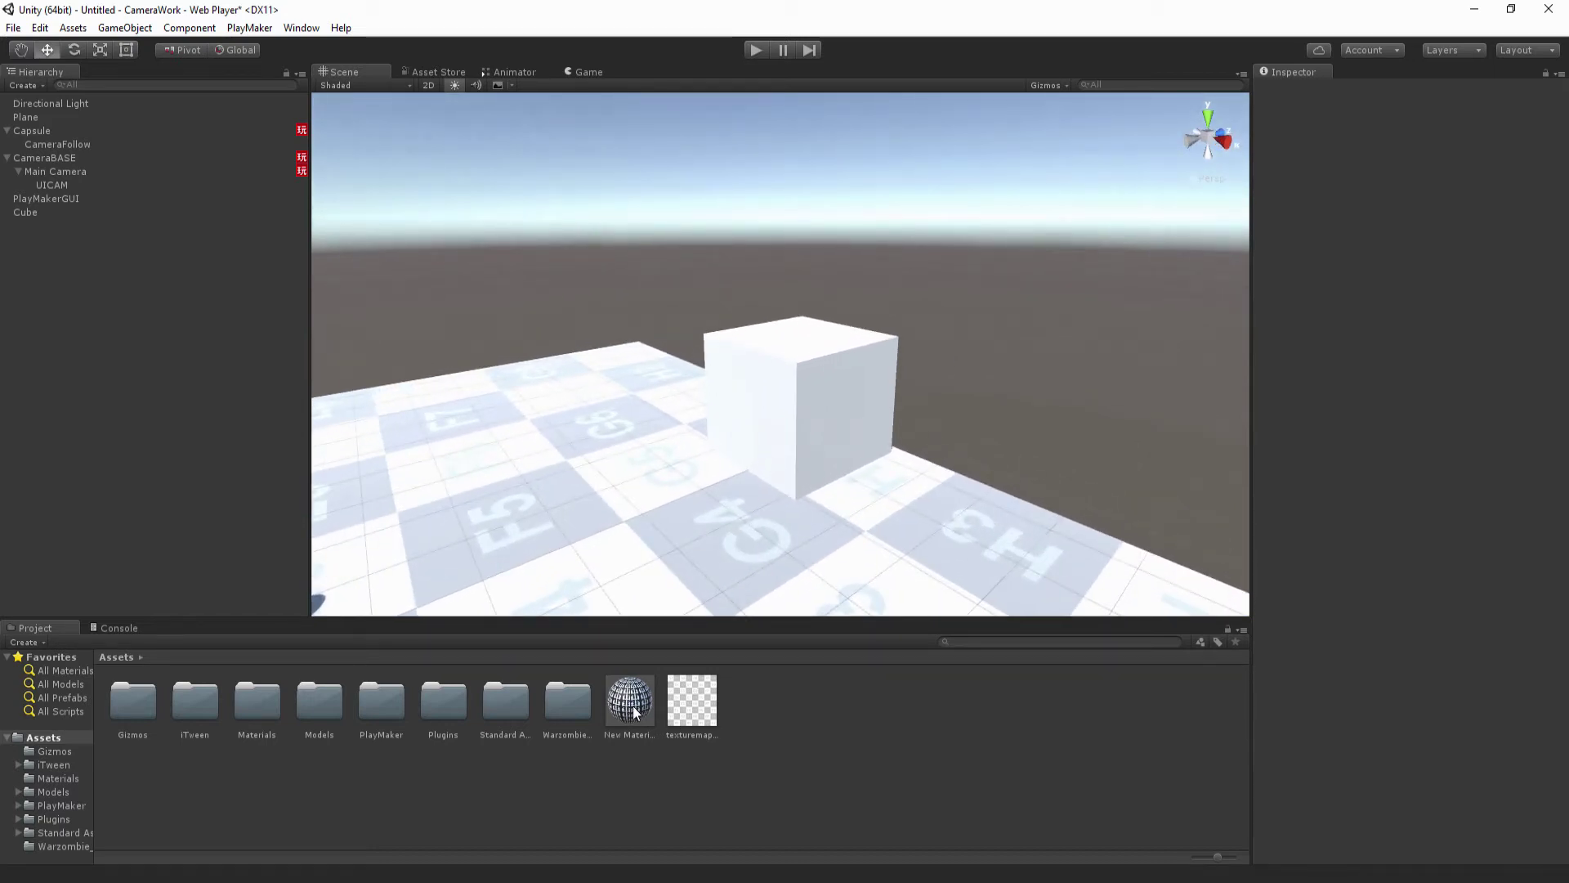
Apply New Material to the cube, lower its X tiling to stretch the pattern, and play-test.
drag(852, 301, 840, 370)
click(821, 383)
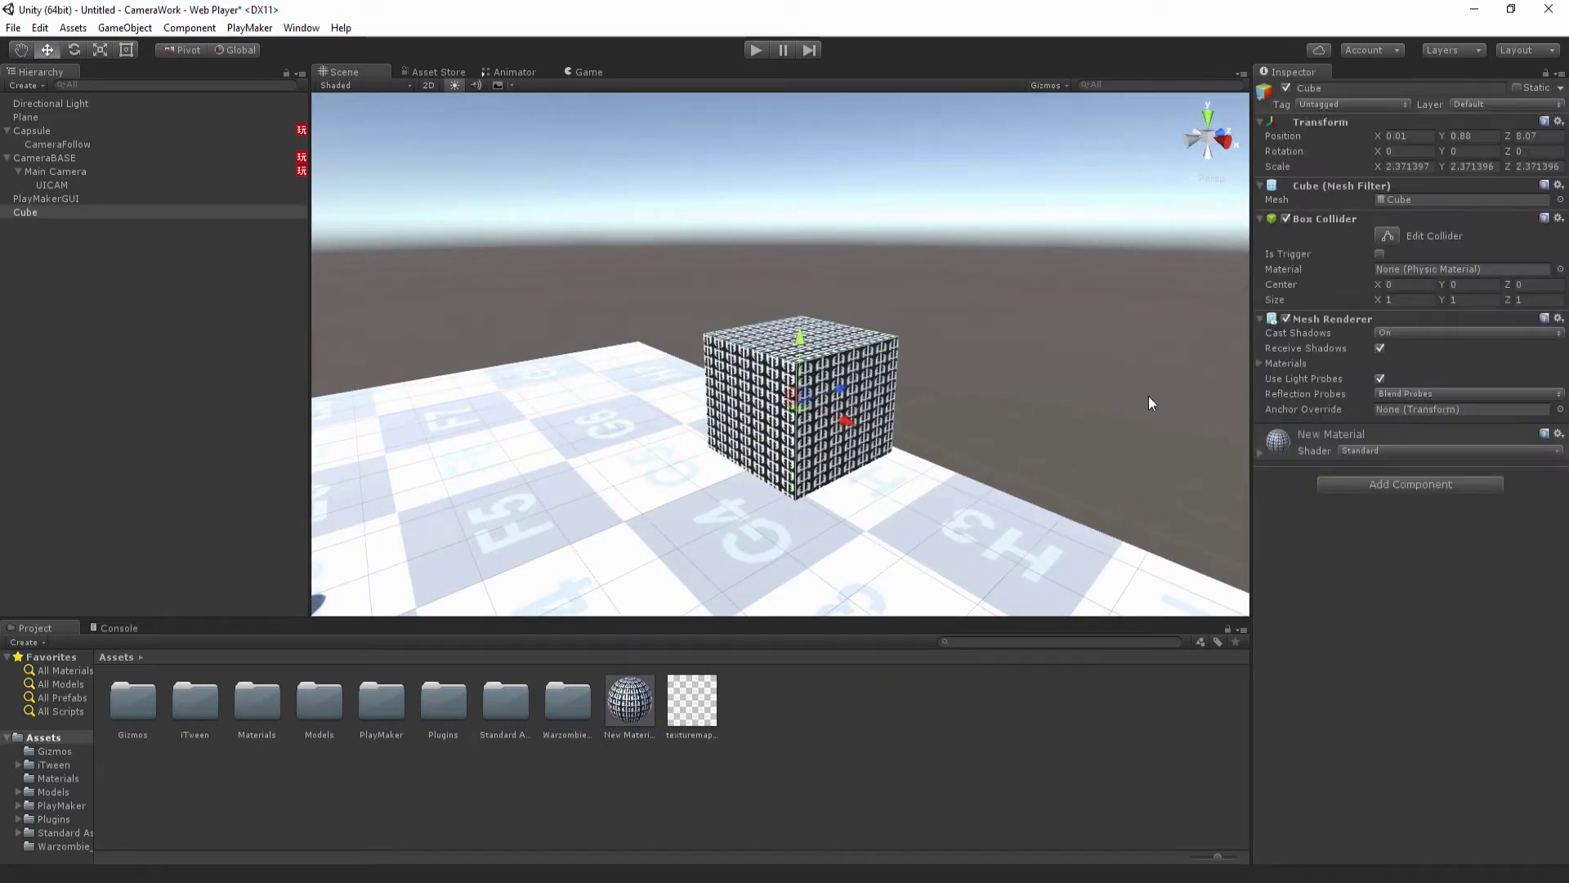
click(1260, 449)
mouse_move(1377, 644)
mouse_down()
mouse_move(1207, 620)
mouse_move(1475, 628)
mouse_move(1473, 645)
mouse_move(1361, 641)
mouse_up()
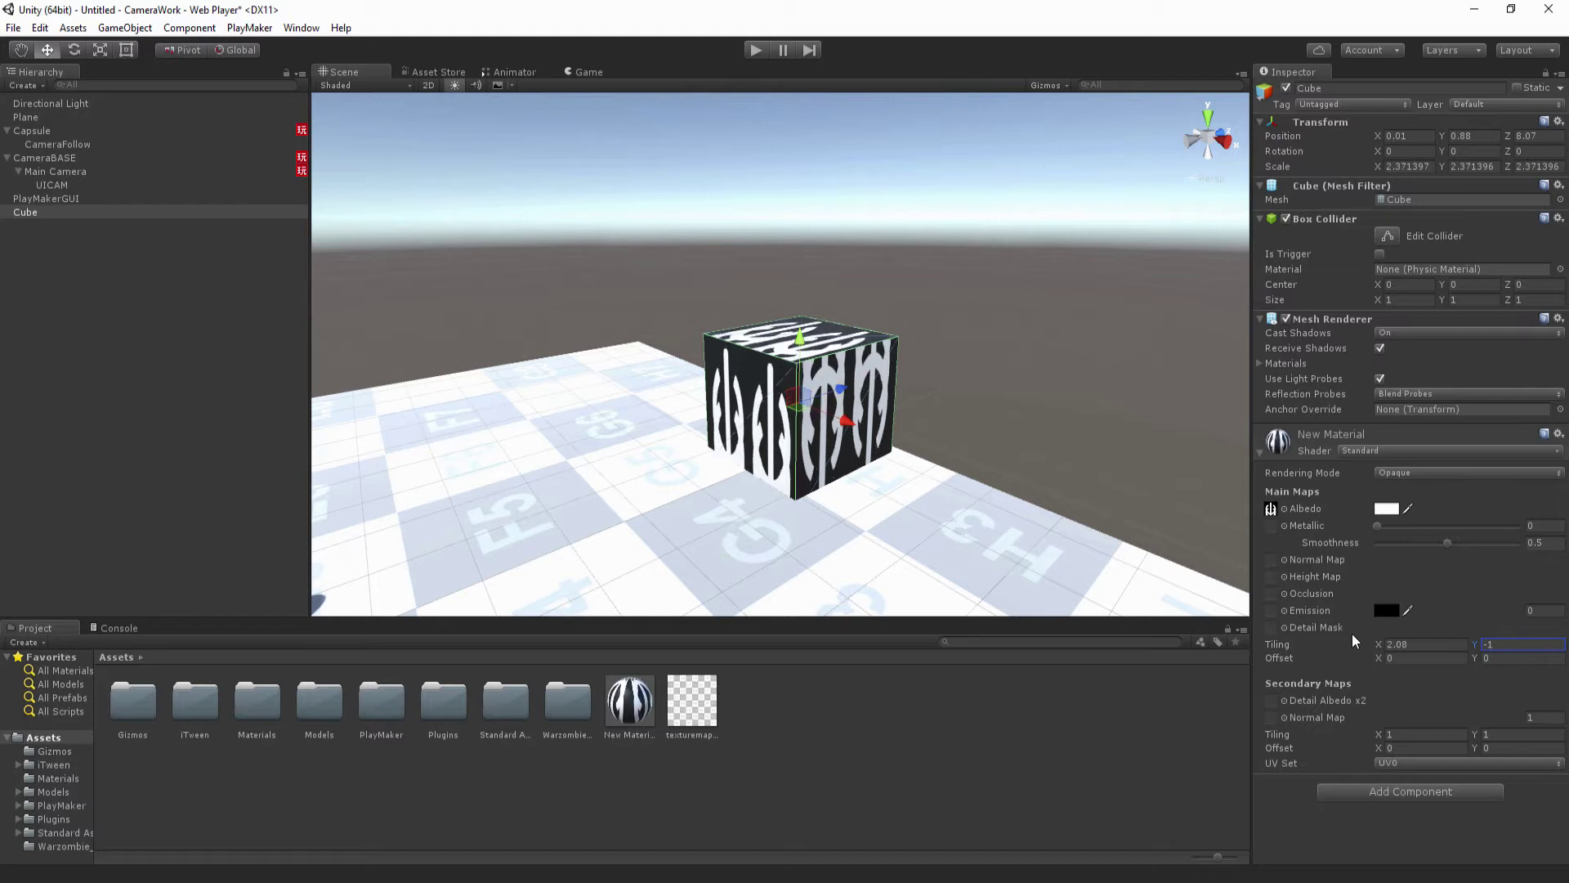
click(995, 359)
alt+drag(995, 359, 1012, 356)
click(756, 50)
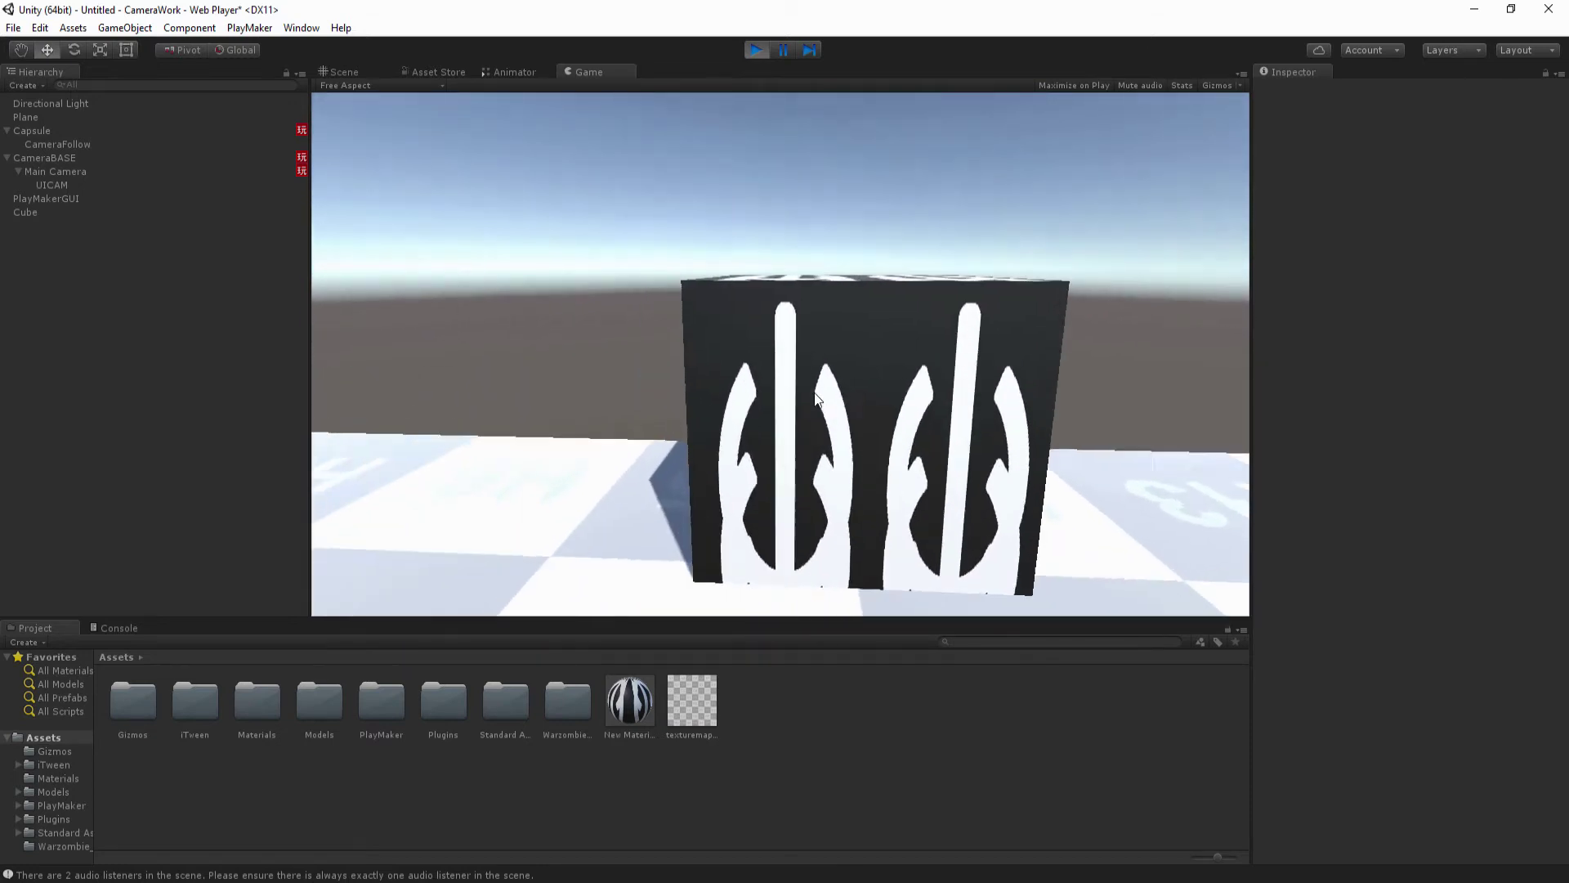
Stop play mode and add a UI Canvas named BoxUI.
key(ctrl+p)
right_click(25, 323)
mouse_move(135, 556)
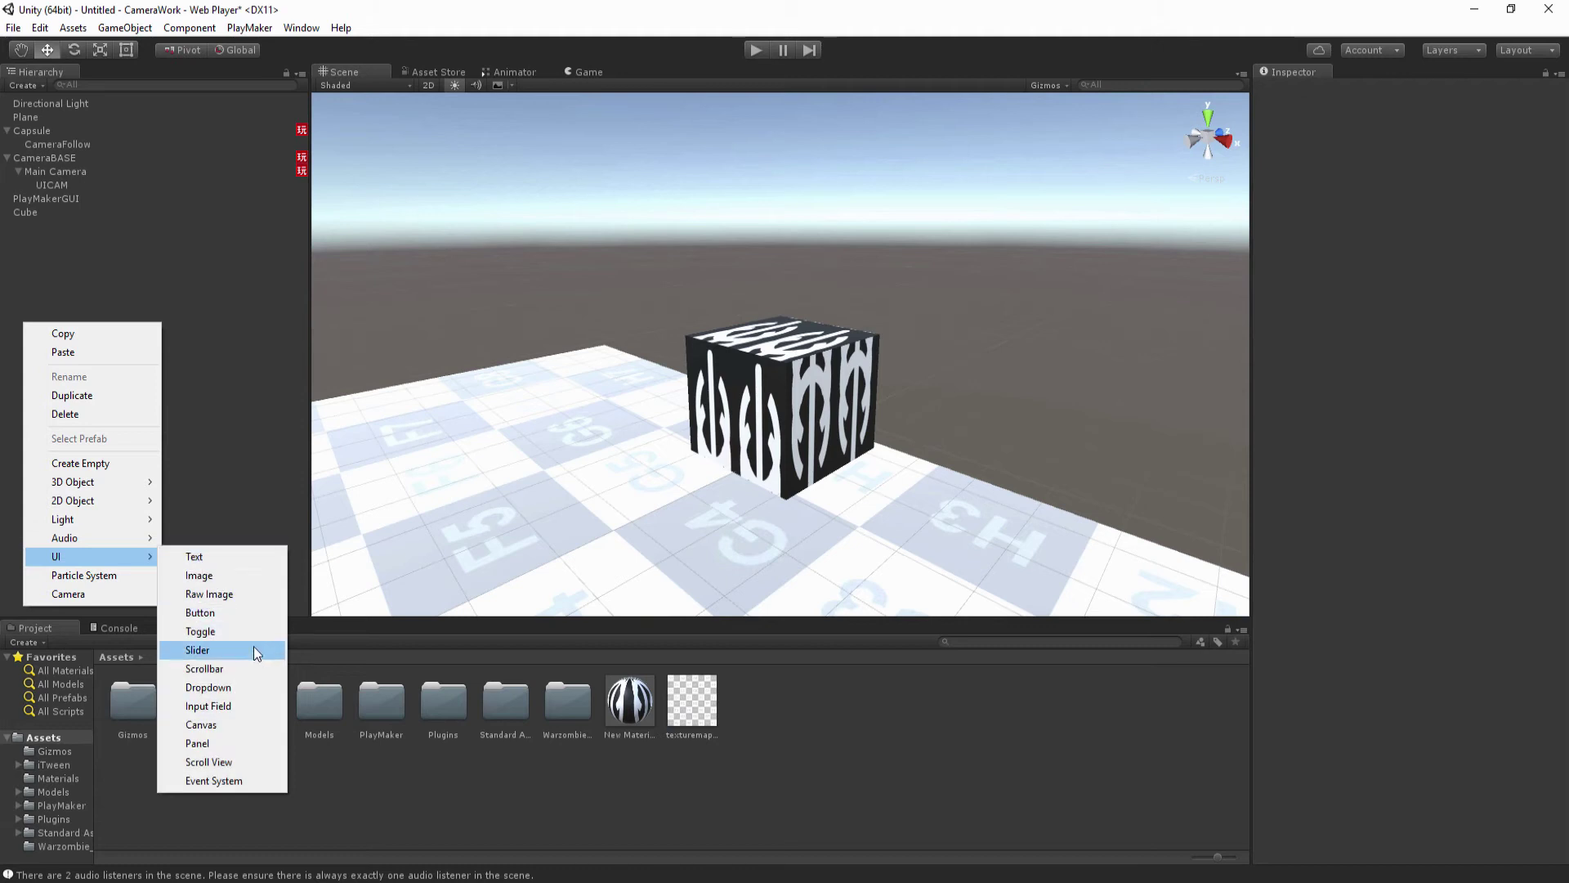
click(245, 723)
key(F2)
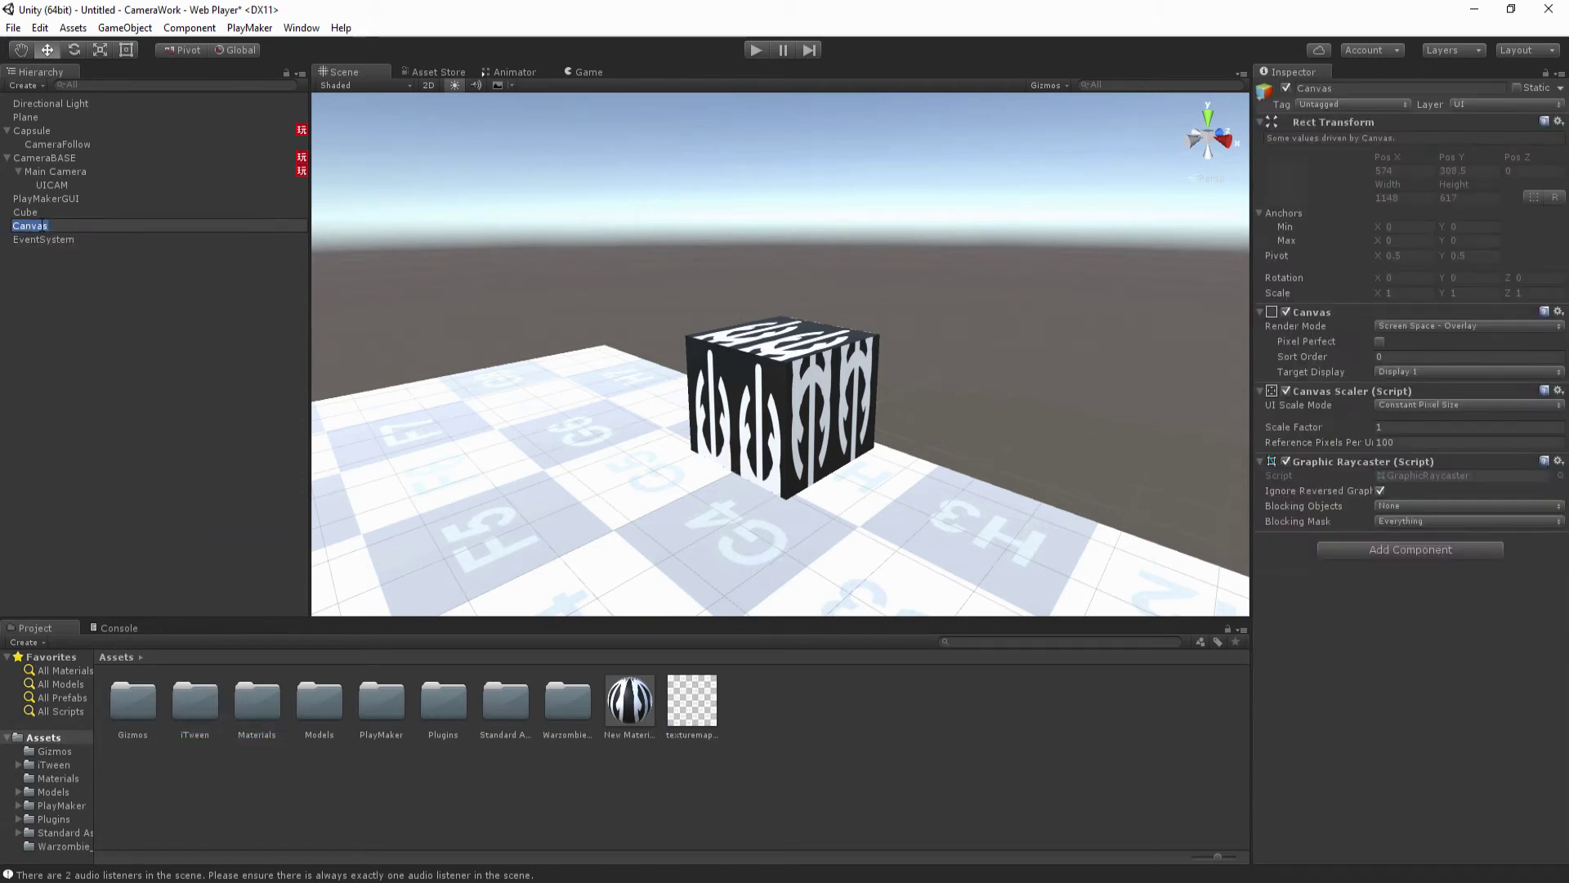
text(BoxUI)
key(Return)
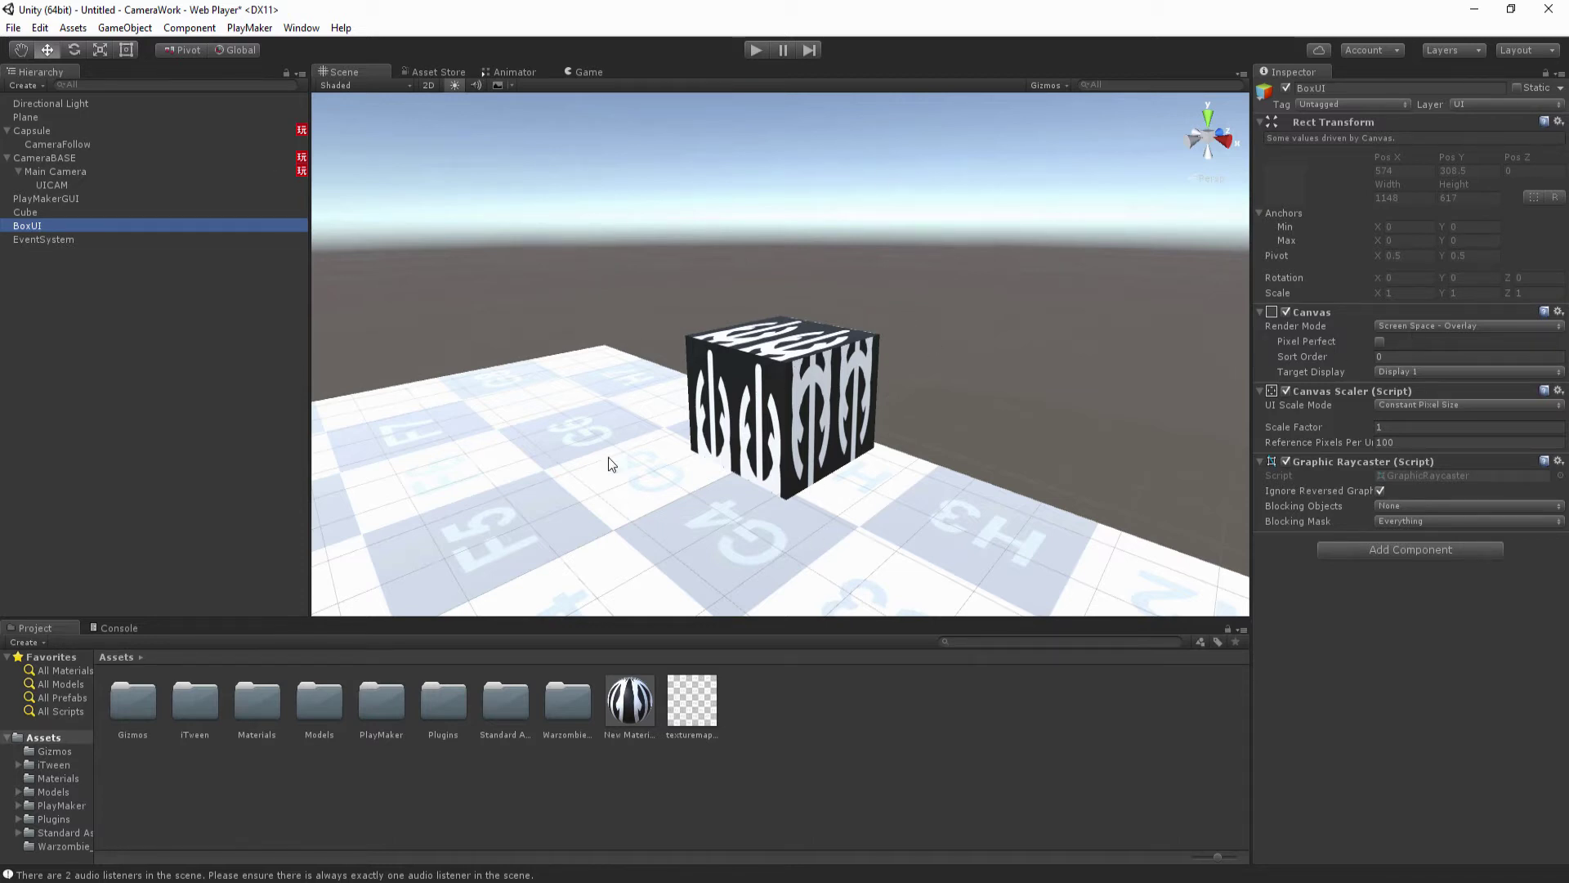
Set BoxUI's Render Mode to World Space.
click(1430, 325)
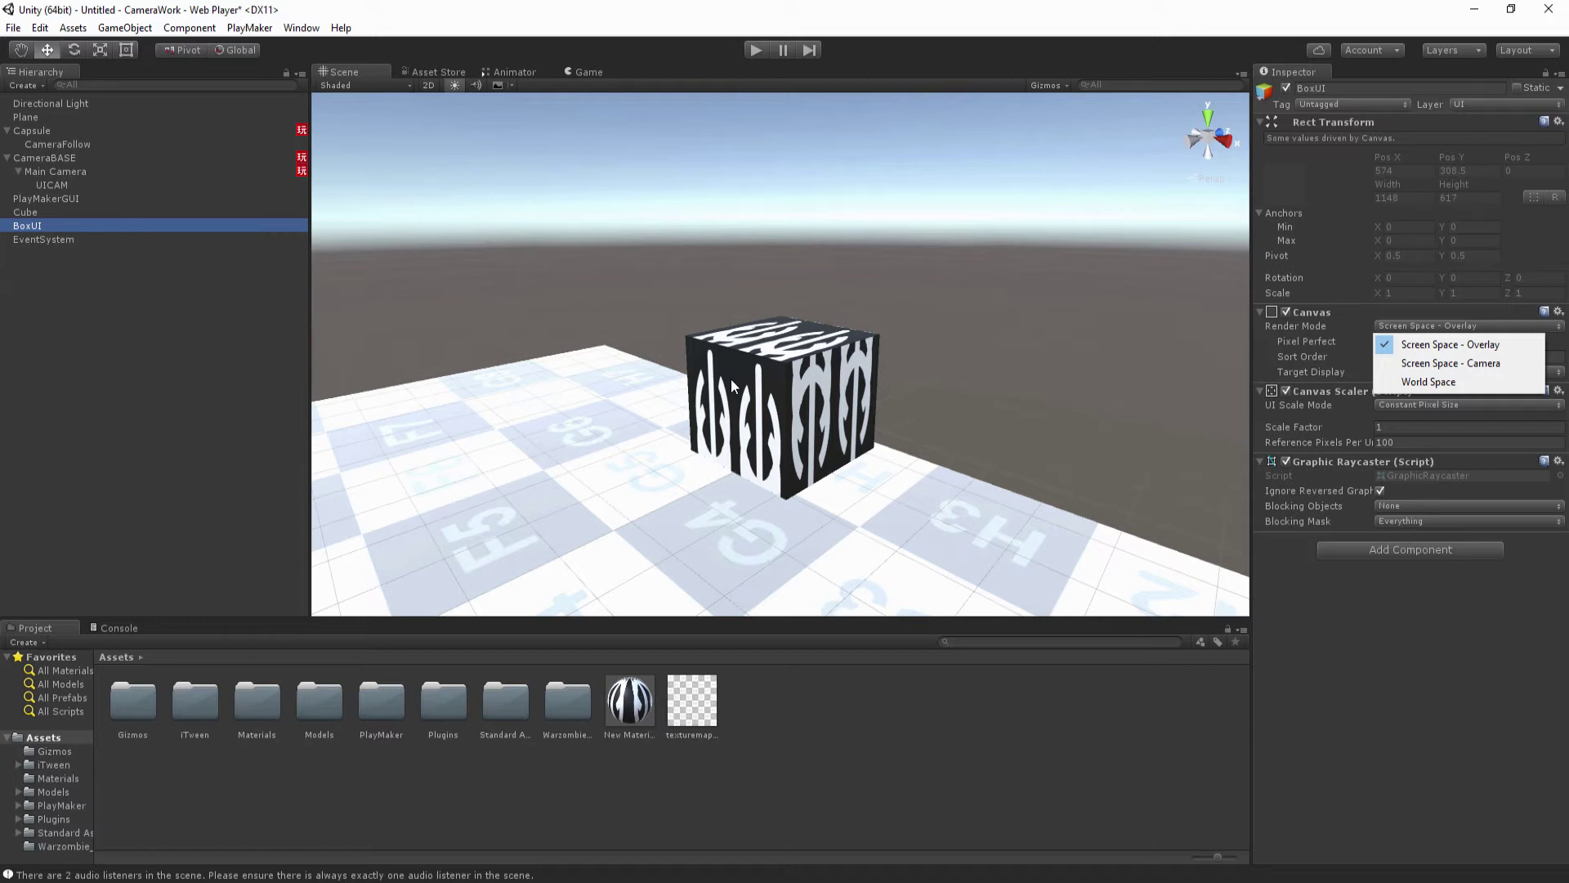
click(1448, 363)
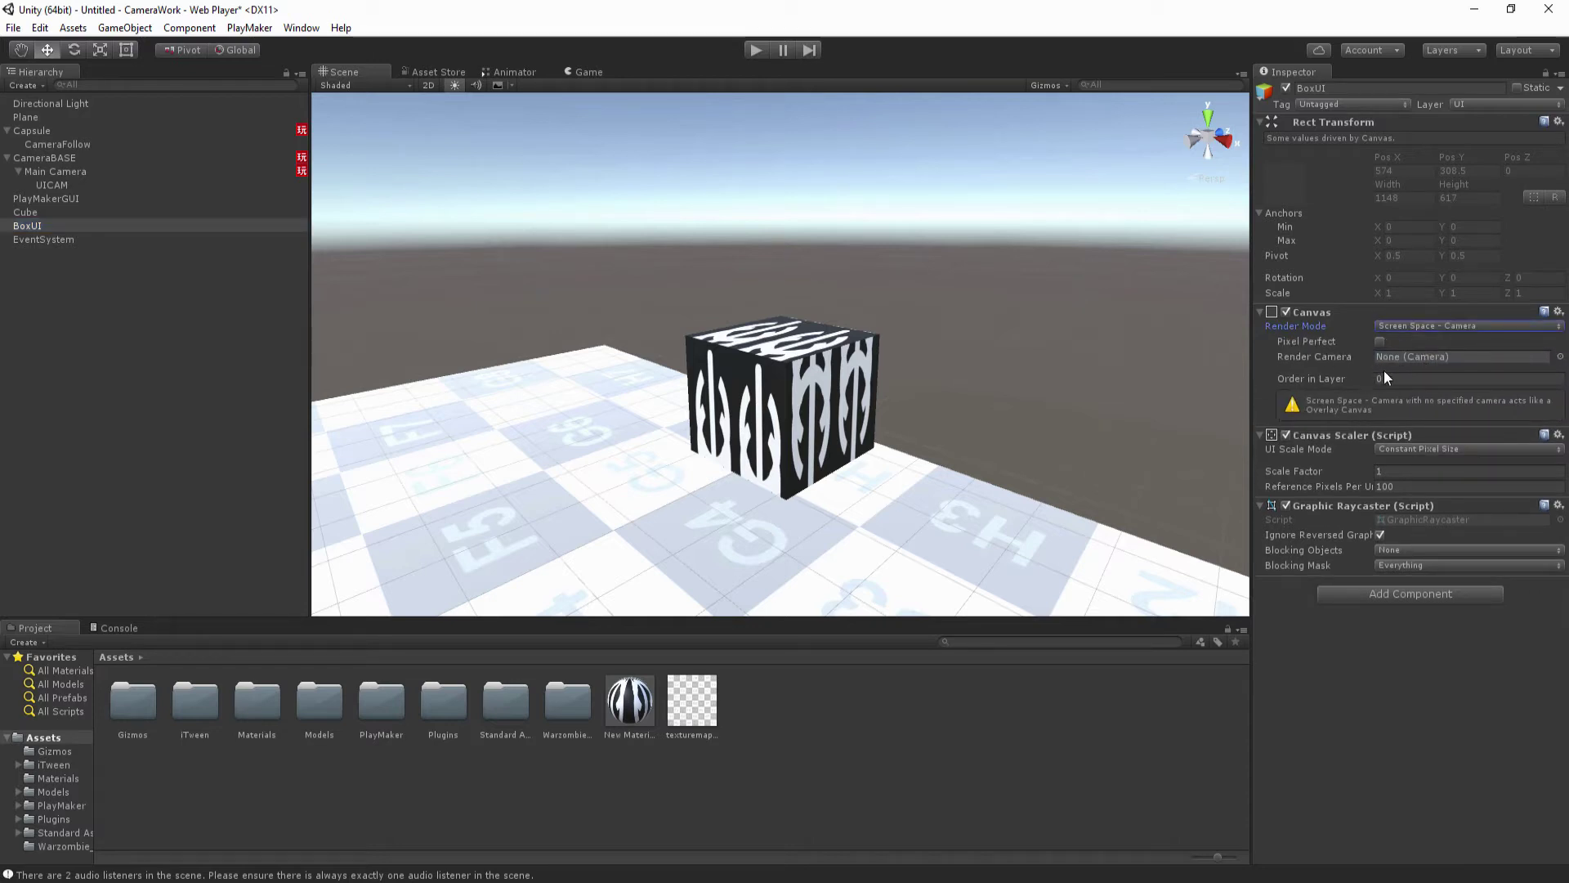
click(1483, 326)
click(1468, 390)
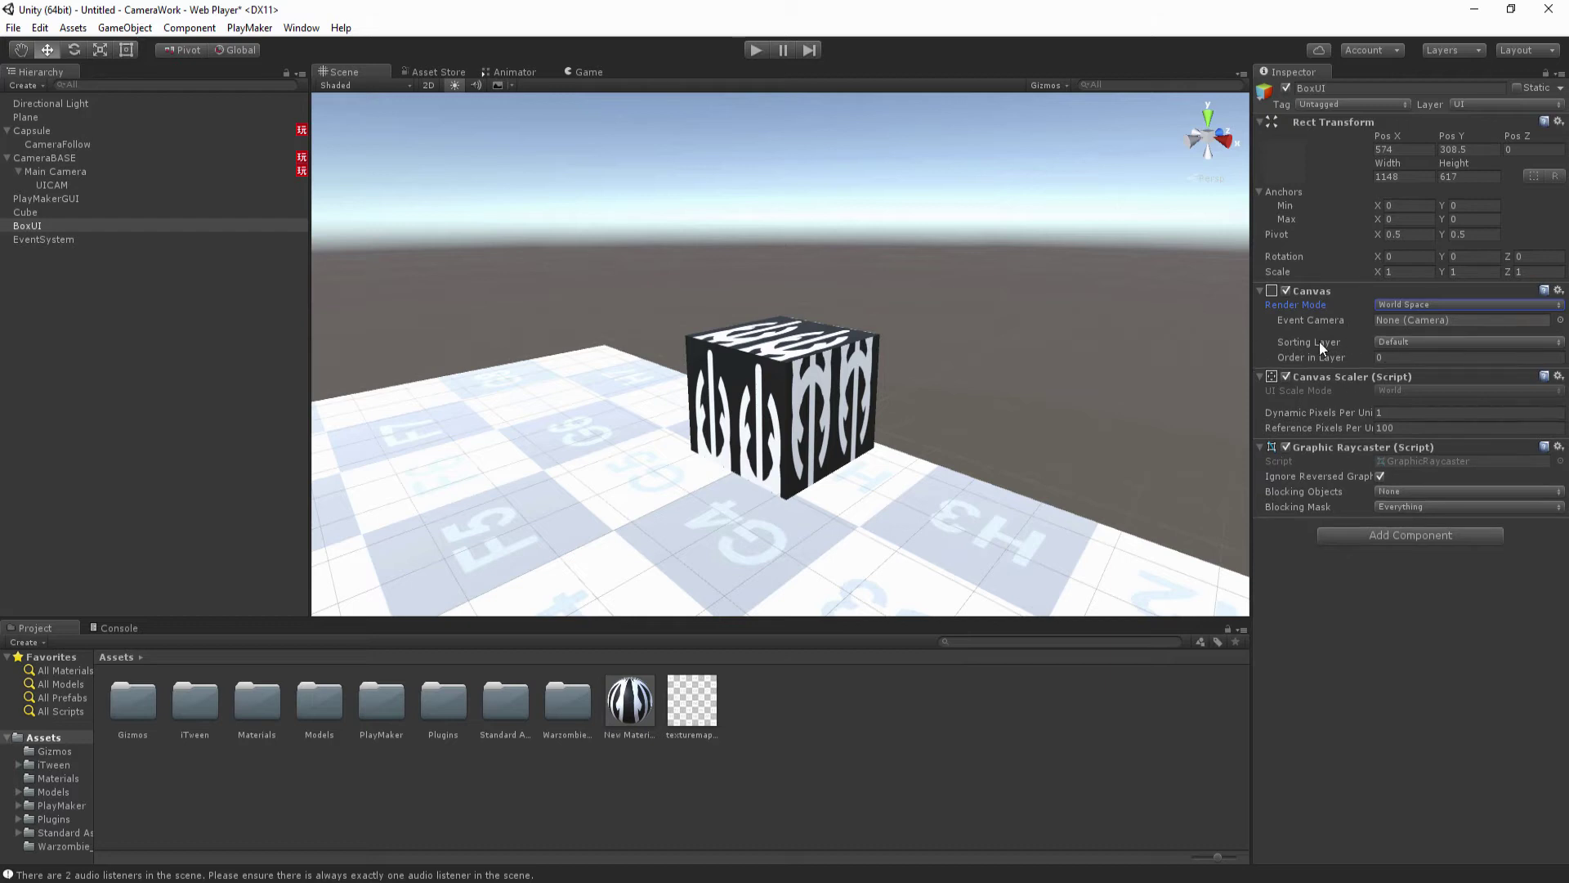
Set BoxUI's scale to 0.1 on X, Y and Z.
scroll(778, 334, down, 8)
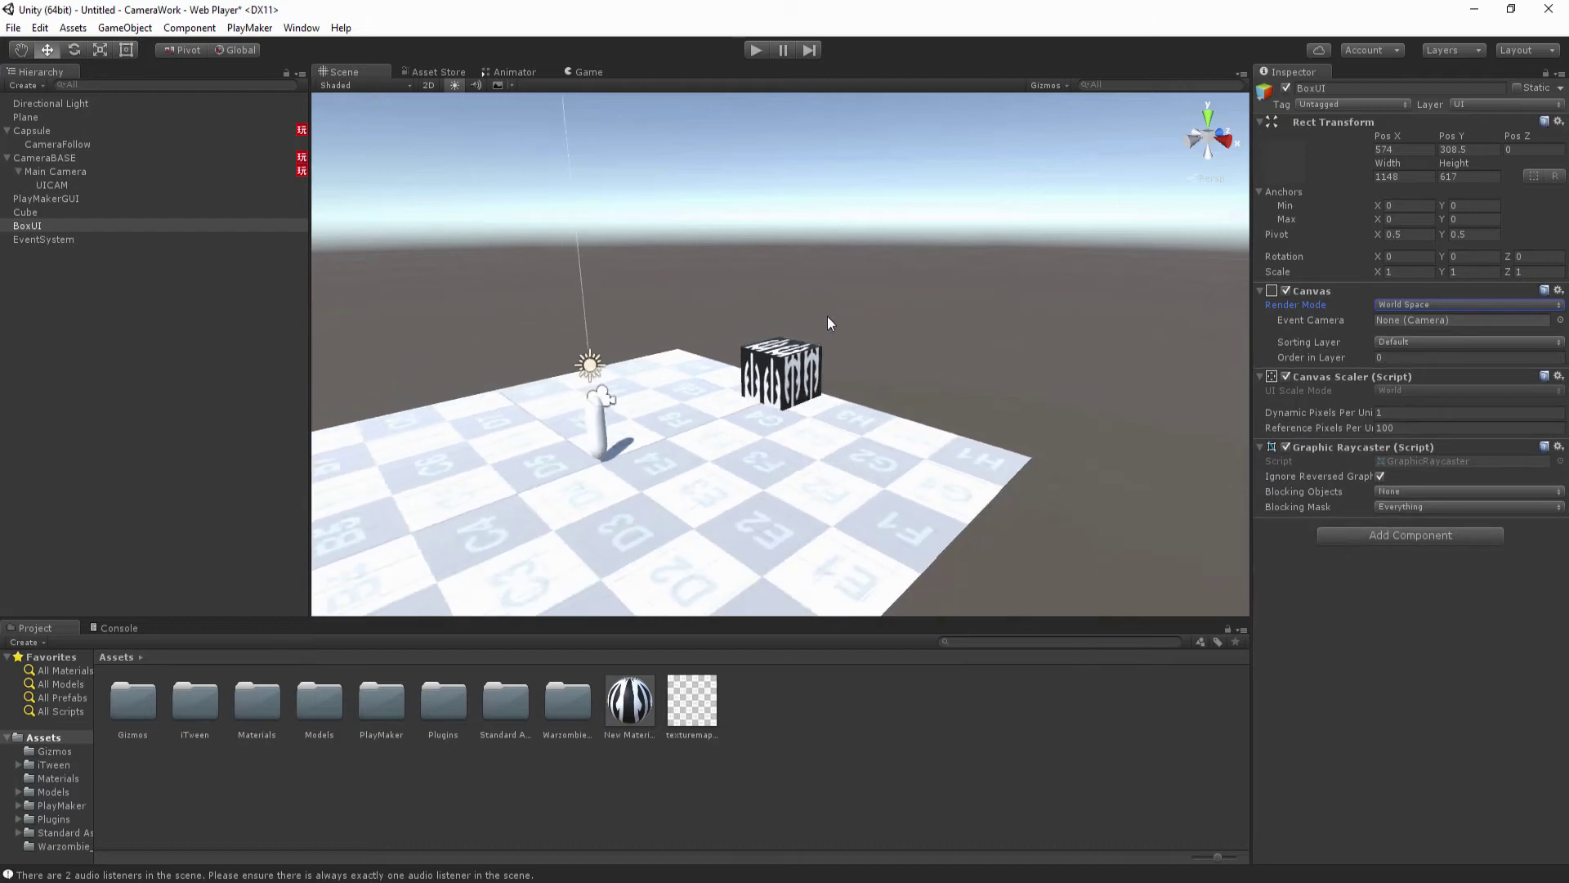
right_drag(829, 319, 773, 296)
drag(1403, 272, 1342, 267)
text(0.1)
key(Tab)
text(0.10)
key(Tab)
text(0.1)
alt+drag(850, 288, 807, 287)
right_drag(808, 286, 876, 286)
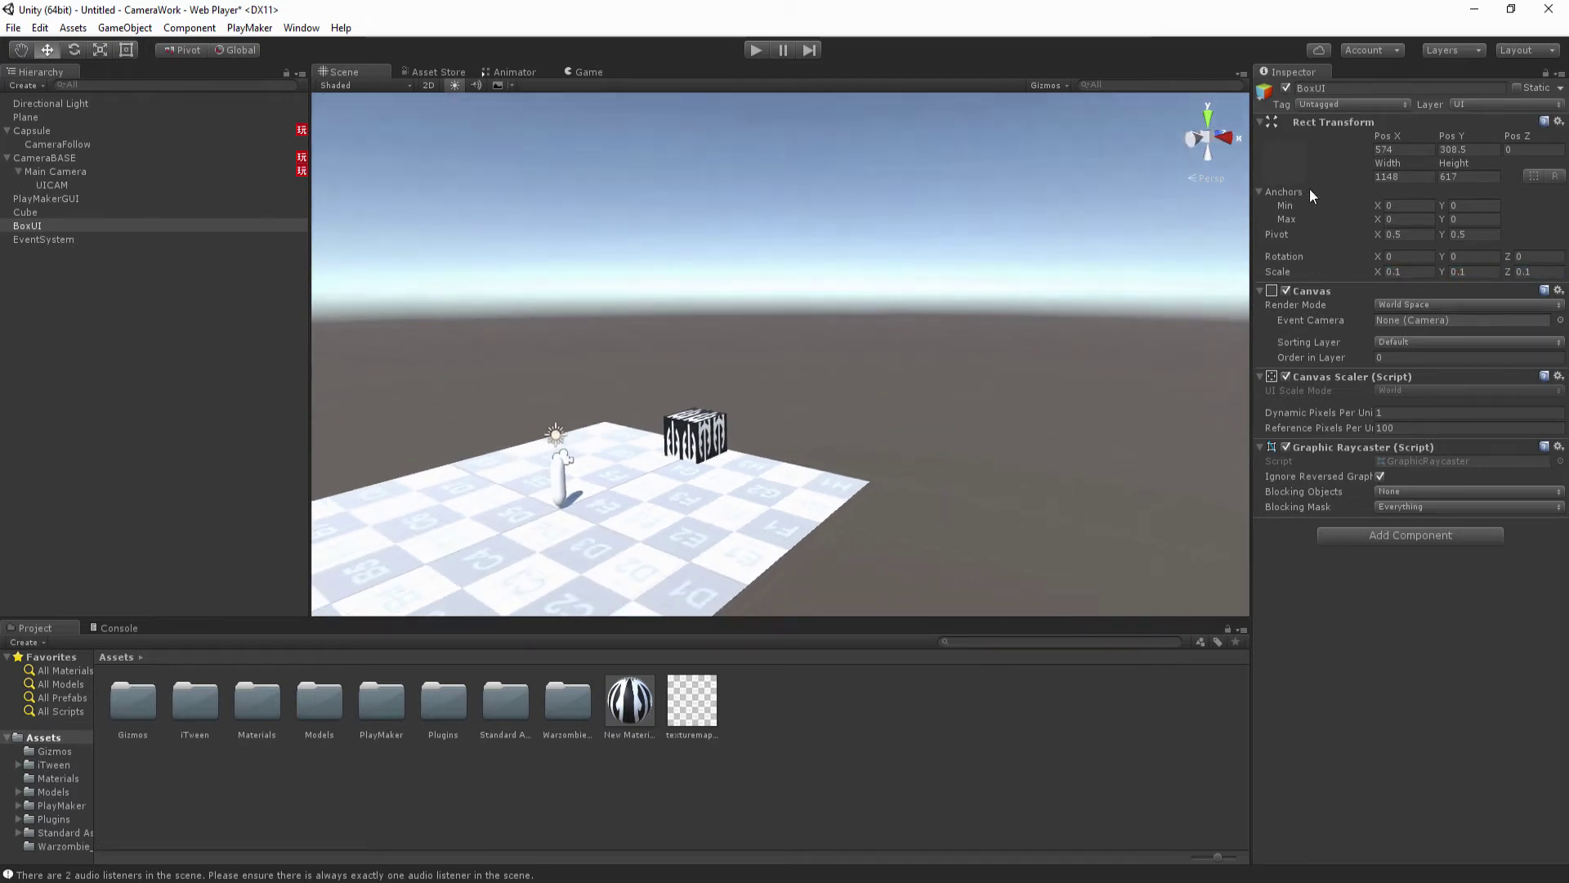
Reset BoxUI's X and Y position to 0.
drag(1399, 150, 1303, 132)
text(0)
key(Tab)
text(0)
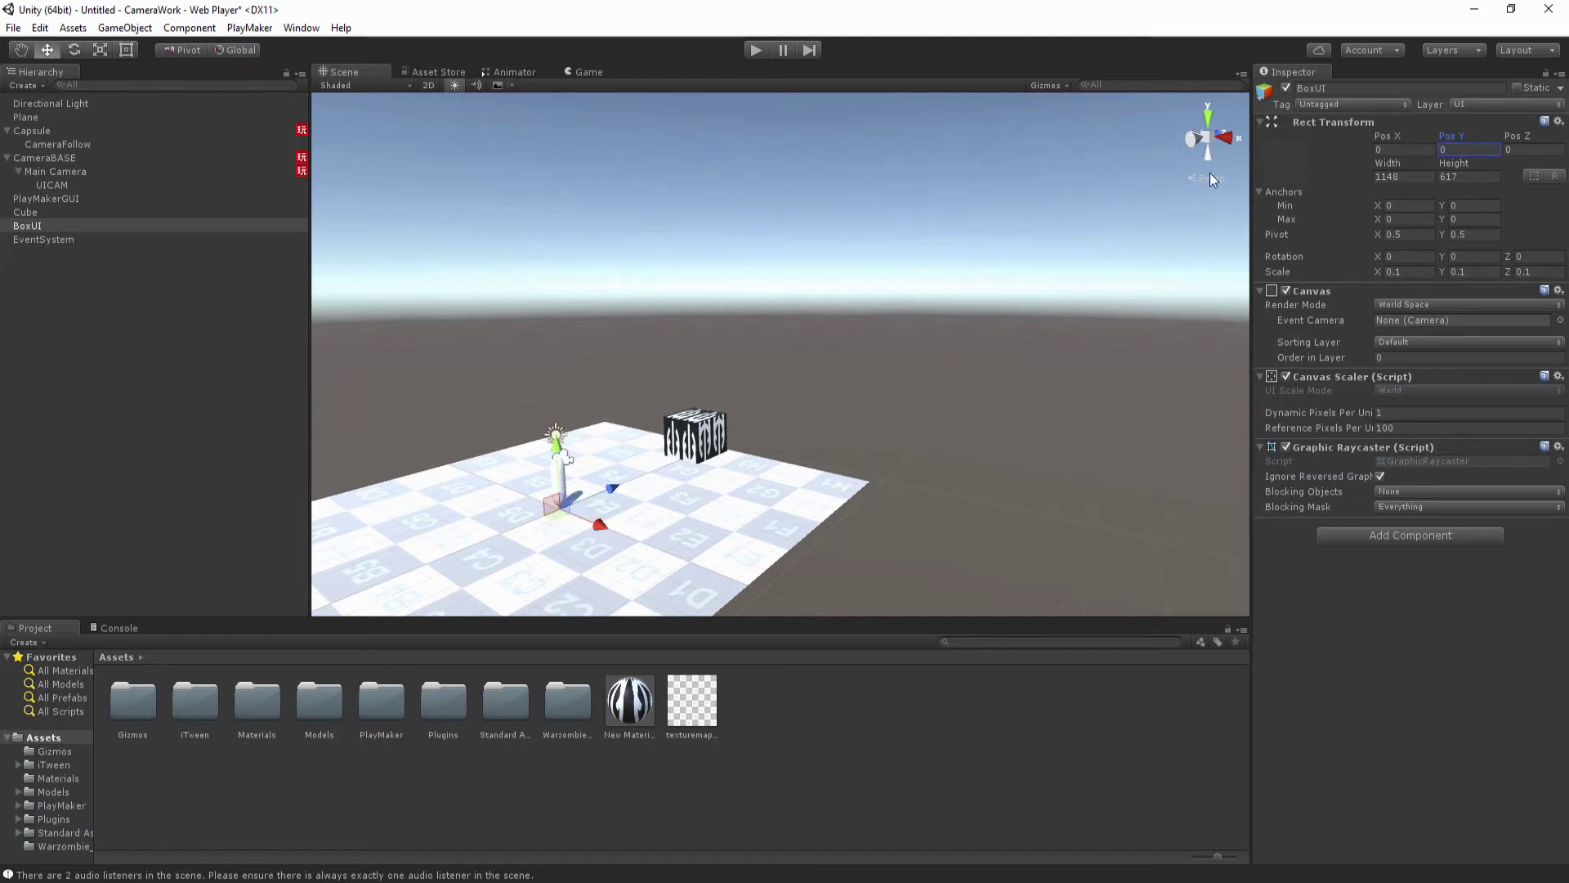
scroll(606, 417, down, 5)
Shrink BoxUI to about 0.003 and place it at 0.07, 1.549, 6.683 against the cube's front.
drag(615, 471, 553, 507)
key(r)
scroll(629, 478, up, 2)
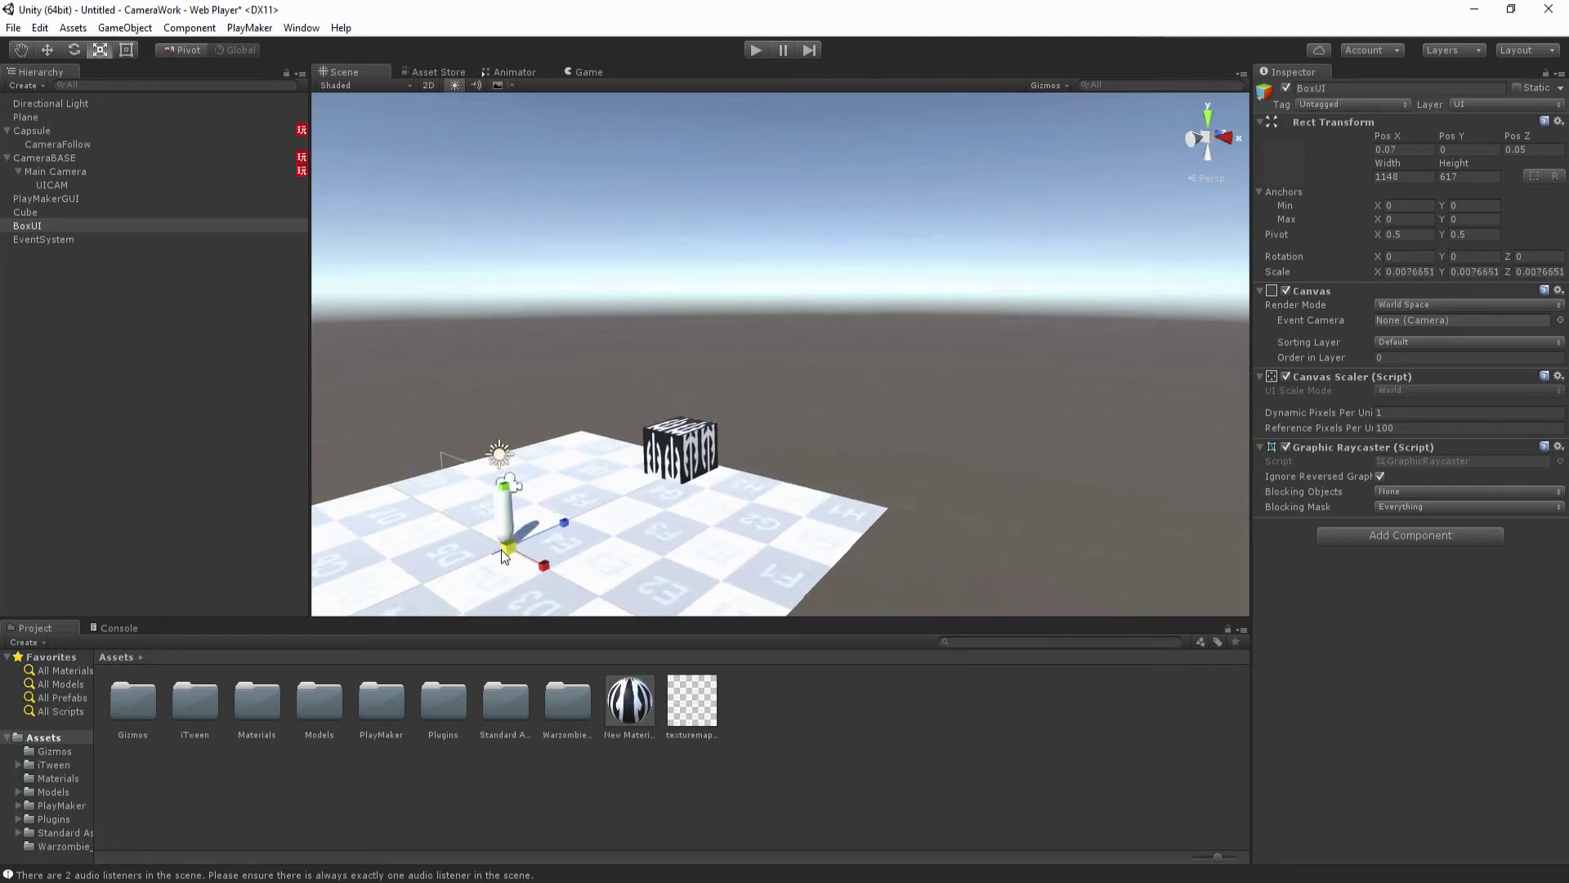
drag(500, 550, 472, 571)
middle_drag(553, 533, 699, 407)
key(w)
drag(699, 408, 830, 366)
drag(760, 327, 764, 291)
key(f)
alt+drag(842, 360, 842, 317)
alt+drag(747, 405, 827, 373)
Add a Text element under BoxUI reading 'TEST UI CAMERA'.
right_click(33, 223)
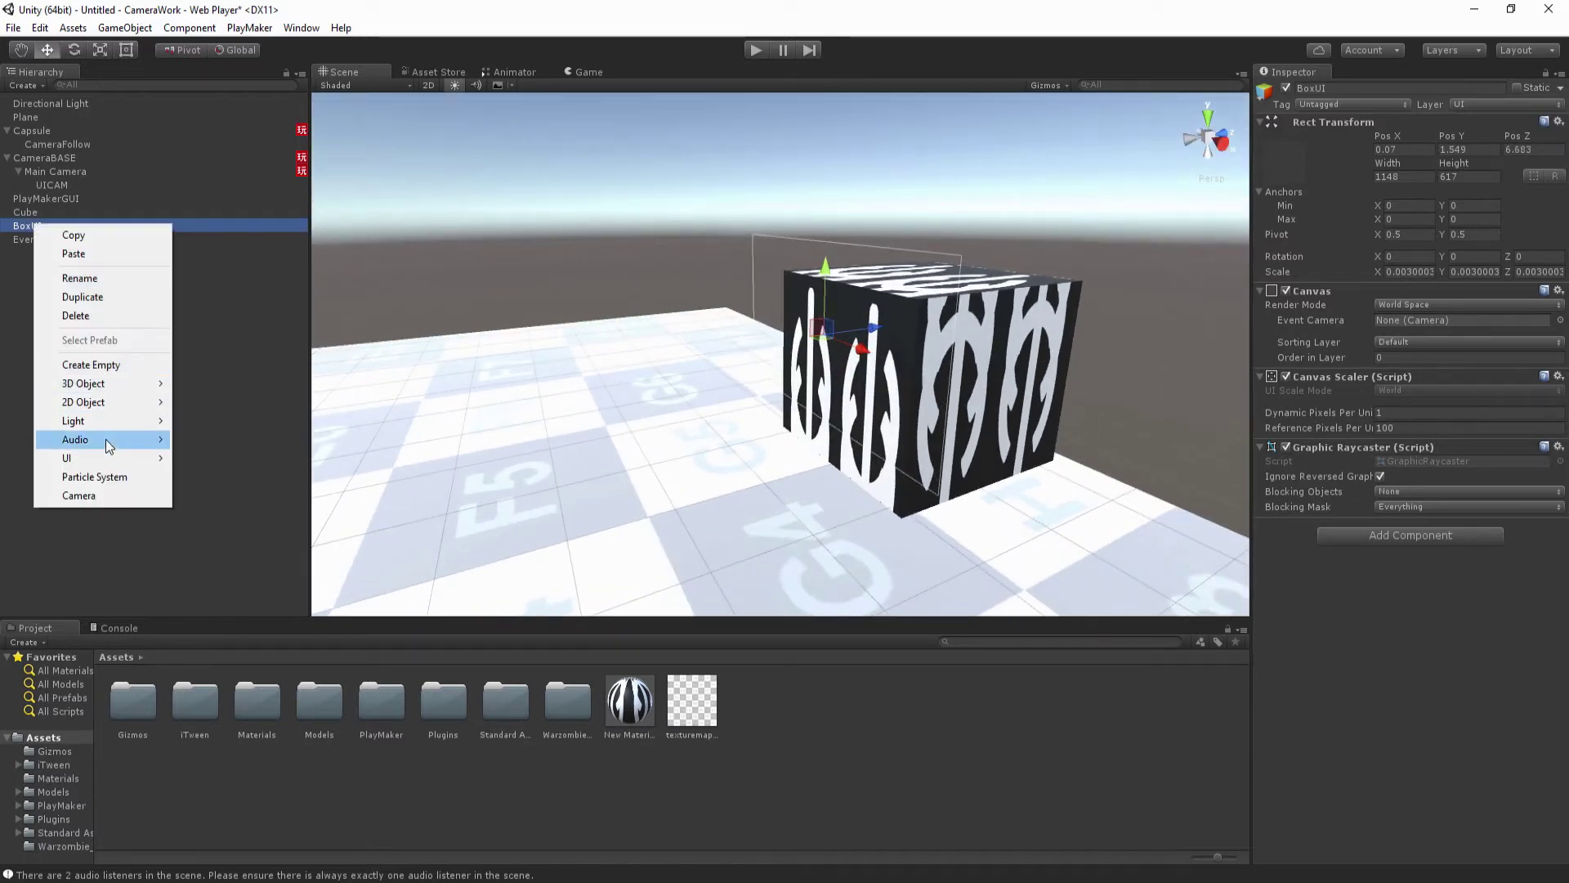
mouse_move(90, 458)
click(204, 456)
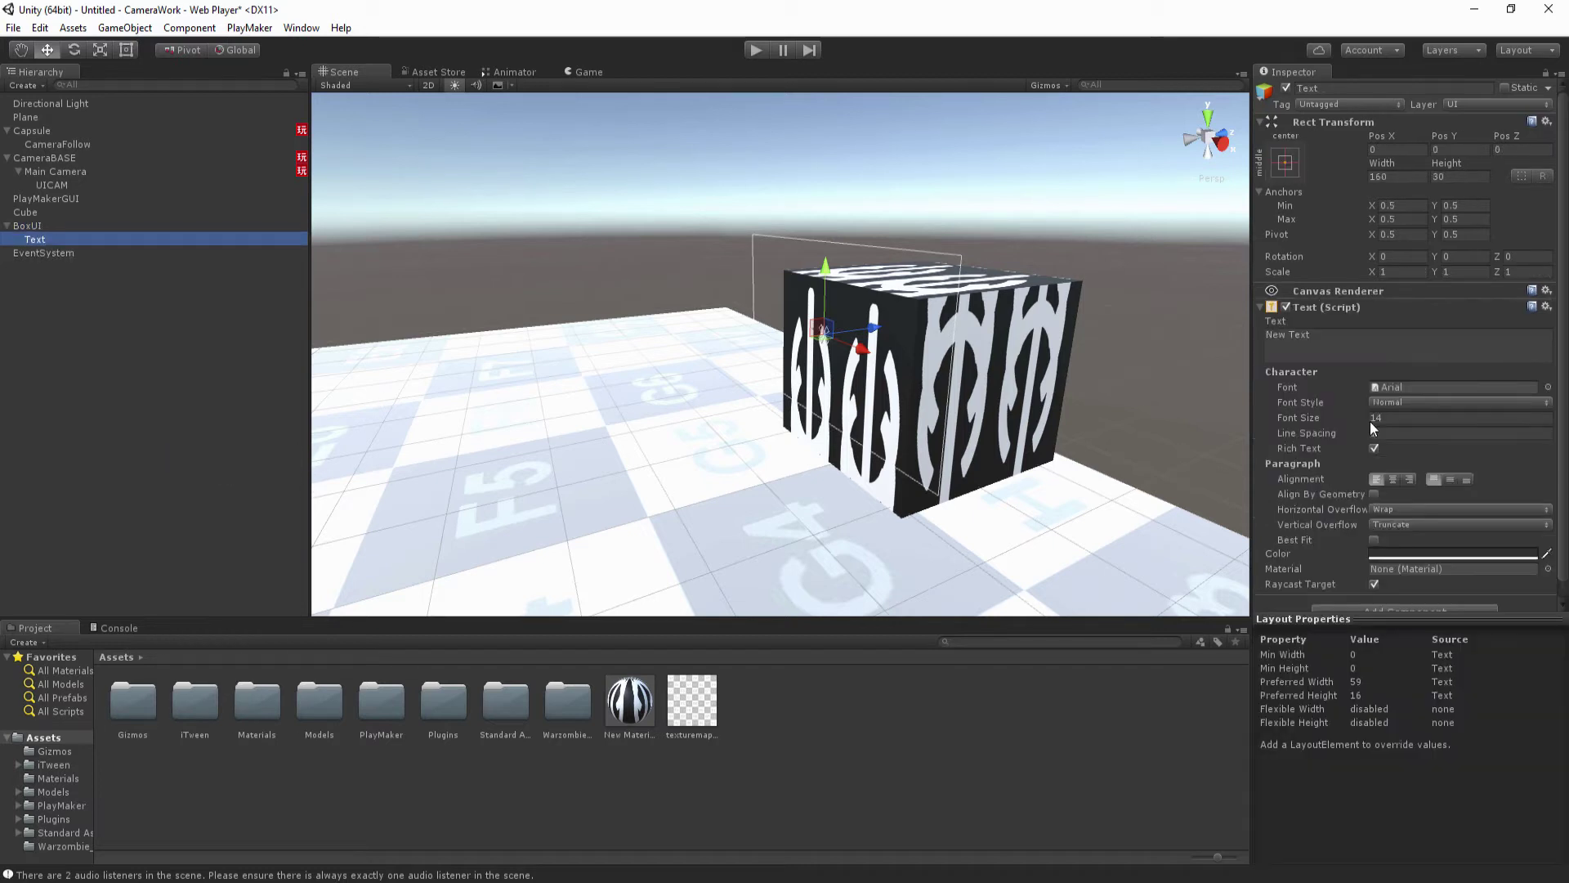
click(1341, 347)
text(TEST)
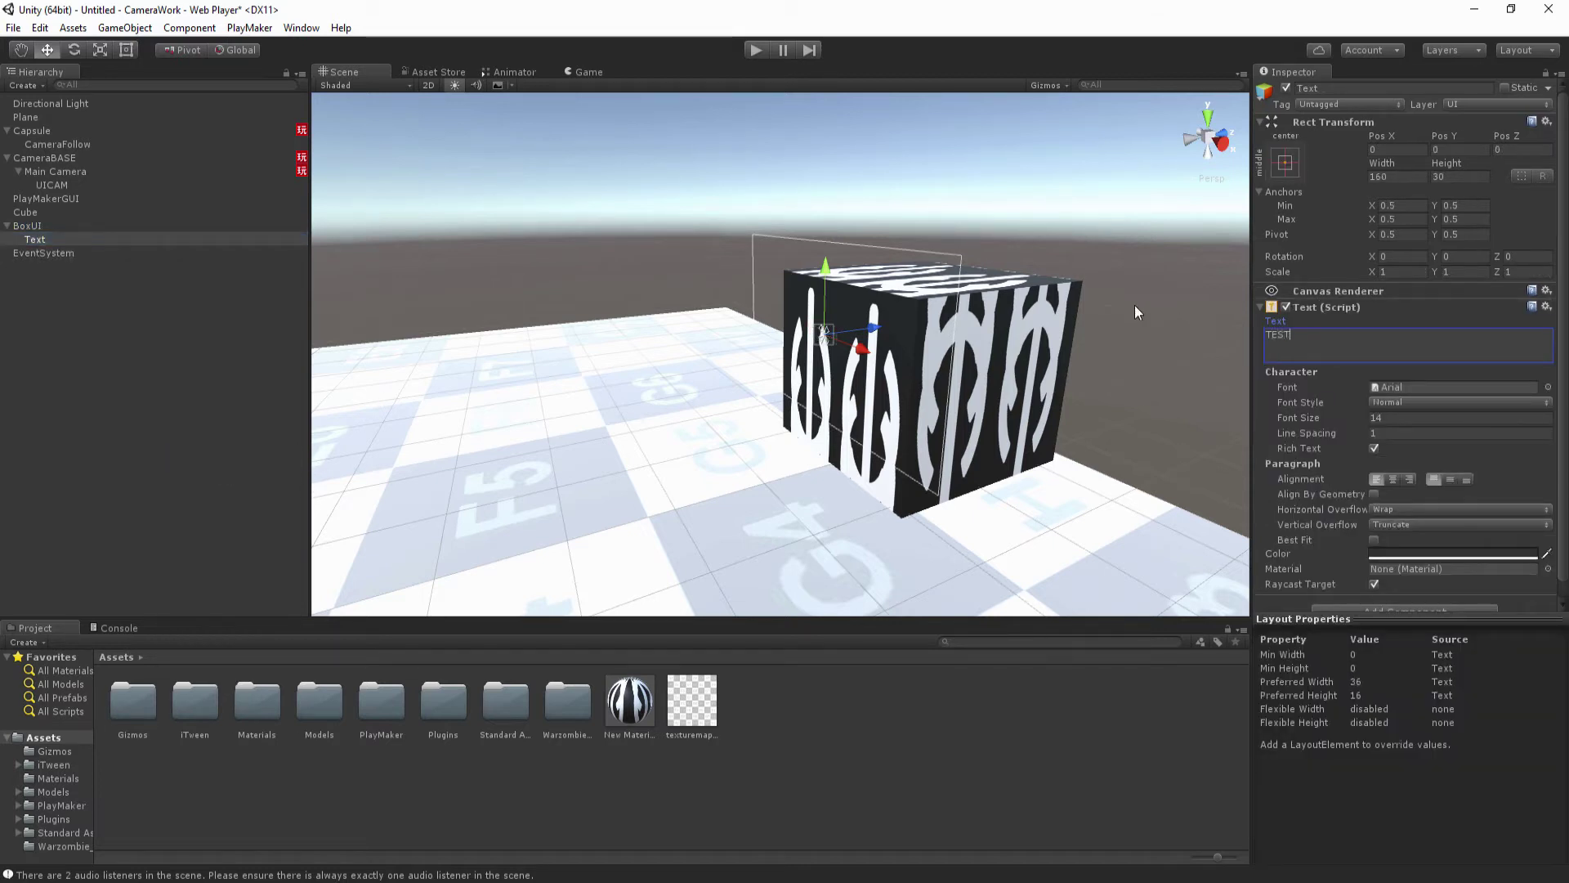
text( UI CAMERA)
key(Return)
Make the text colour white.
alt+drag(777, 390, 953, 343)
scroll(815, 400, up, 5)
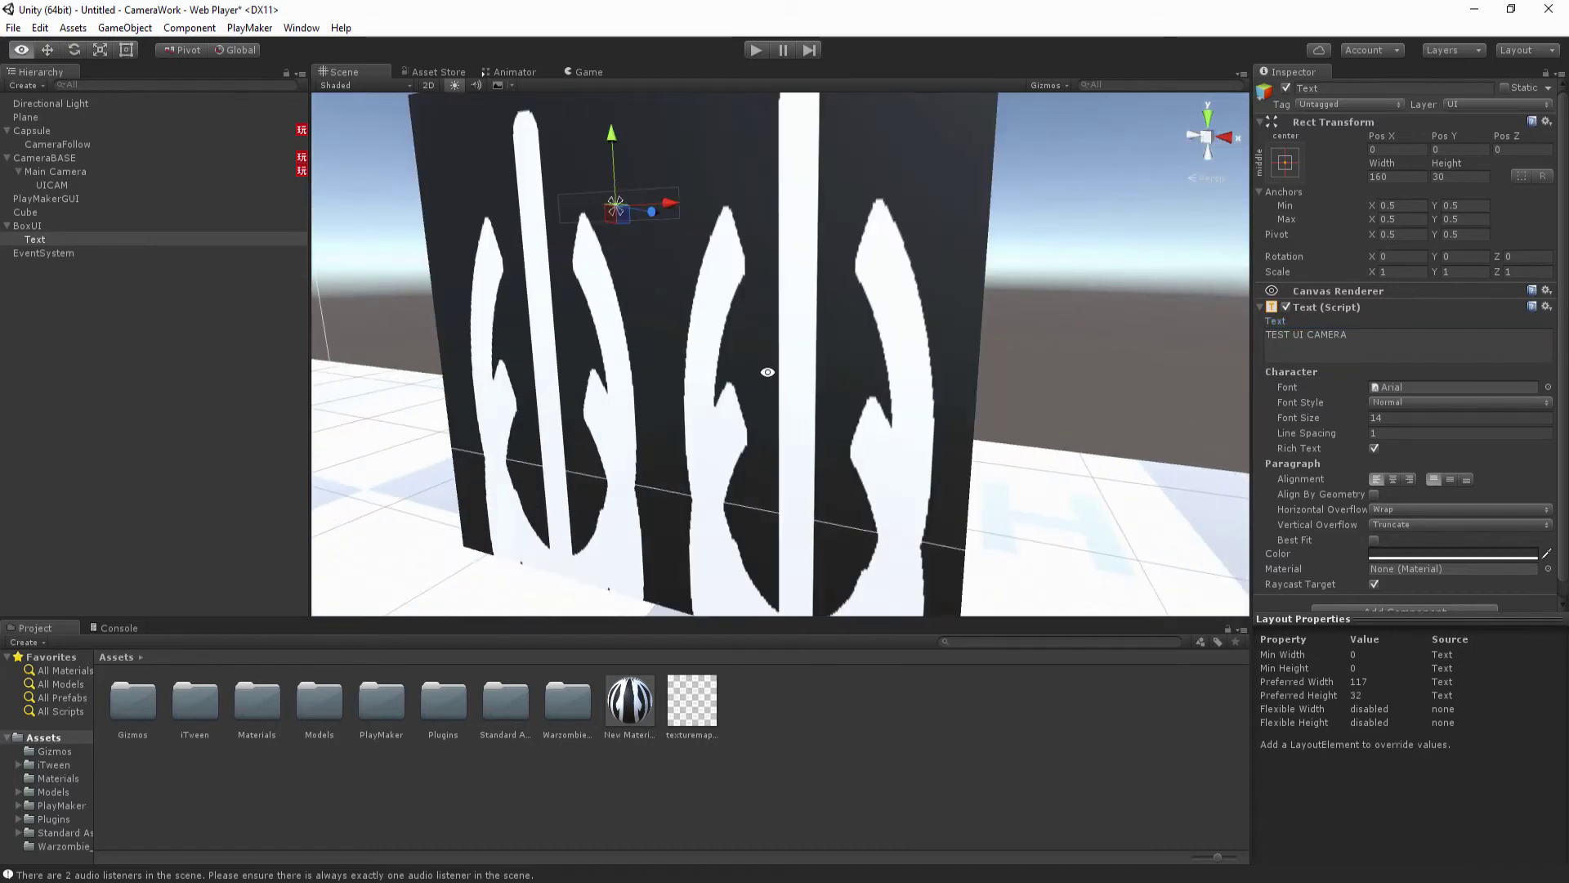
right_drag(767, 372, 771, 374)
click(1391, 552)
drag(118, 385, 36, 278)
click(229, 282)
Reduce the text's Font Size to 7.
scroll(545, 287, up, 5)
middle_drag(685, 337, 818, 360)
scroll(822, 287, down, 4)
scroll(649, 237, up, 4)
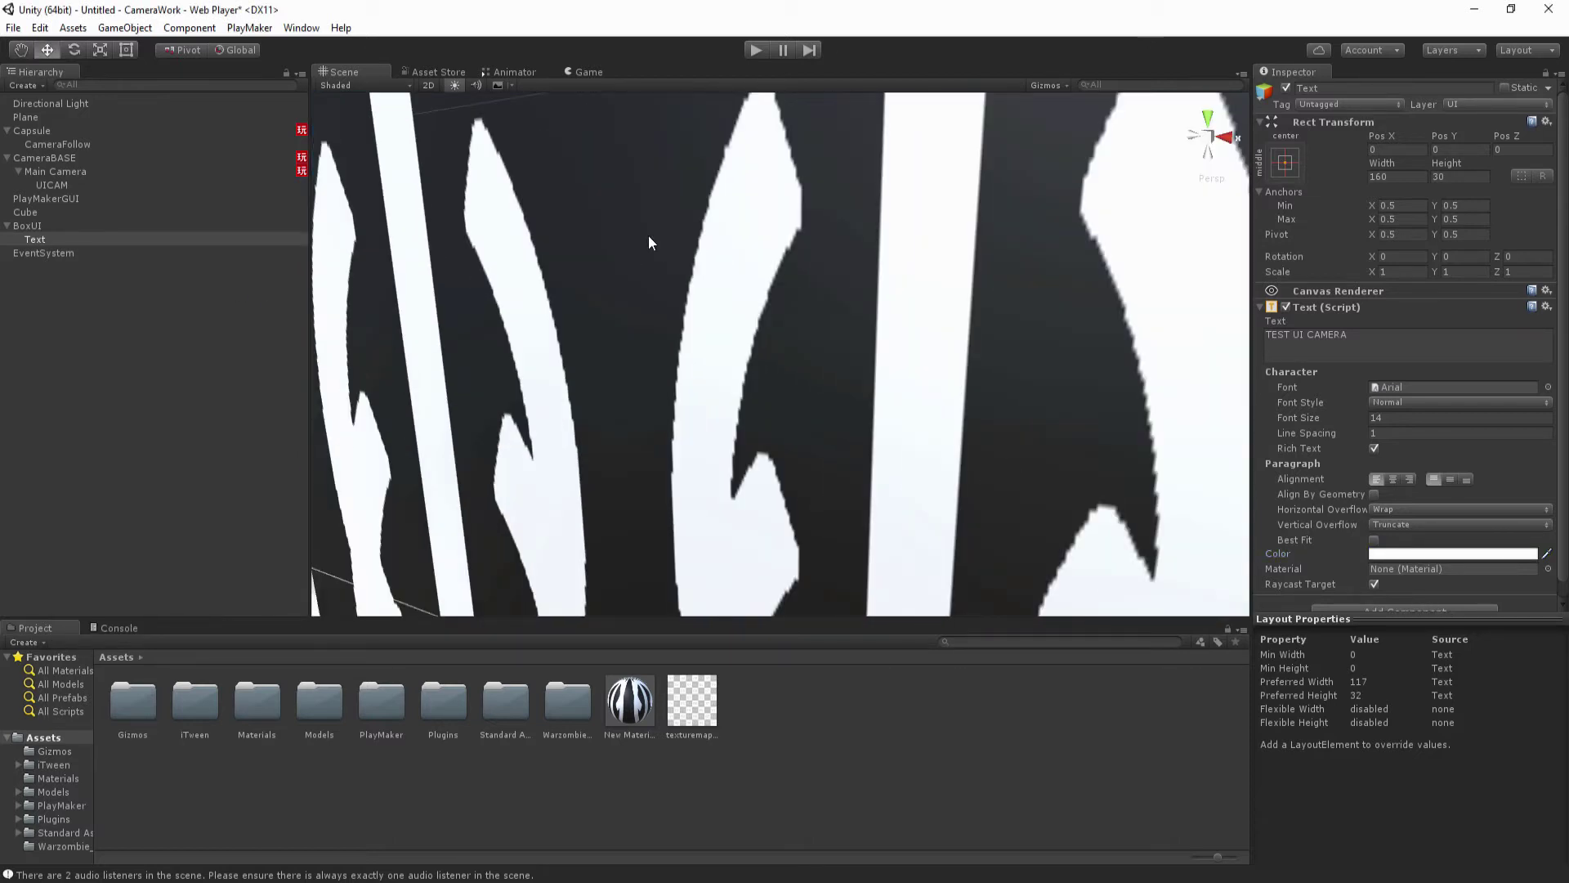
middle_drag(649, 237, 1045, 463)
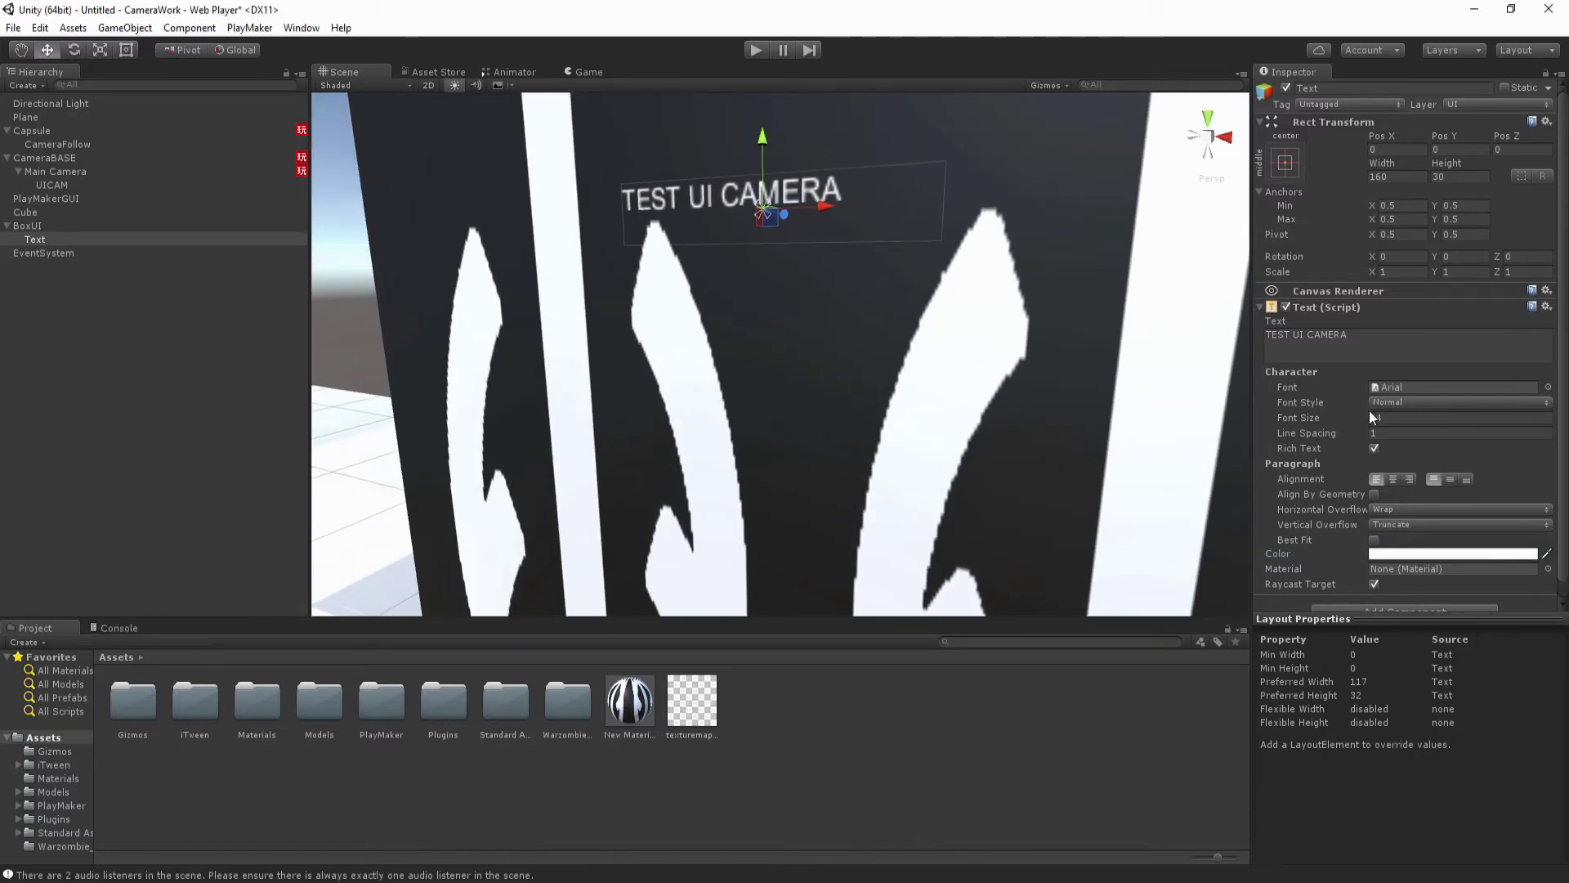
drag(1365, 417, 1357, 419)
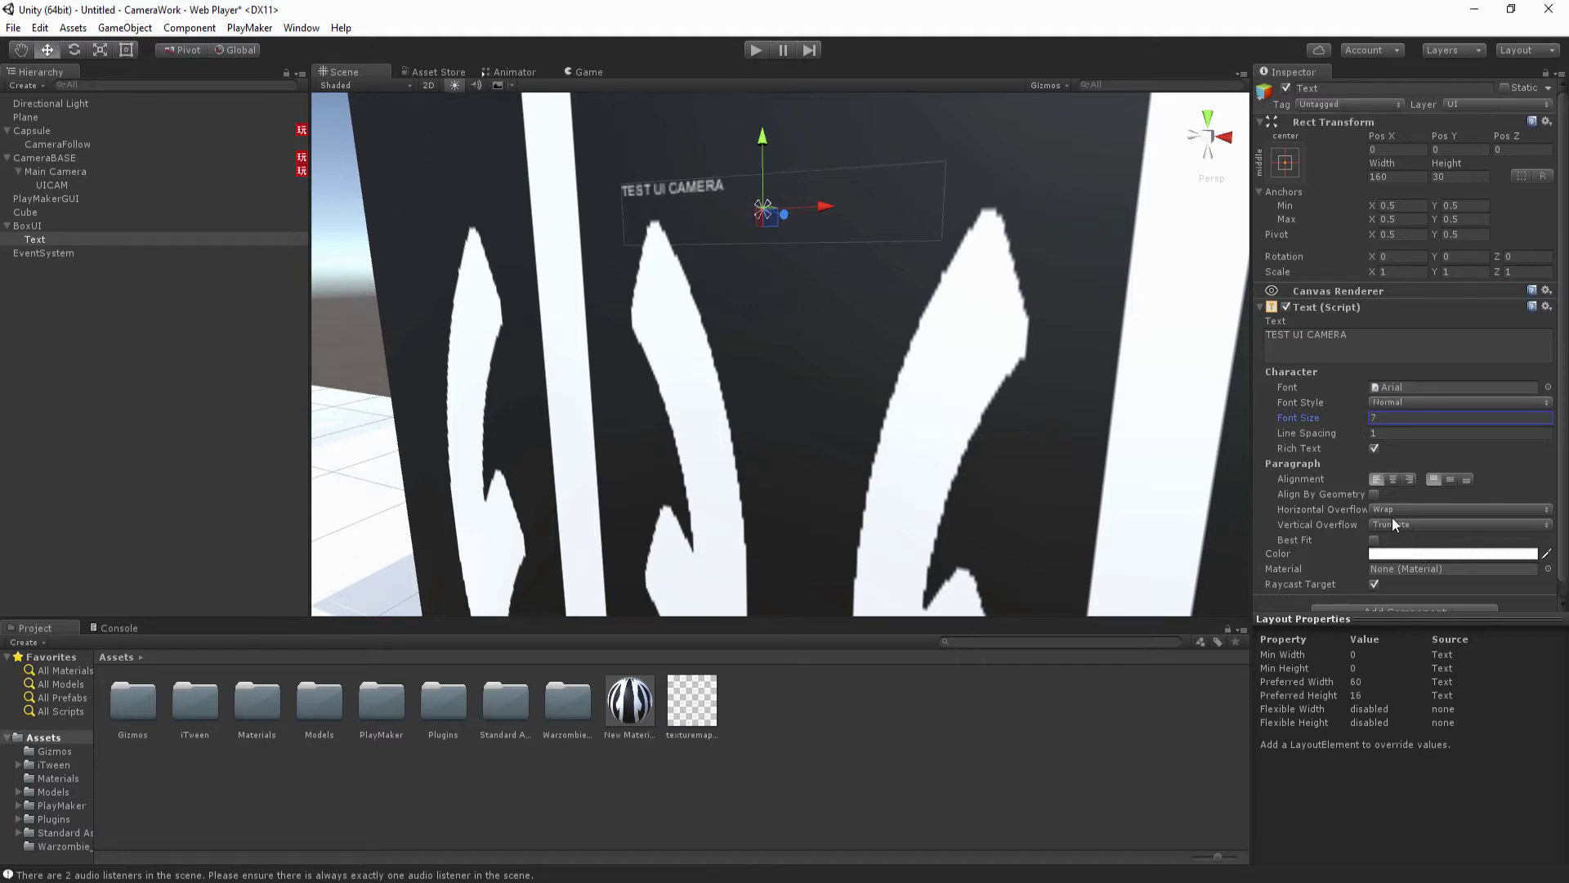
Set Horizontal and Vertical Overflow to Overflow and raise Font Size to 268.
click(1392, 509)
click(1401, 549)
click(1406, 524)
click(1411, 563)
drag(1332, 414, 1551, 423)
Scale the text to about 0.267 and move it to X -137 across the cube.
scroll(873, 341, down, 5)
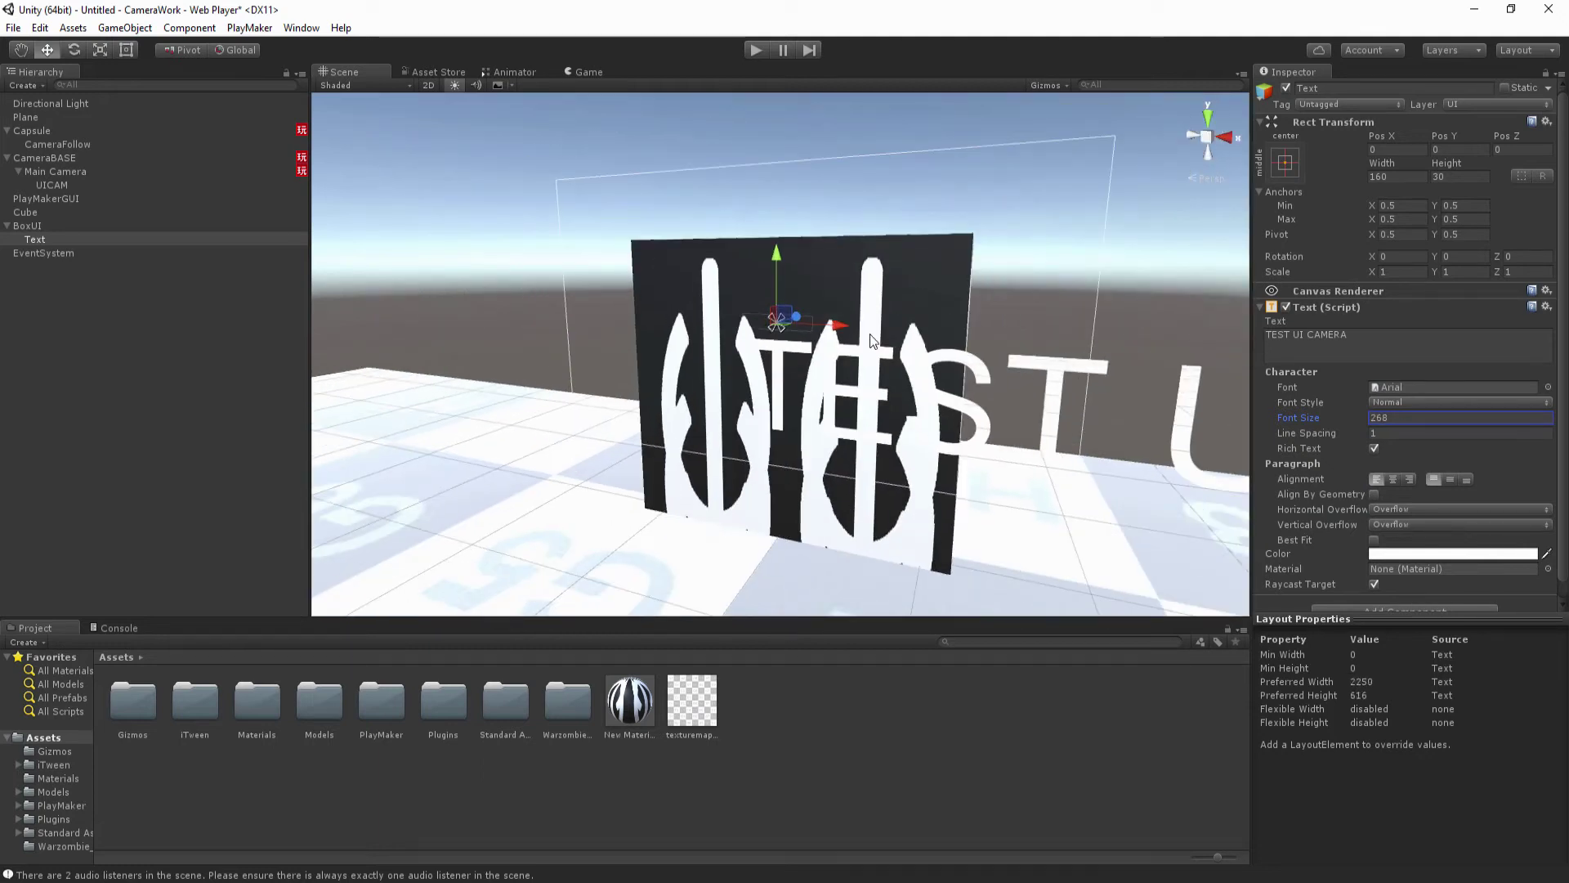
click(37, 240)
key(r)
drag(778, 321, 723, 351)
key(w)
drag(829, 327, 872, 339)
key(r)
key(w)
Color the text bright blue 004BFF.
click(1388, 554)
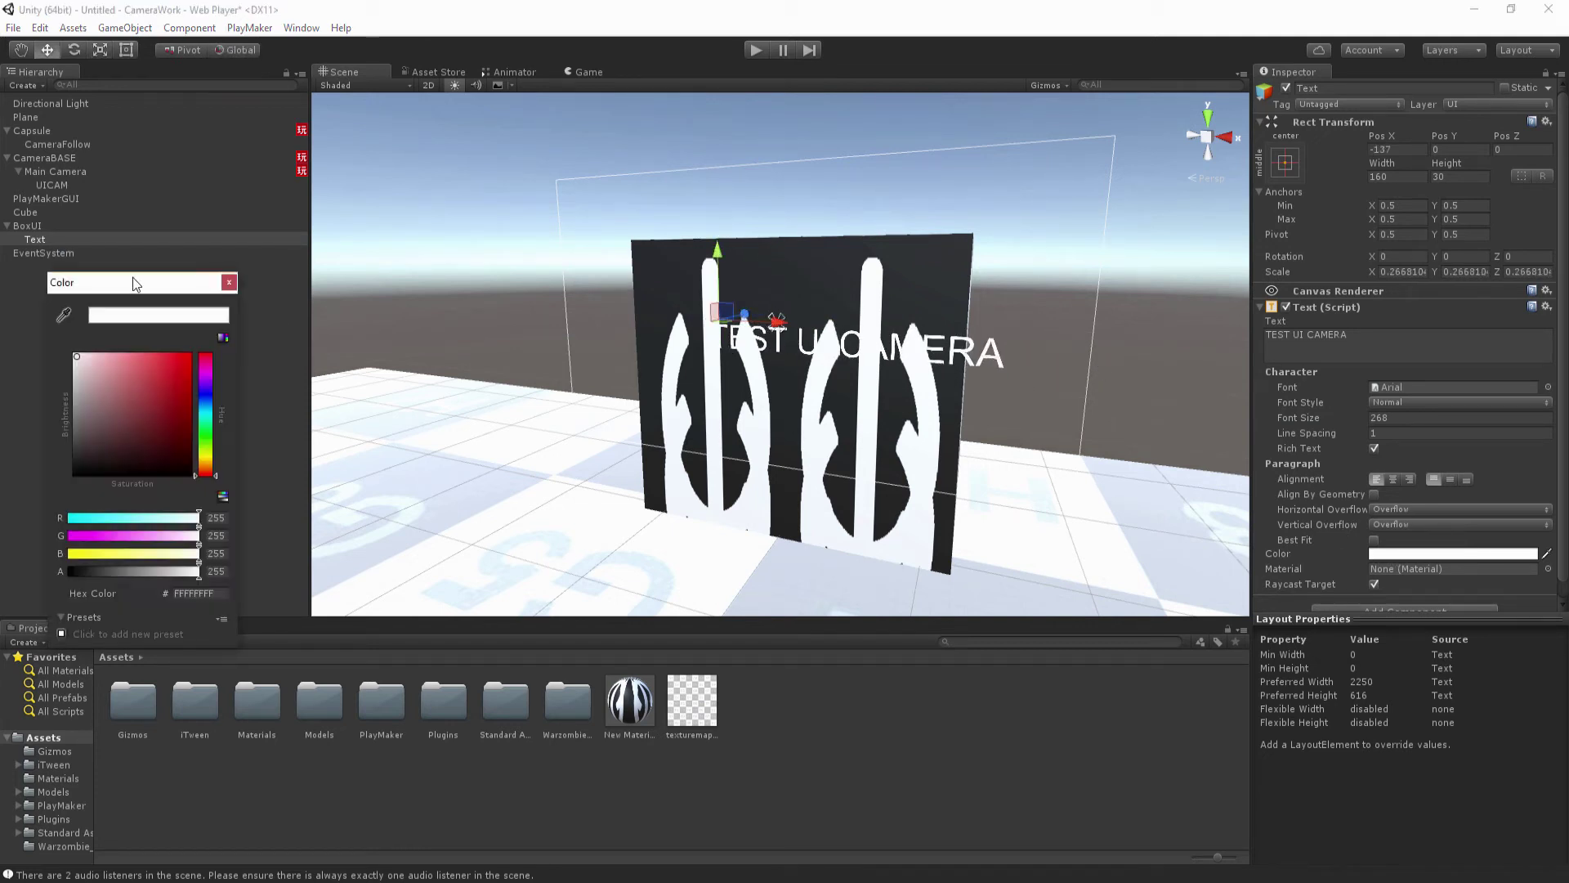
click(206, 401)
drag(175, 378, 207, 340)
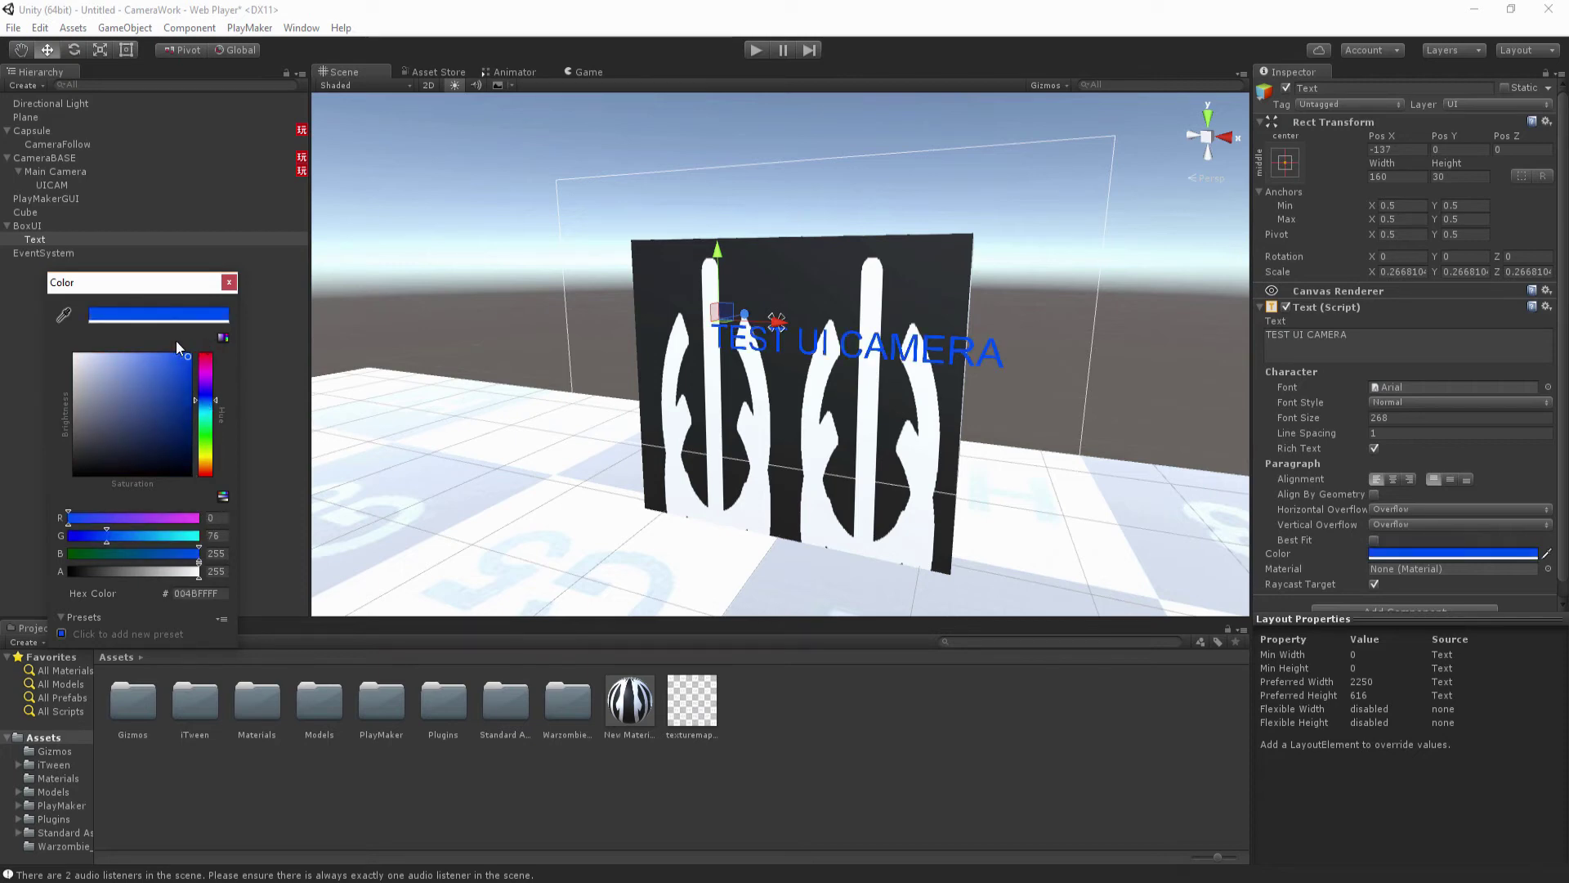
click(229, 283)
scroll(939, 395, up, 3)
alt+drag(939, 368, 689, 347)
scroll(767, 307, up, 3)
scroll(766, 307, down, 4)
alt+drag(767, 307, 1058, 297)
Keep the BoxUI canvas on the UI layer, then play and orbit the camera to the cube's front.
click(33, 228)
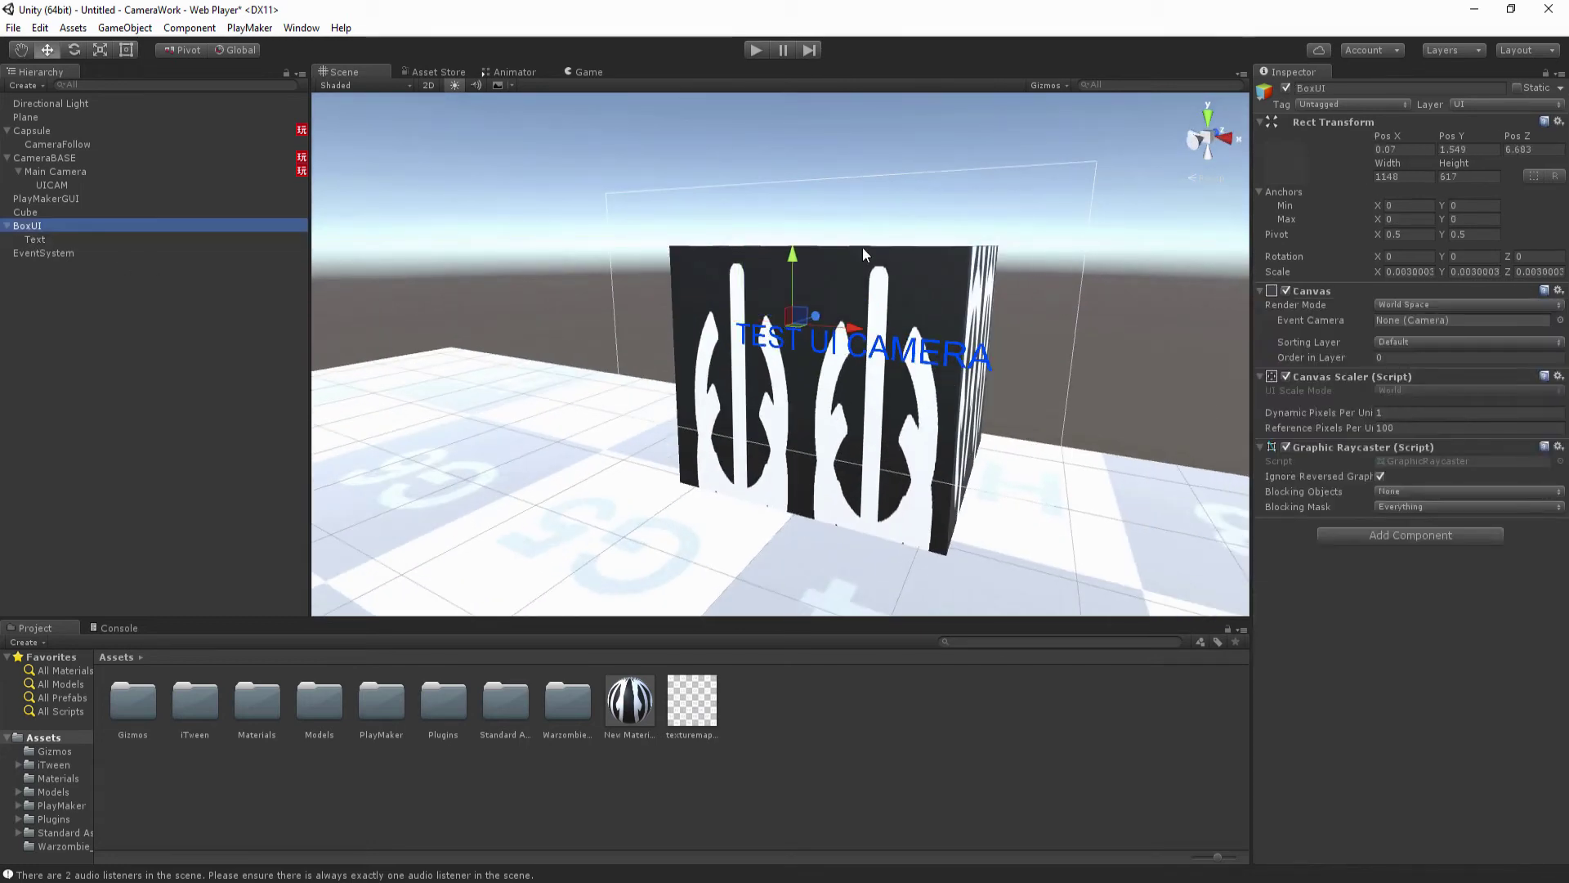
scroll(862, 246, down, 3)
click(1465, 109)
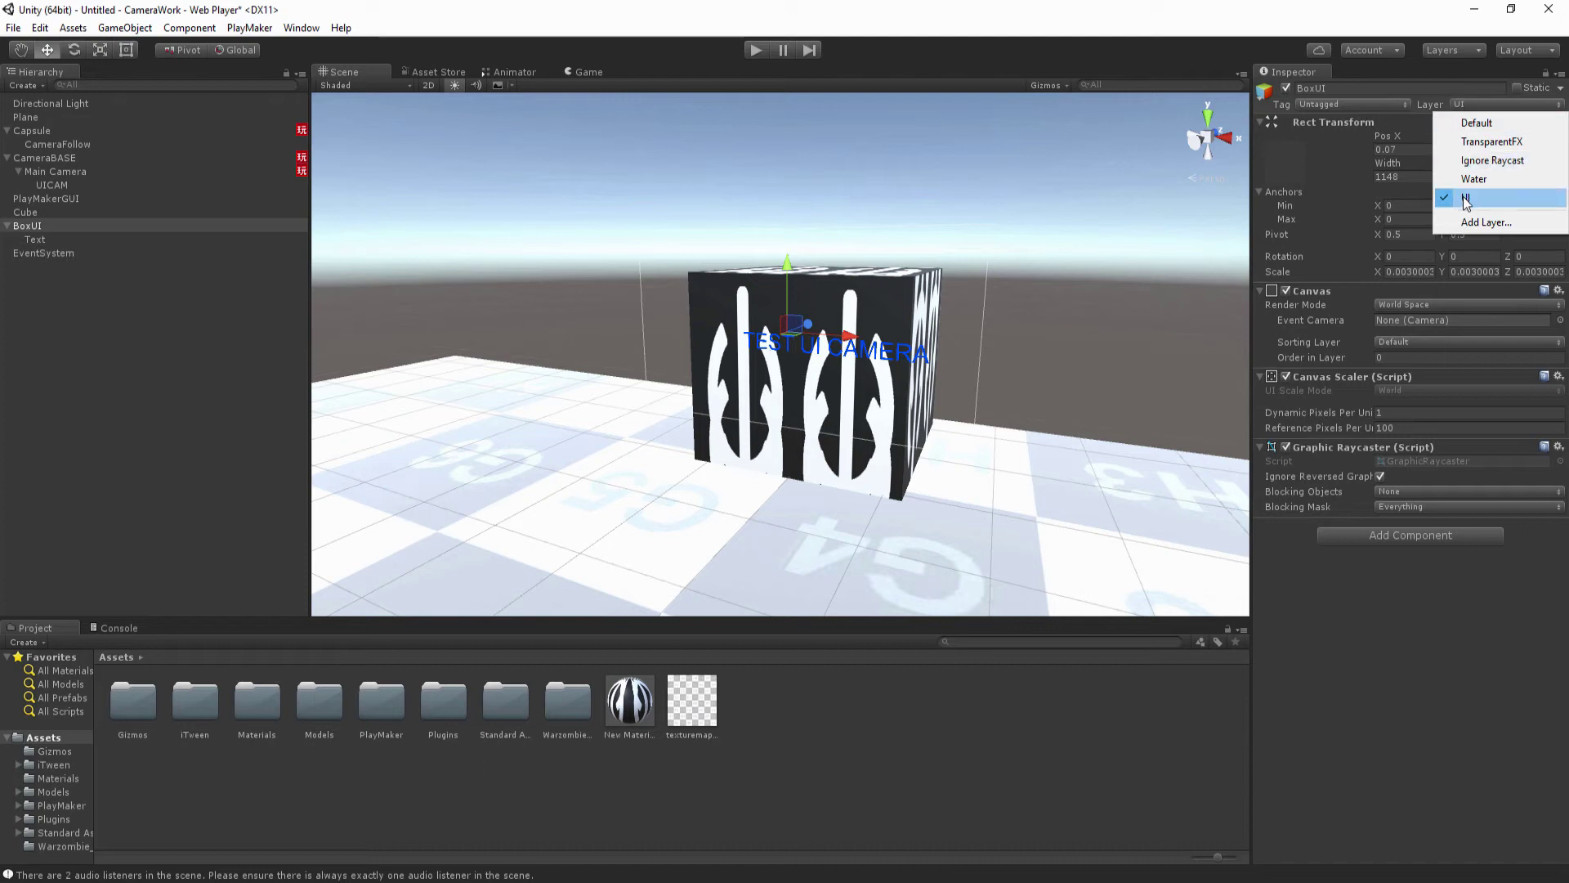
click(1397, 564)
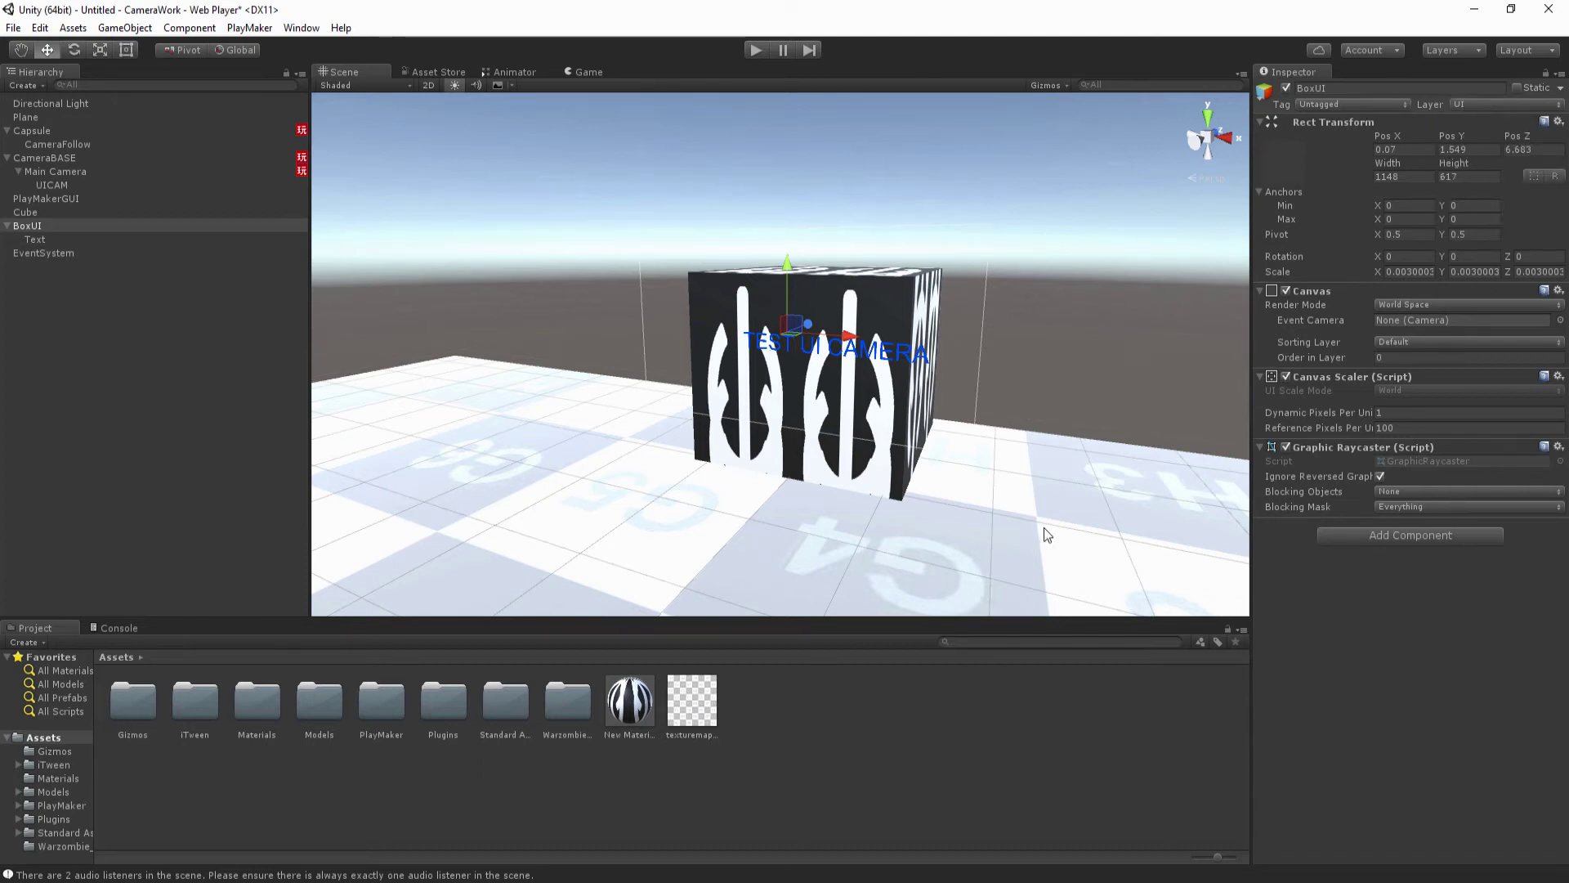
click(760, 51)
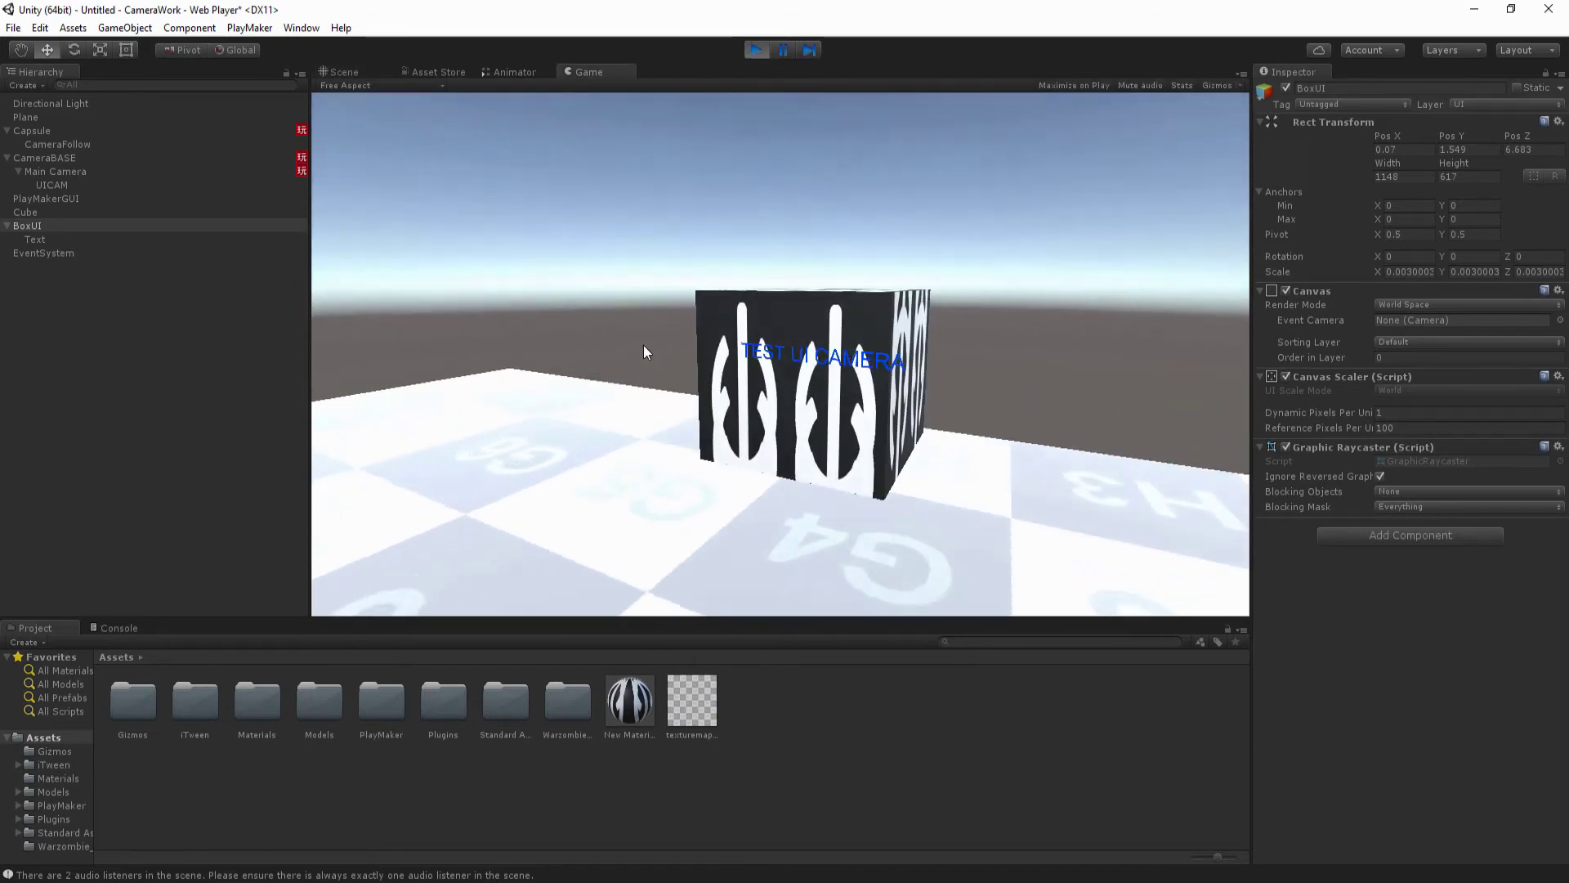
drag(828, 342, 578, 603)
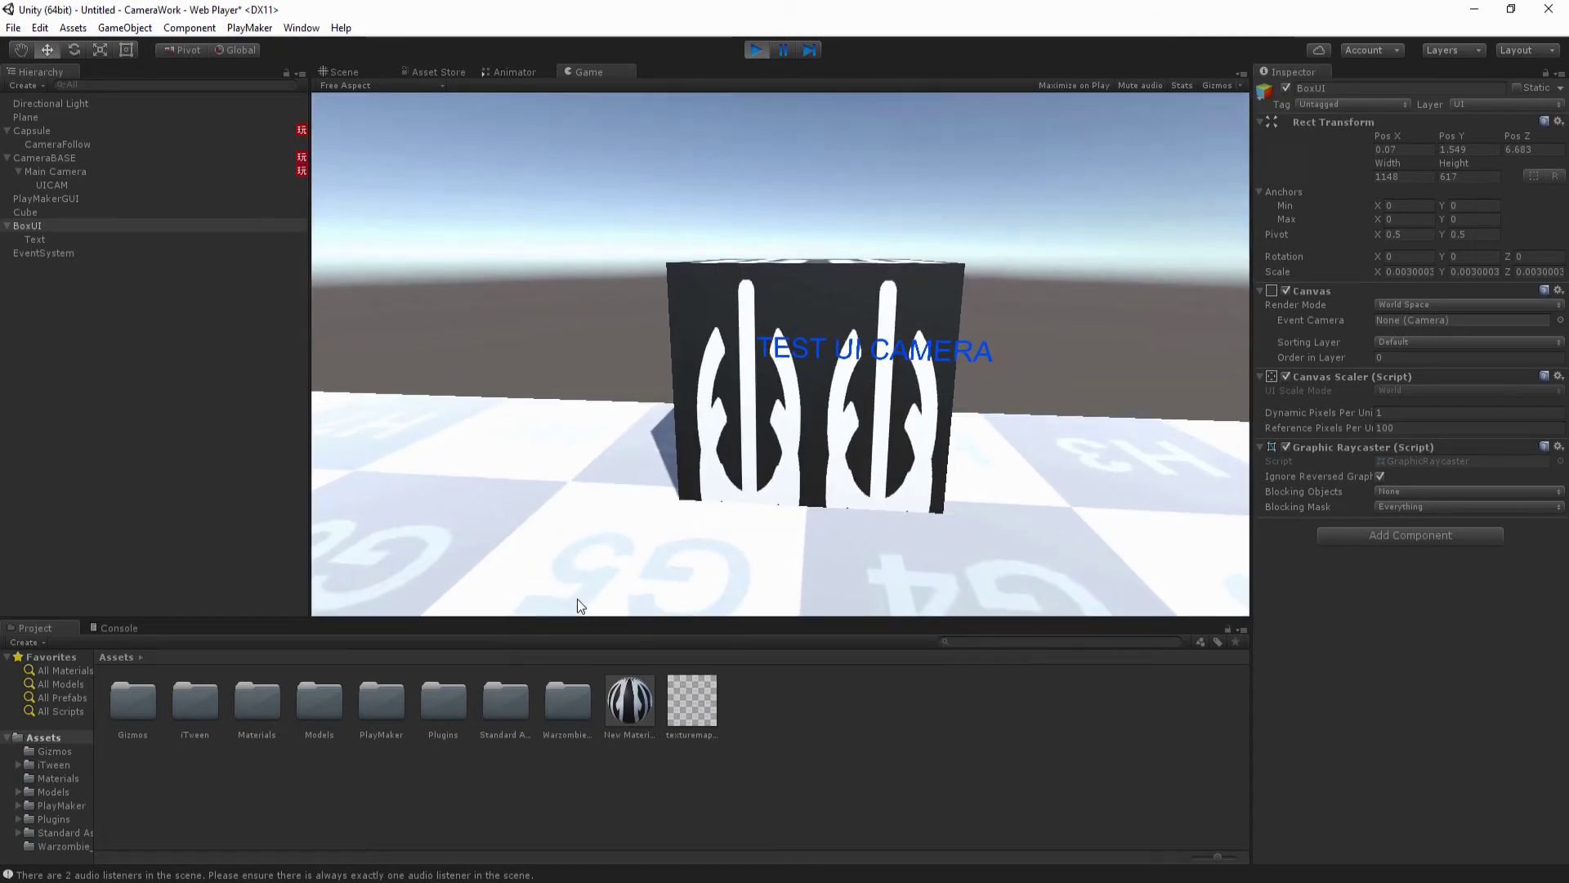
Disable the UICAM camera and view the Game tab without it.
key(ctrl+1)
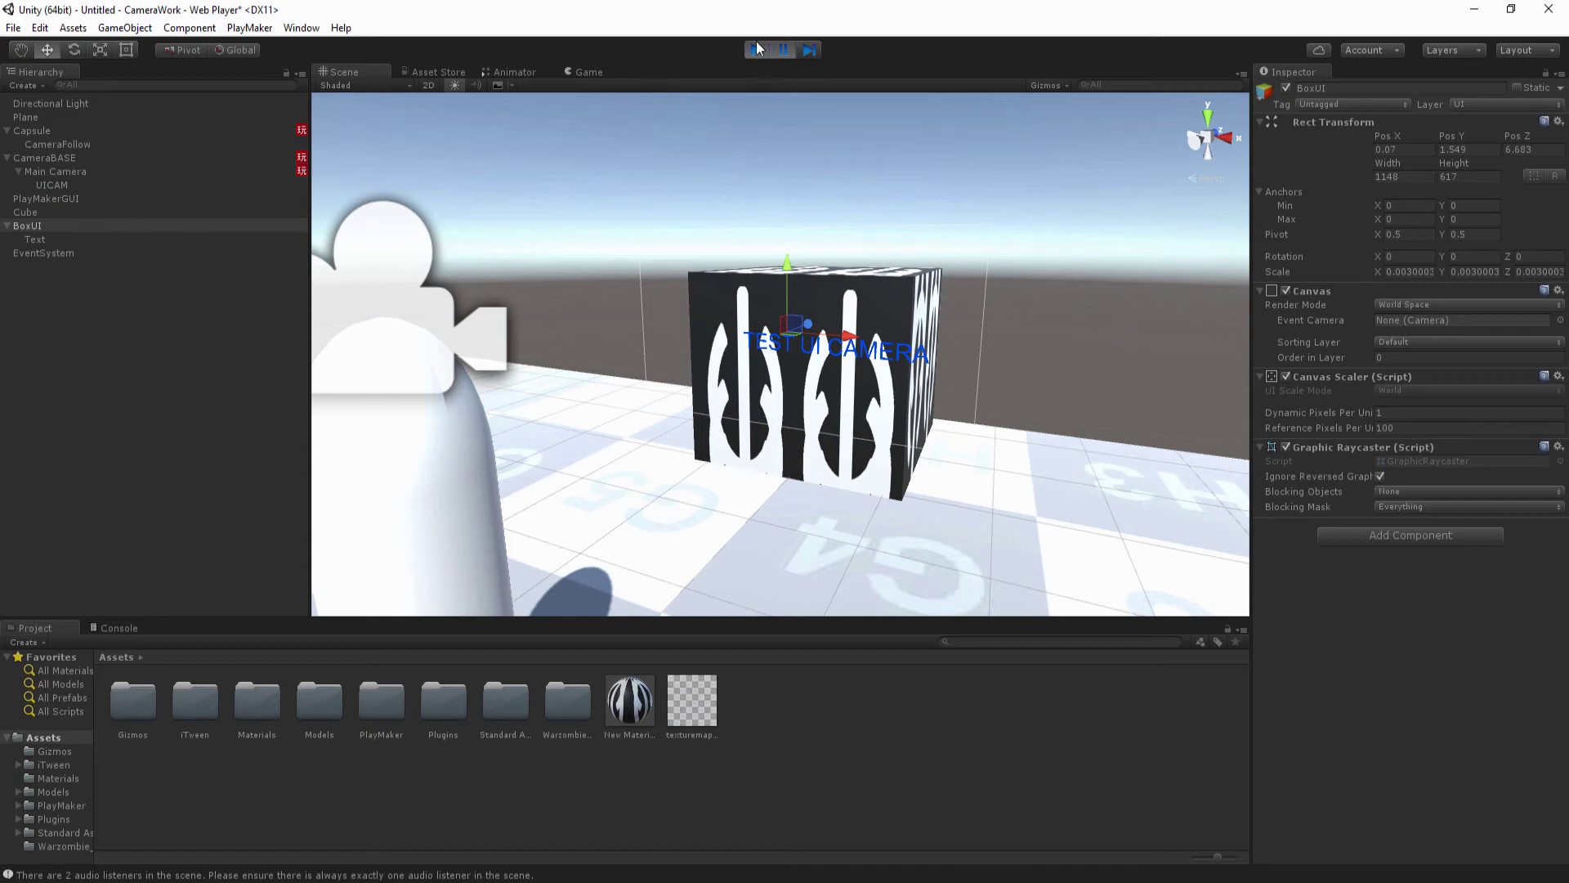
click(54, 185)
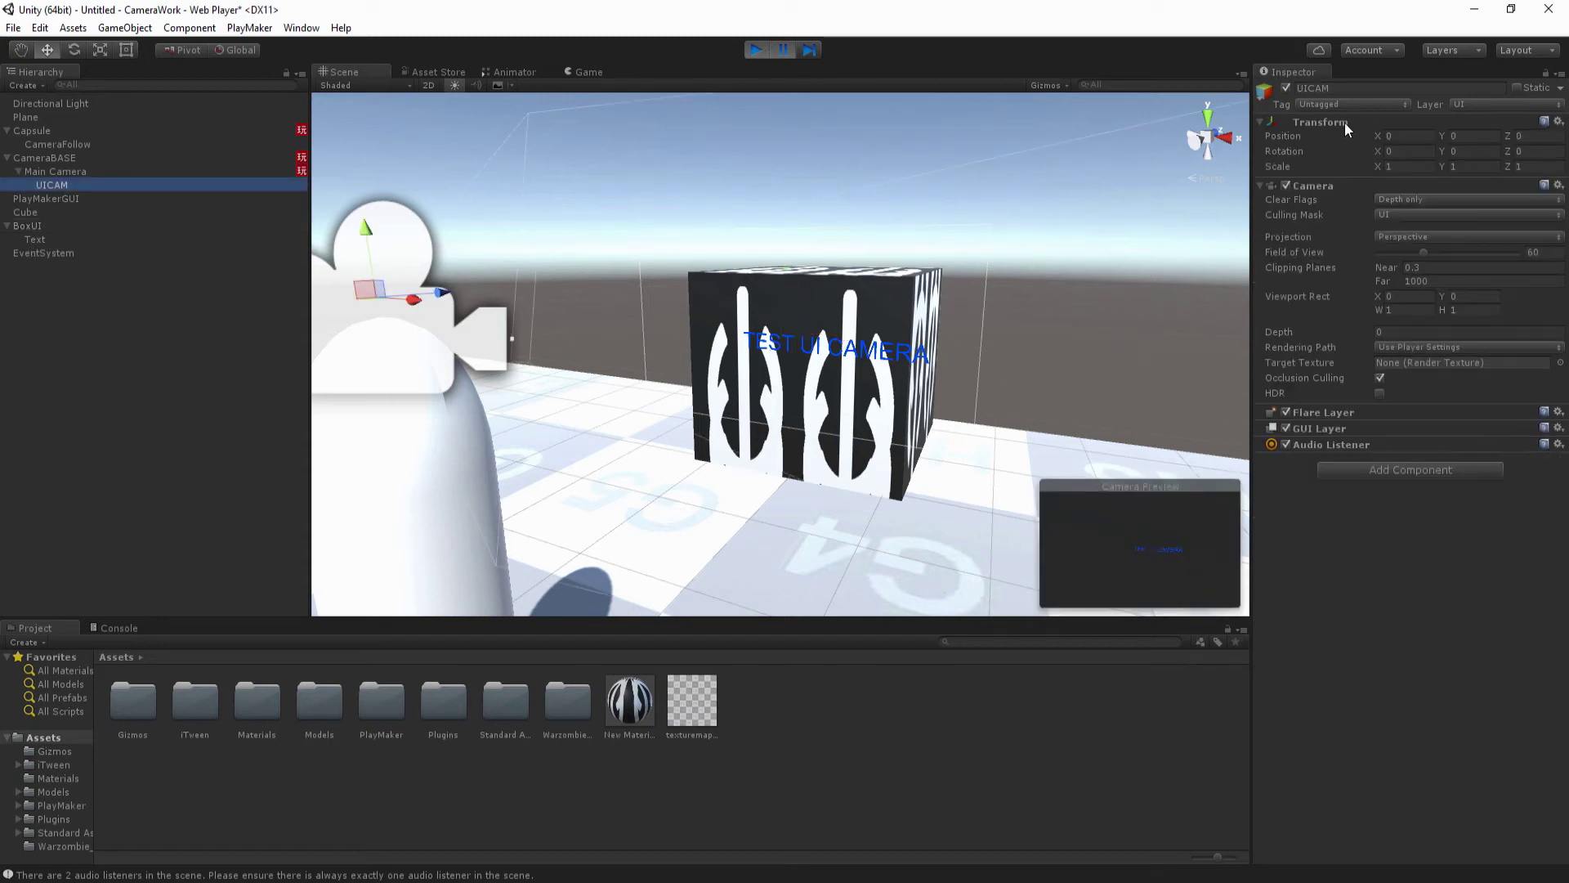
click(1286, 88)
click(582, 72)
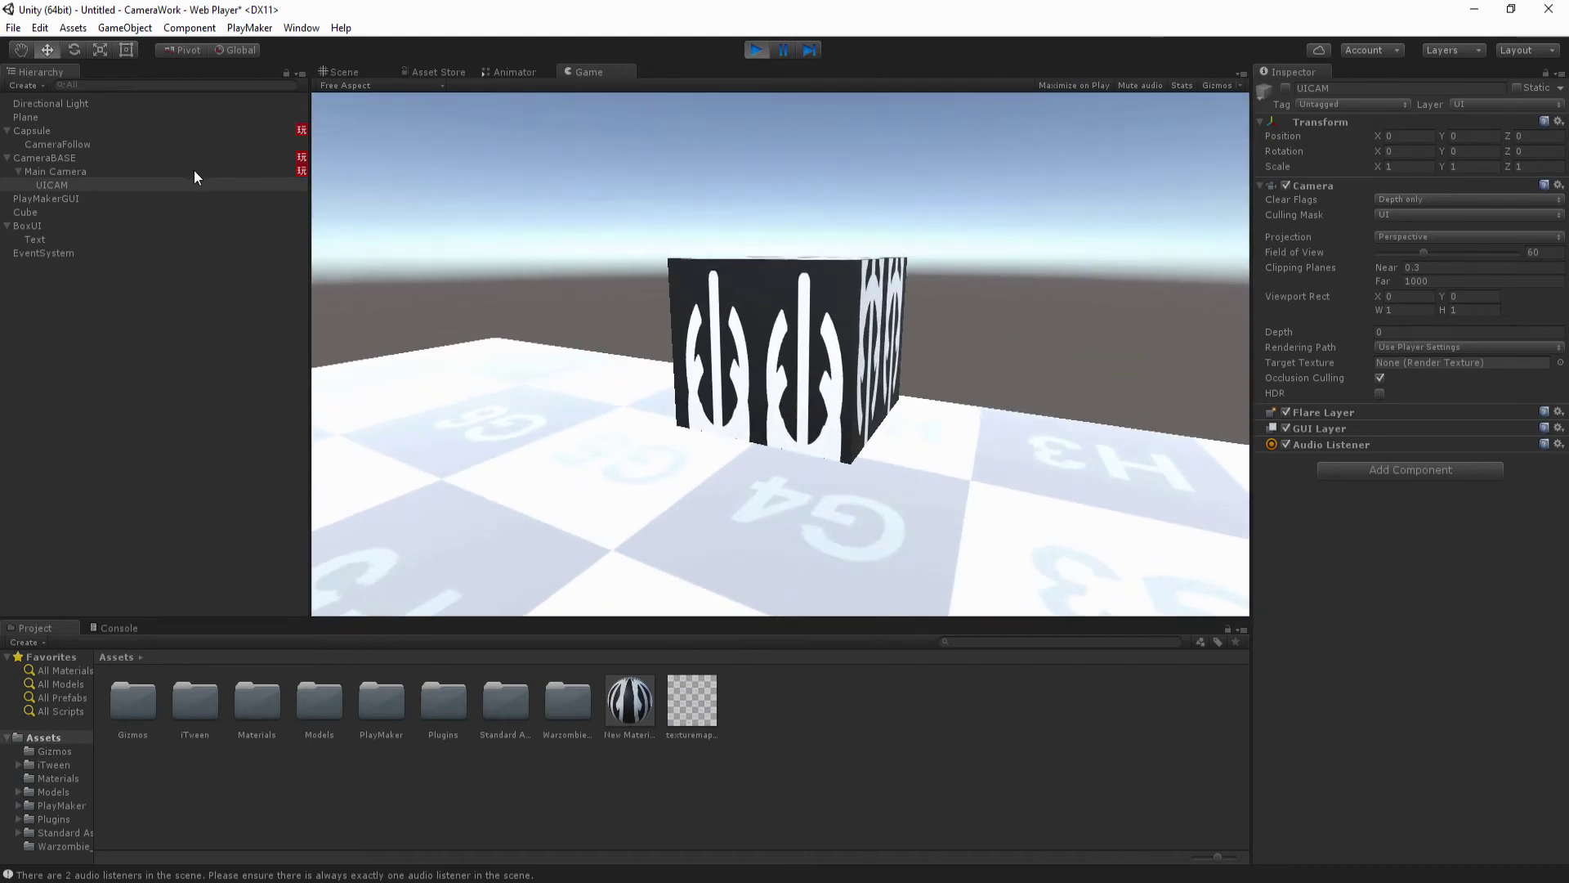
Re-enable UICAM, toggle it off and on again to compare, and unpause the game.
click(1285, 89)
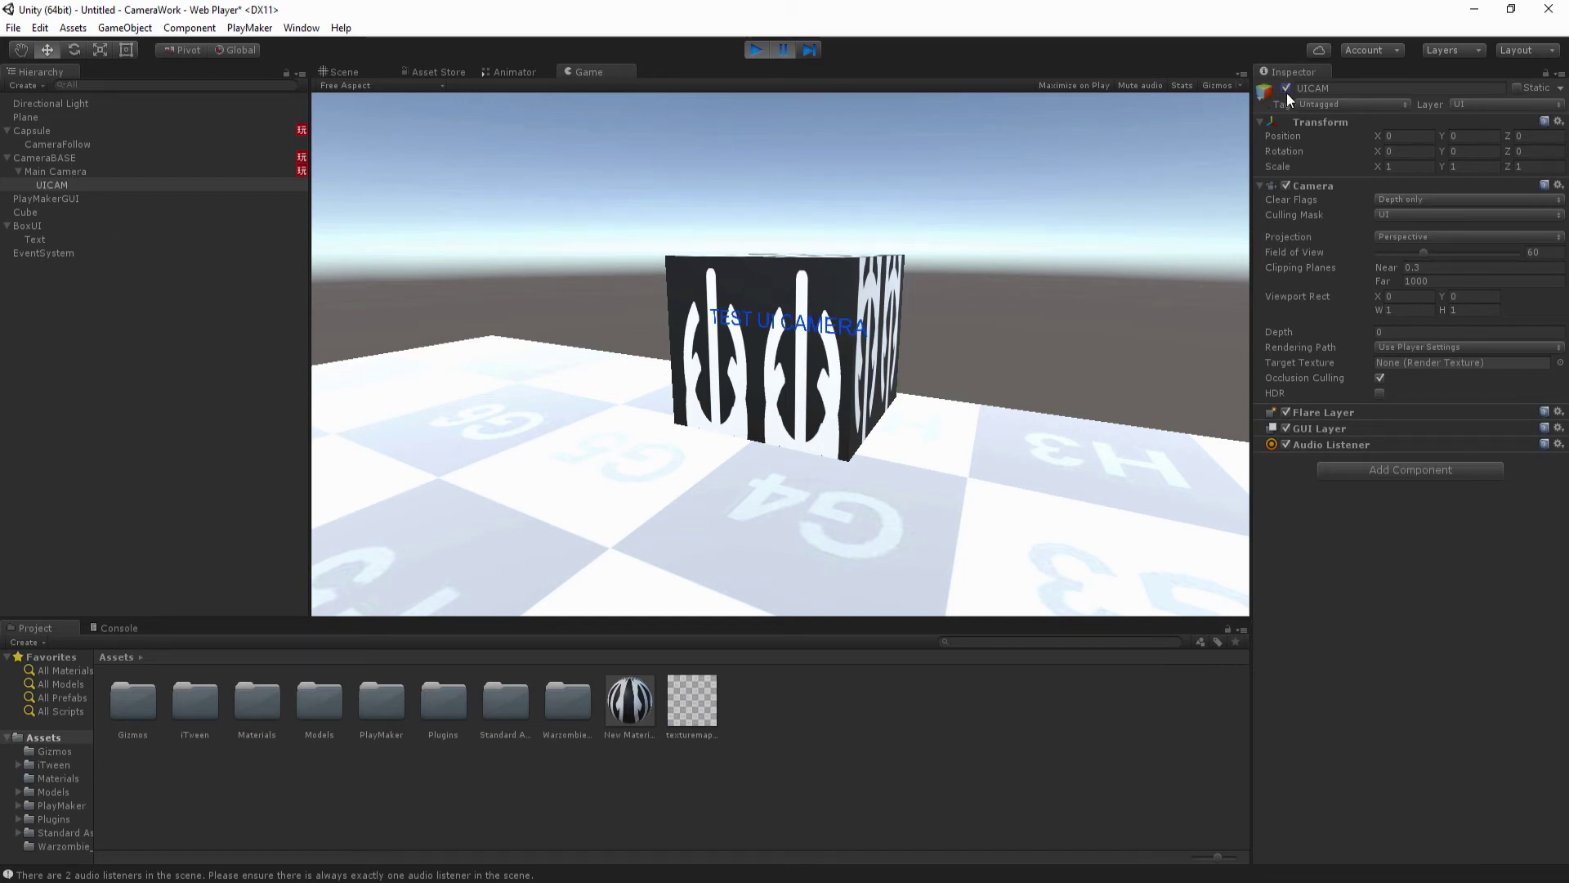
click(1286, 90)
click(1287, 90)
key(ctrl+shift+p)
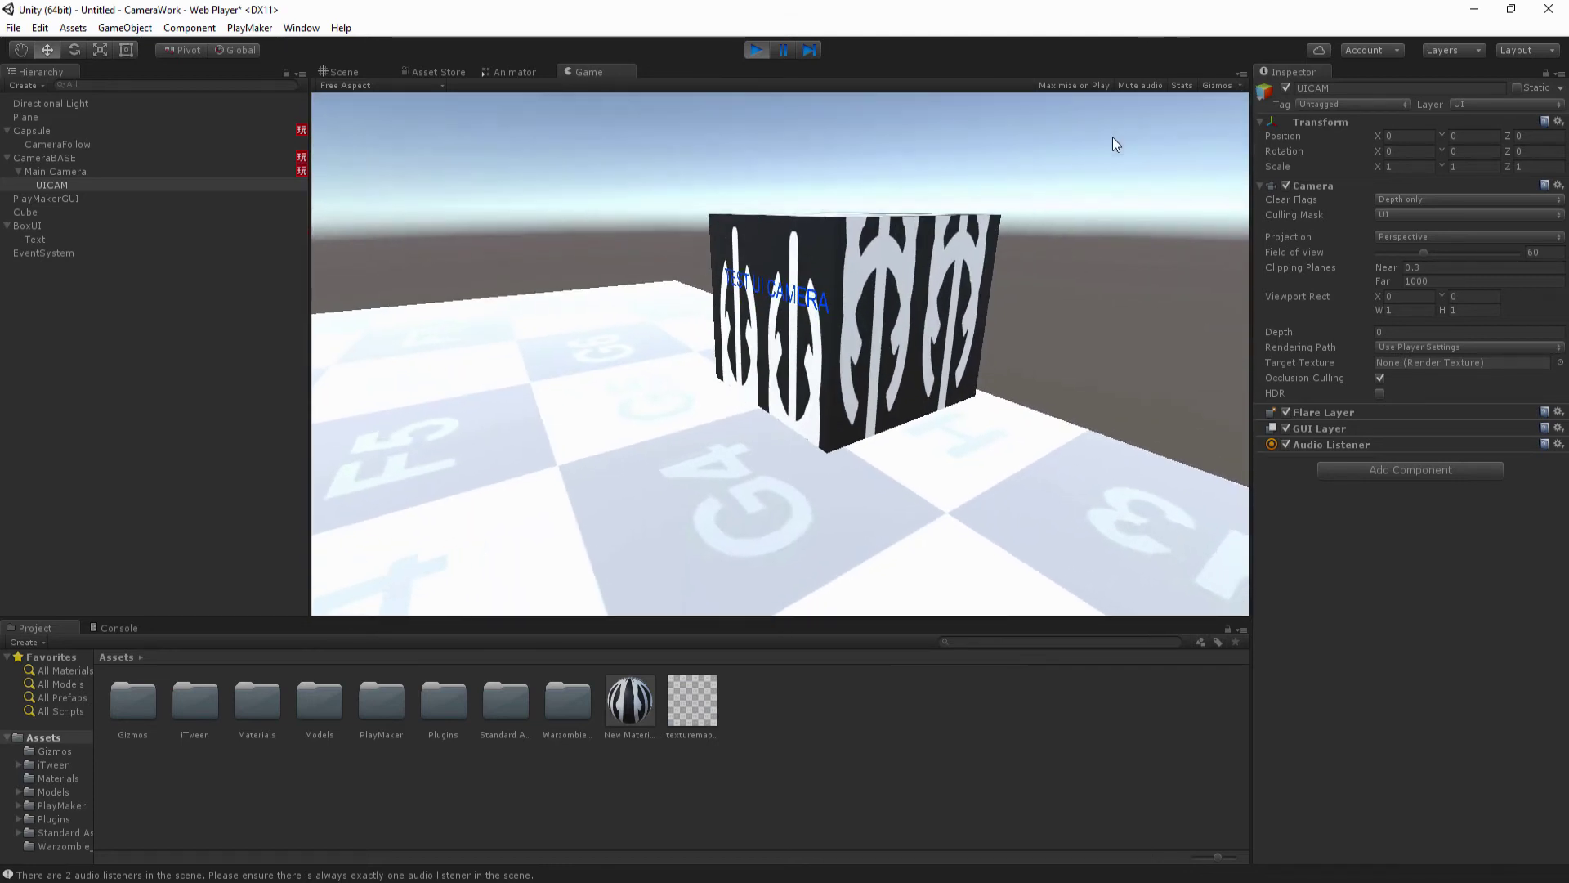
Stop play, dock the Game view beside the Scene view, and set its aspect to 16:9.
click(757, 50)
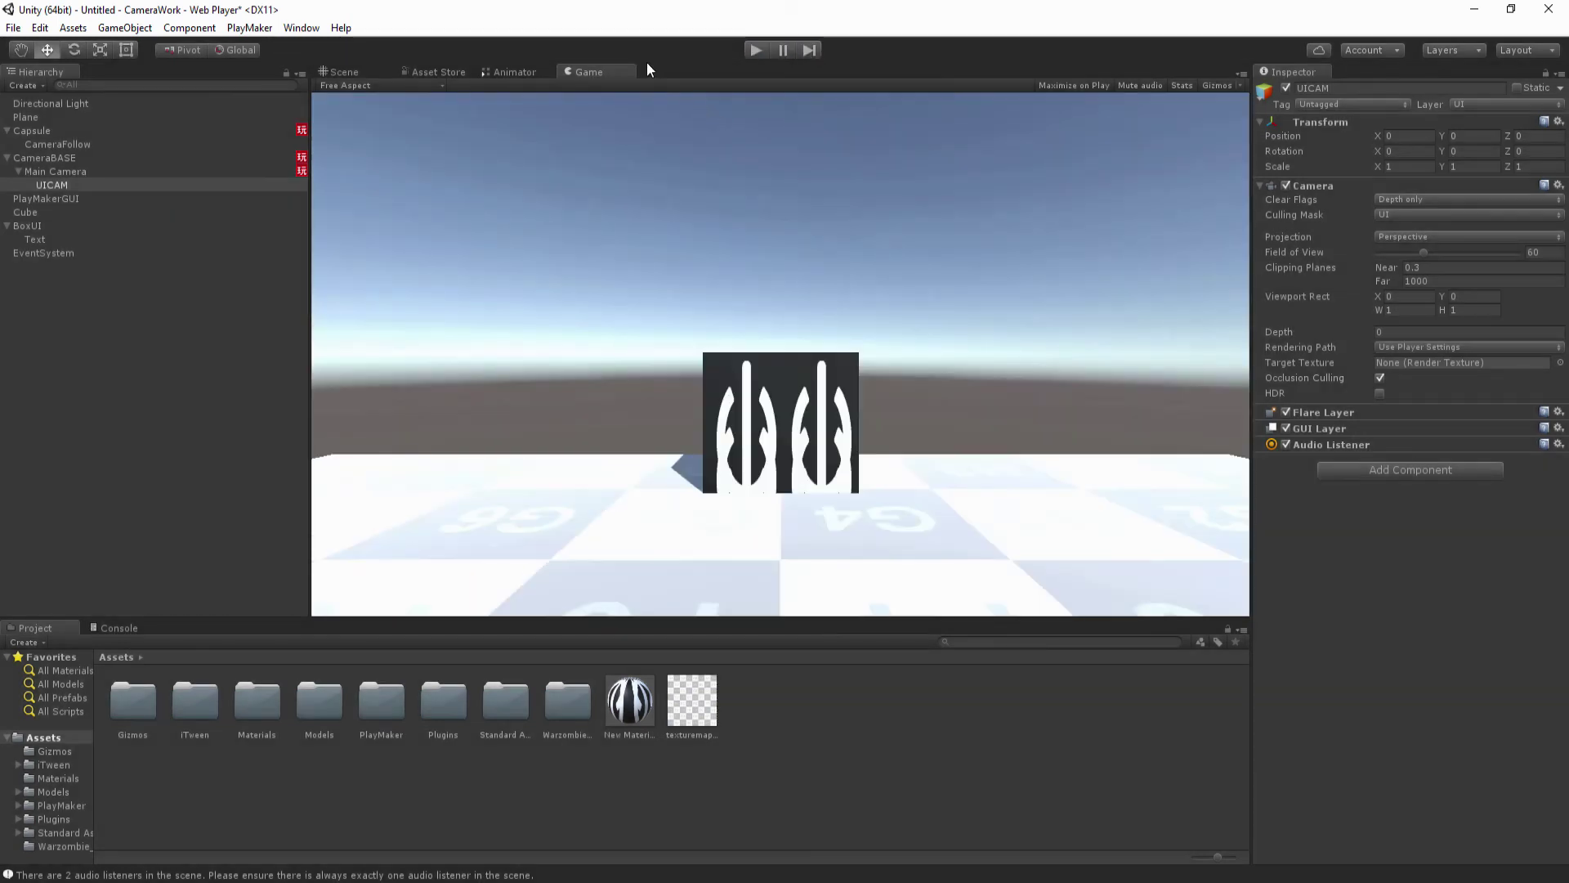
drag(631, 72, 1155, 286)
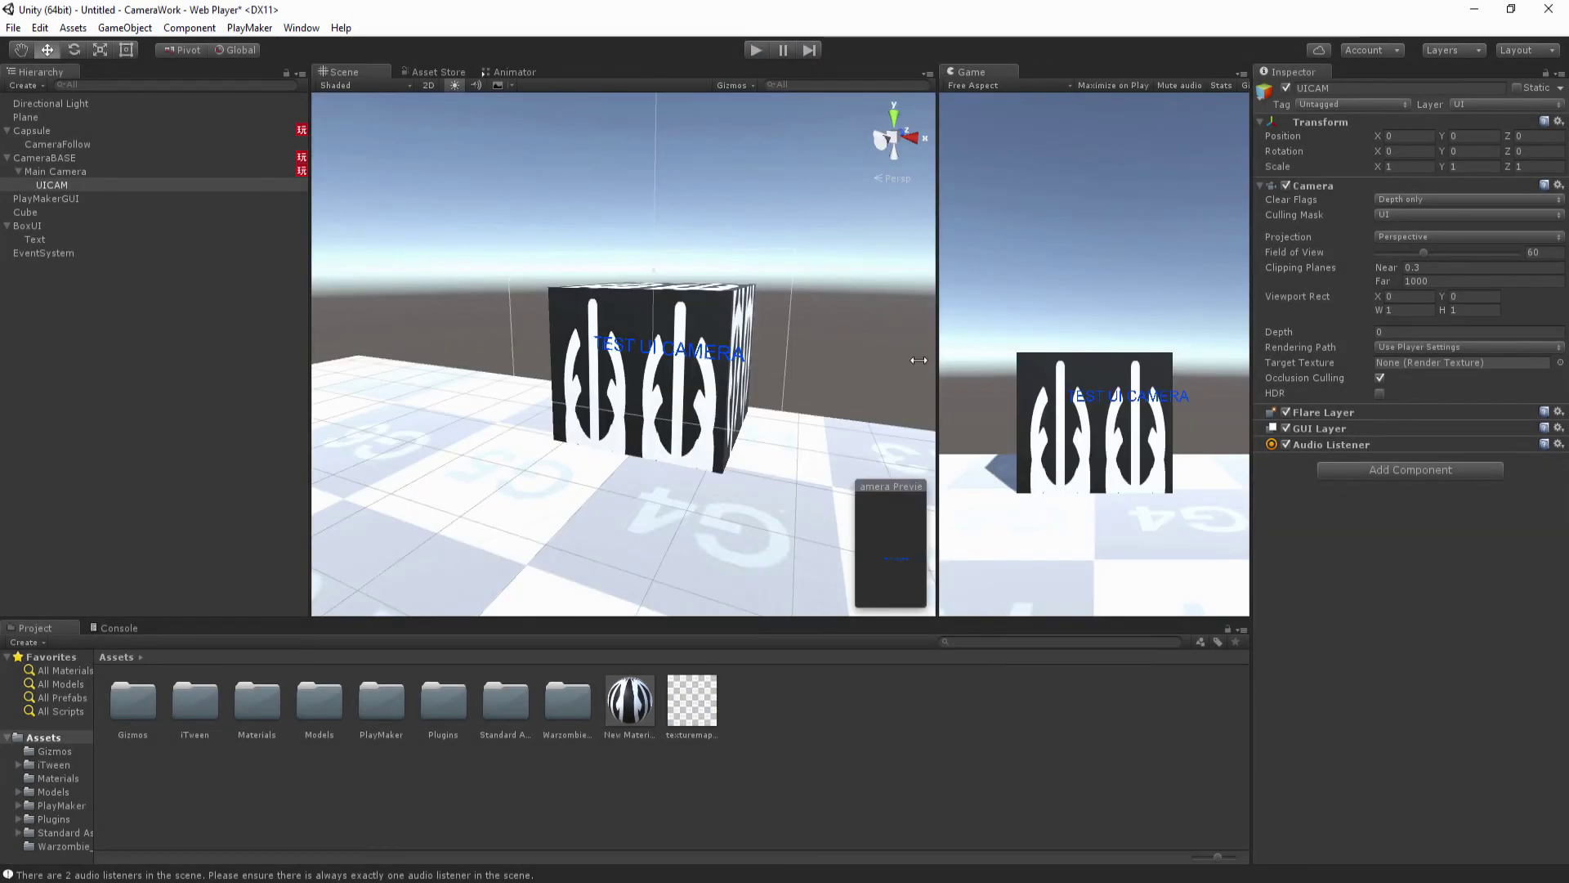
drag(882, 359, 831, 360)
click(916, 86)
click(908, 168)
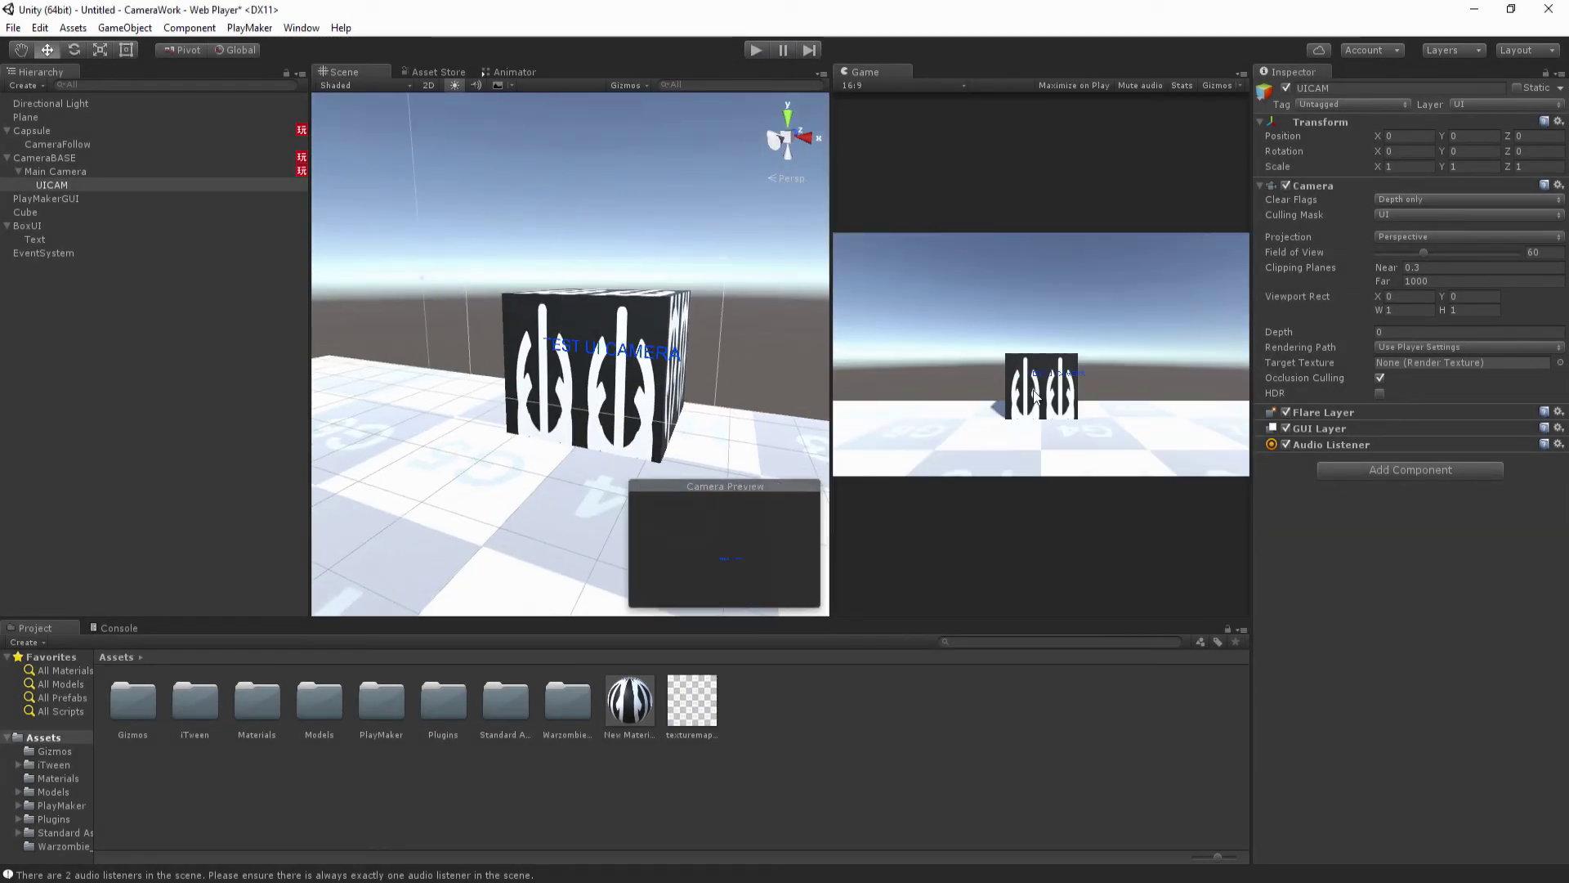
Reorient the Scene view, restart the game, and walk the player capsule toward the cube.
click(788, 114)
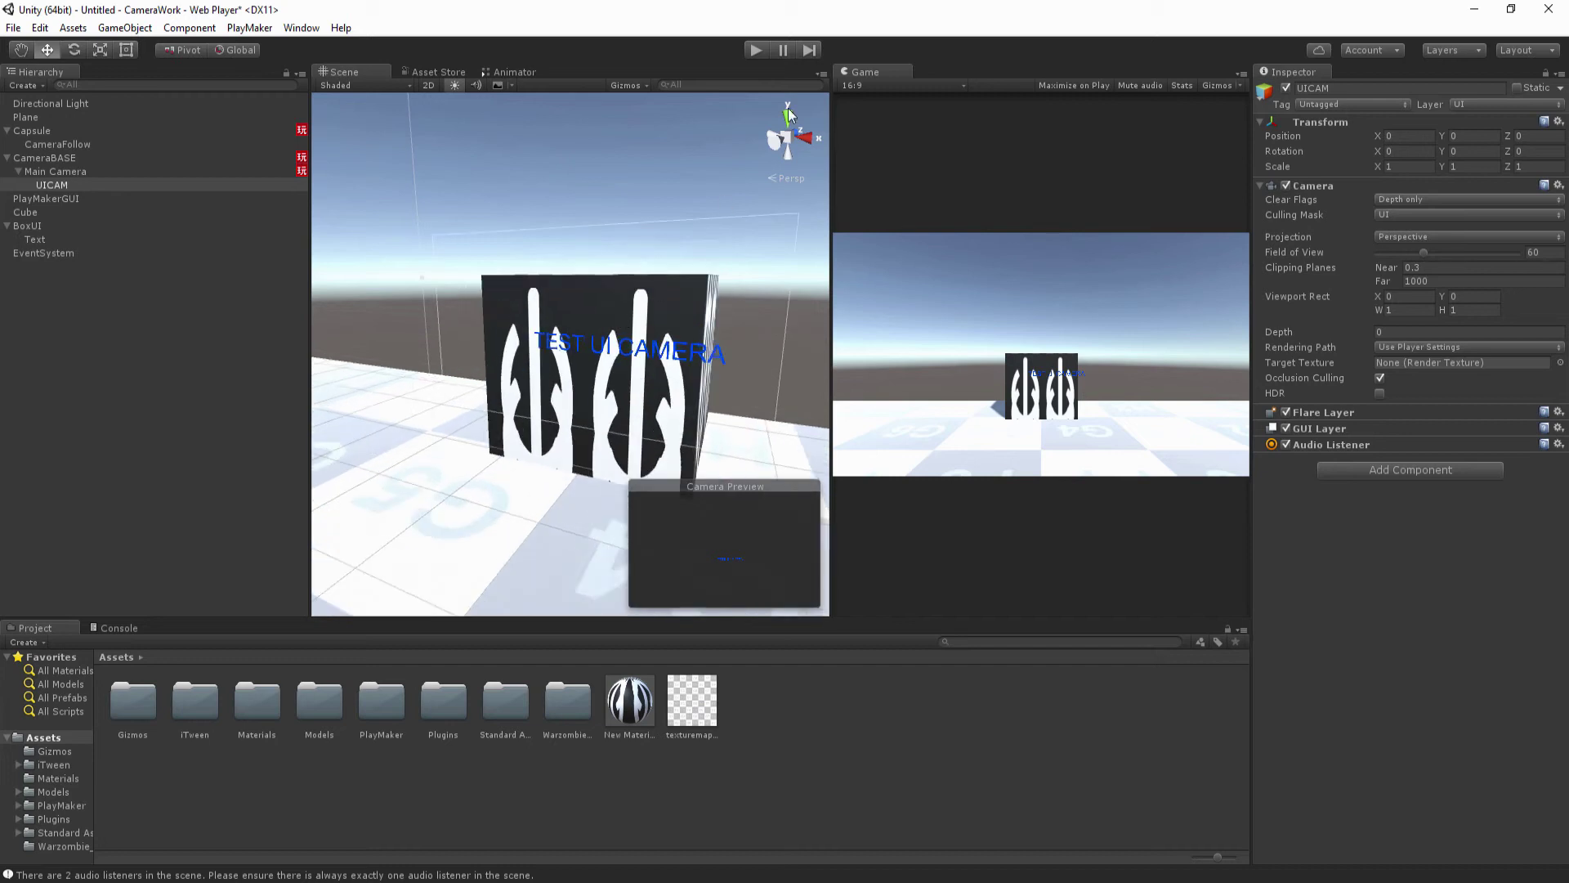
click(756, 52)
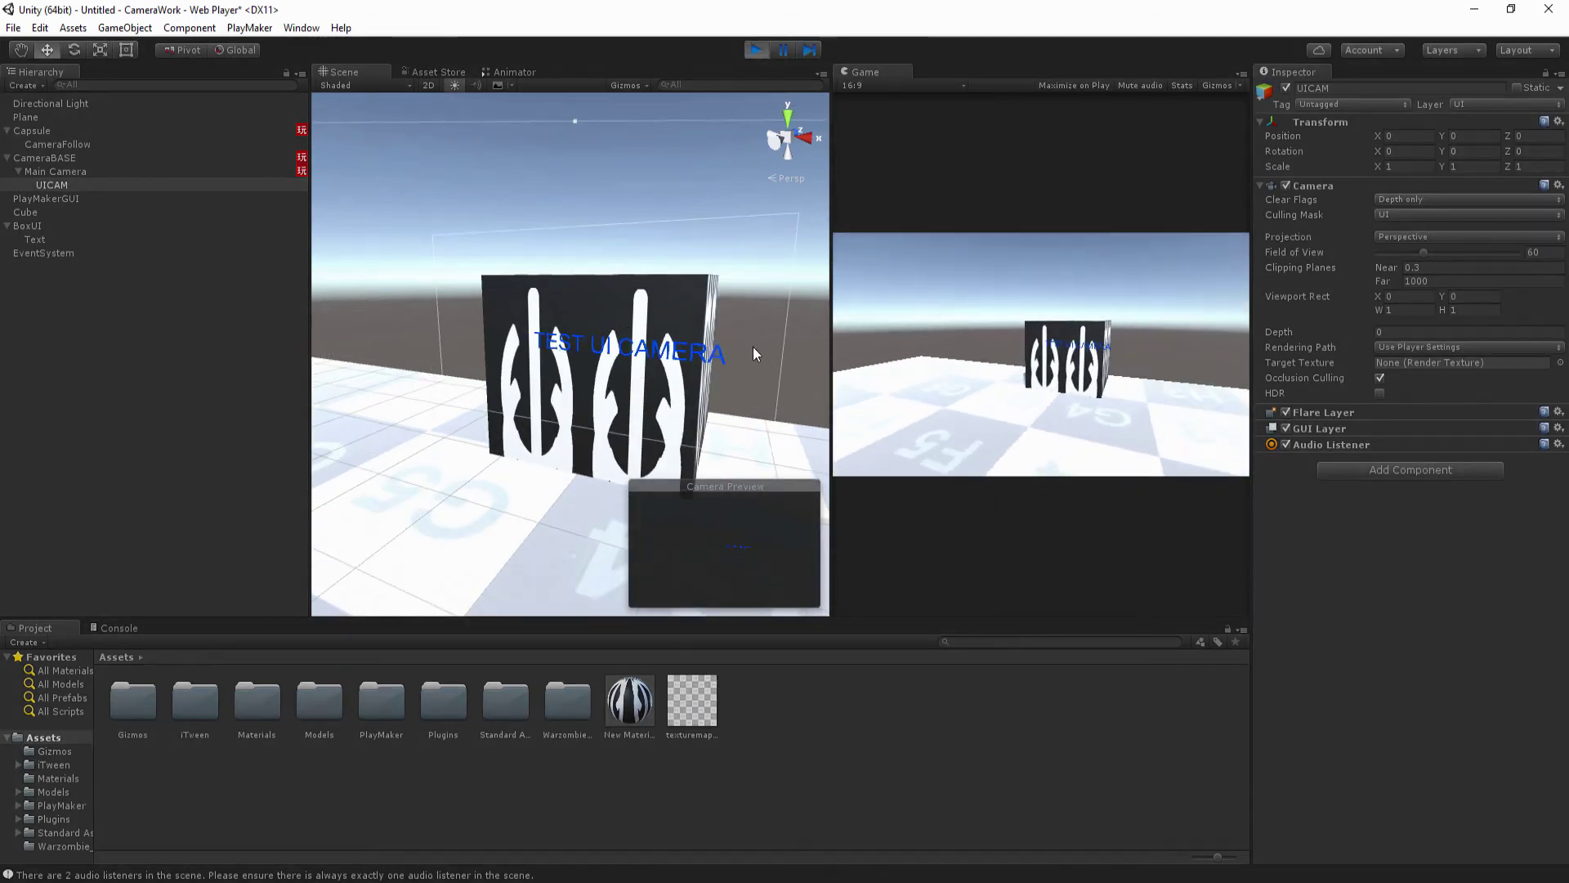
key(w)
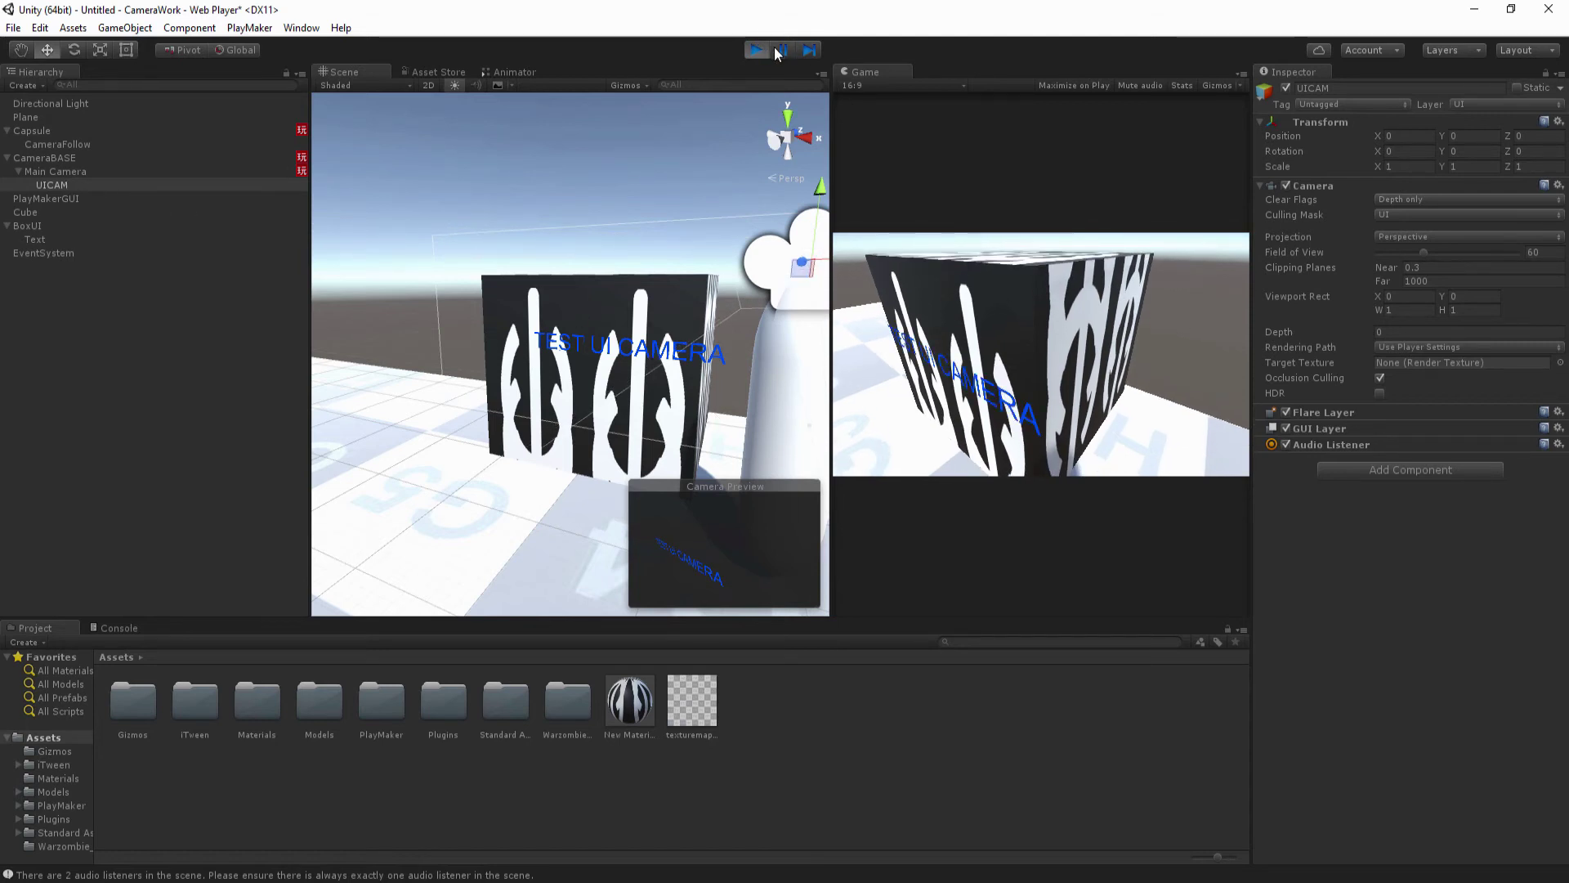
middle_drag(578, 279, 532, 315)
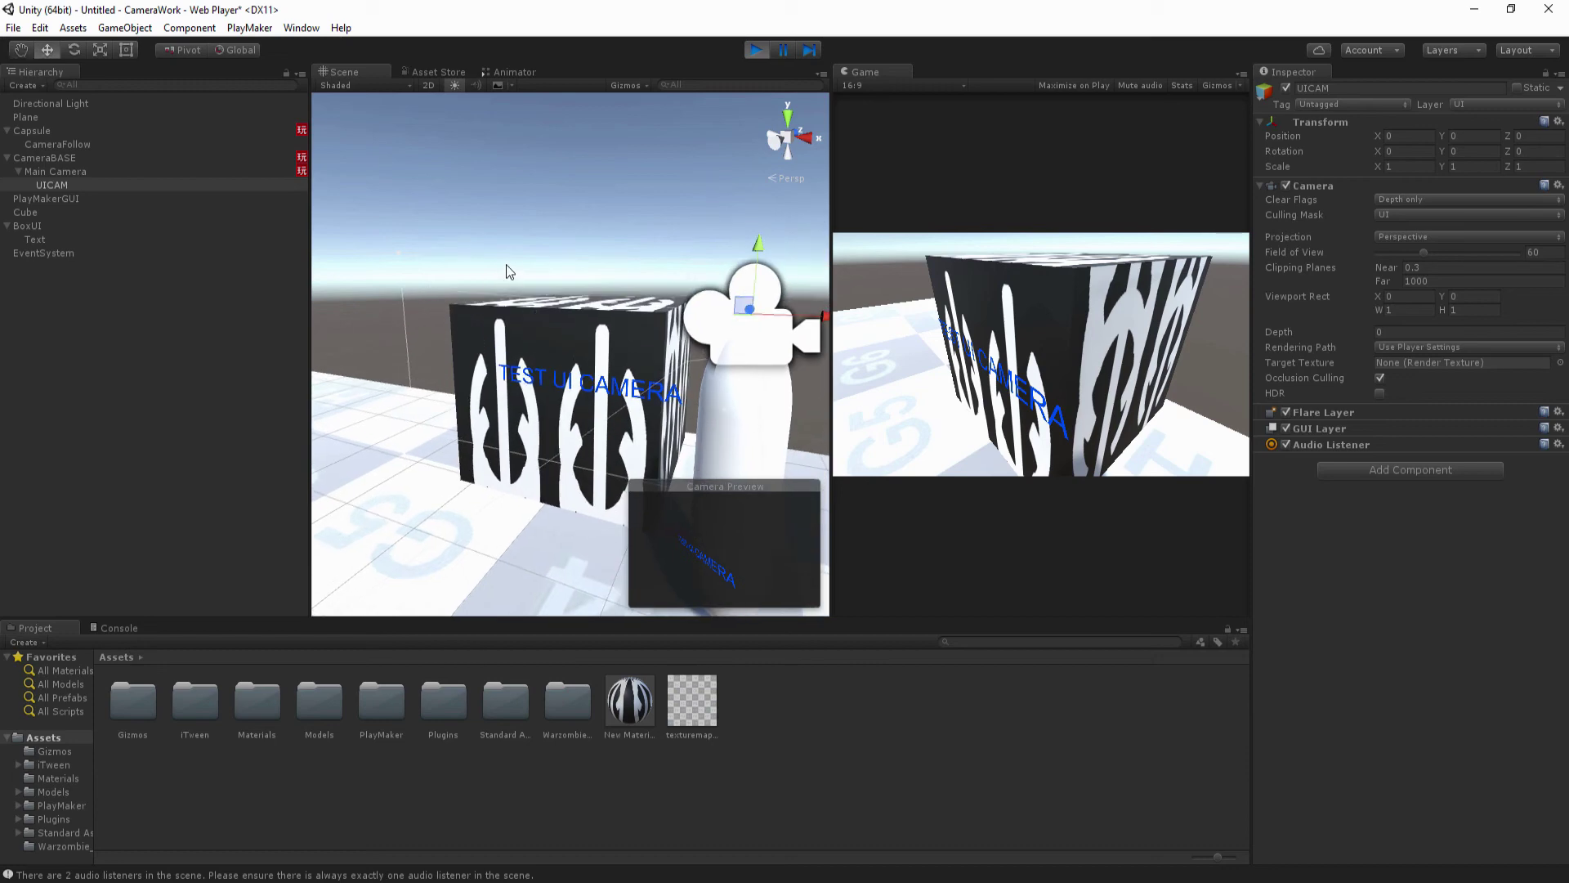
click(49, 226)
Rotate BoxUI around its Y axis to about 308° with the Rotate tool.
alt+drag(543, 443, 630, 478)
key(e)
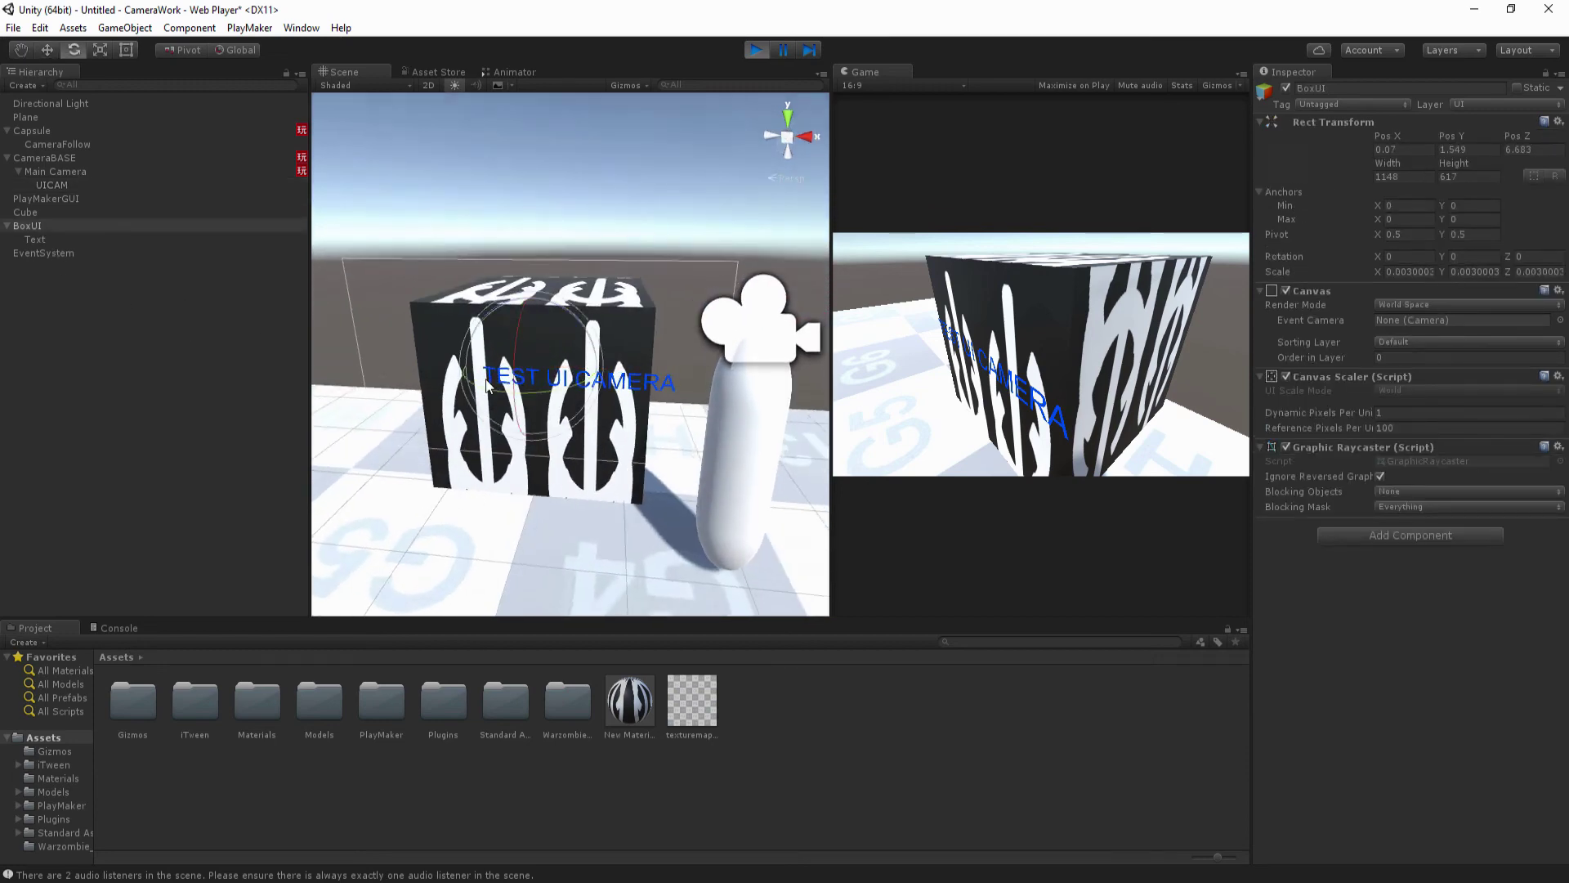
drag(538, 393, 677, 380)
alt+drag(677, 381, 773, 442)
scroll(477, 353, up, 4)
scroll(477, 353, up, 2)
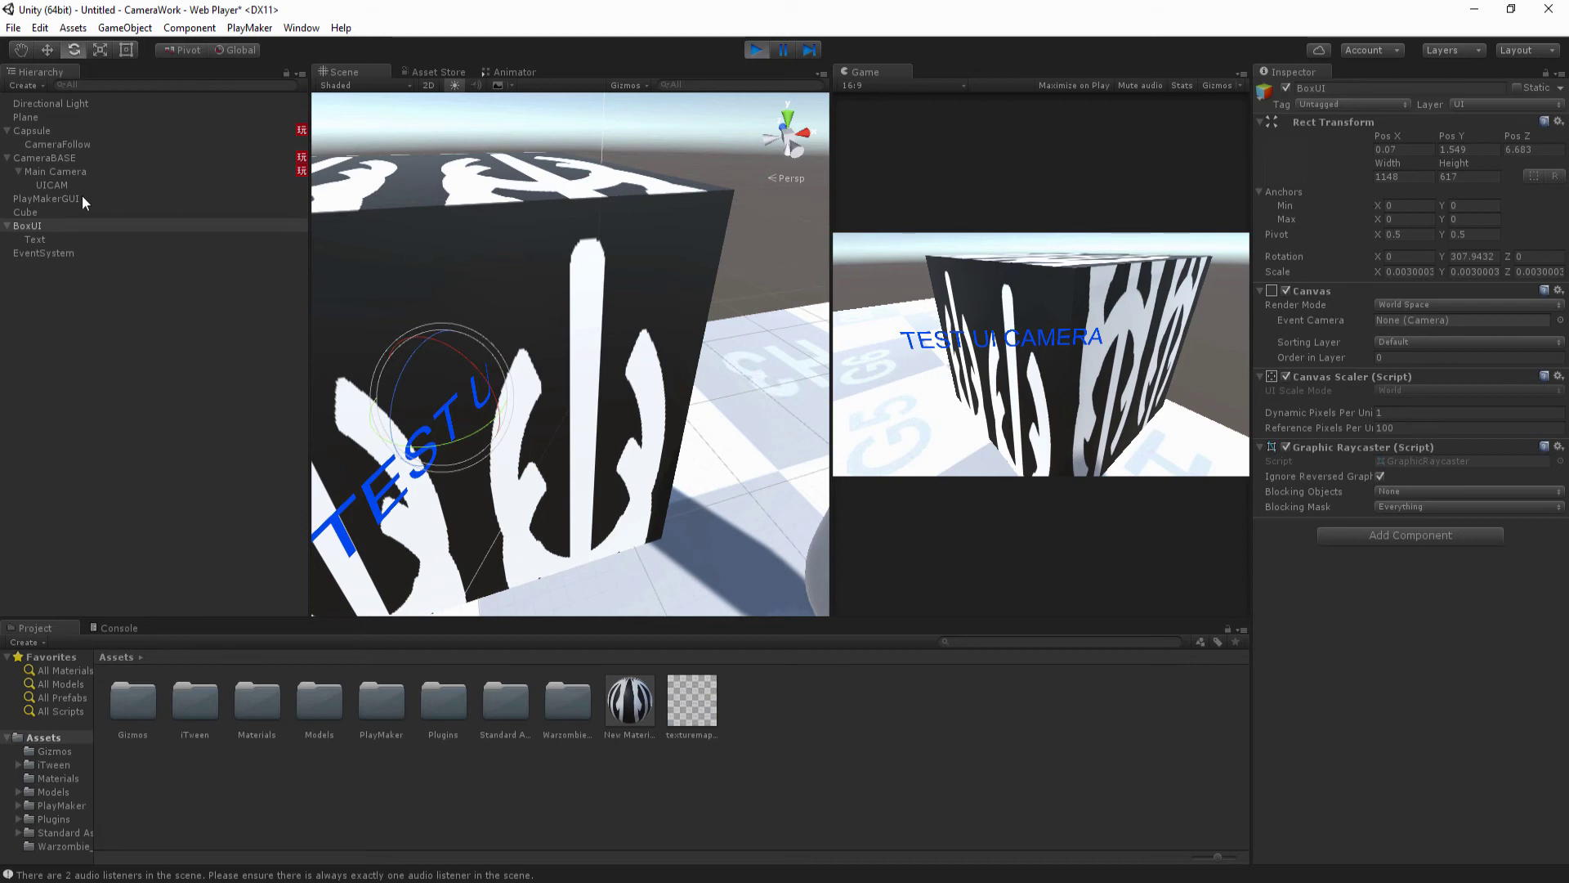
Select UICAM to check its Camera Preview of the UI-layer text.
click(49, 186)
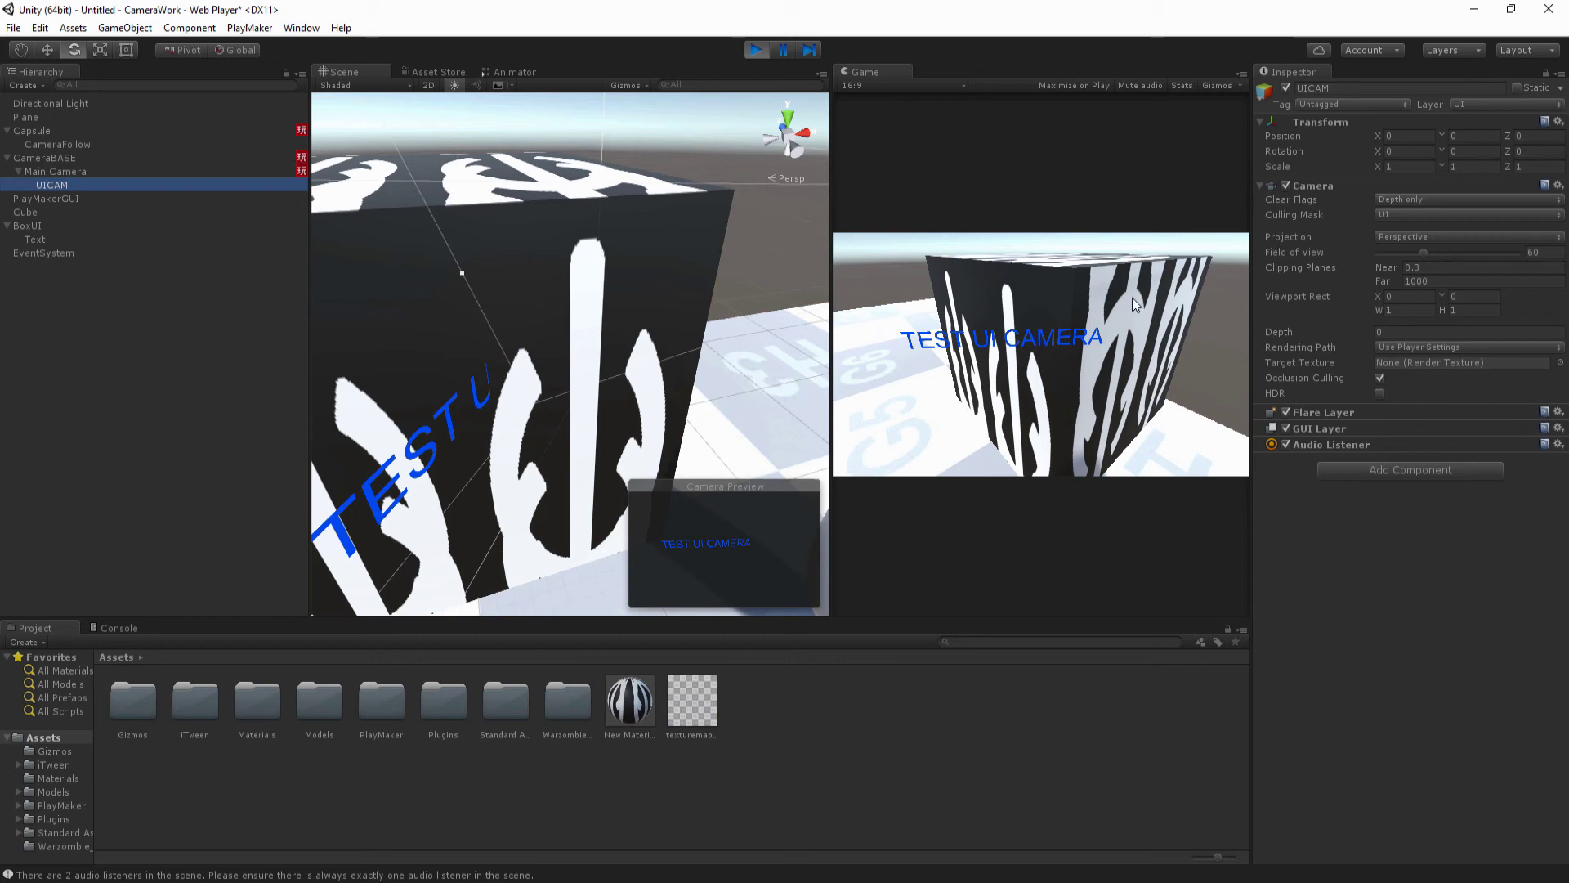
middle_drag(556, 356, 631, 322)
scroll(632, 323, down, 4)
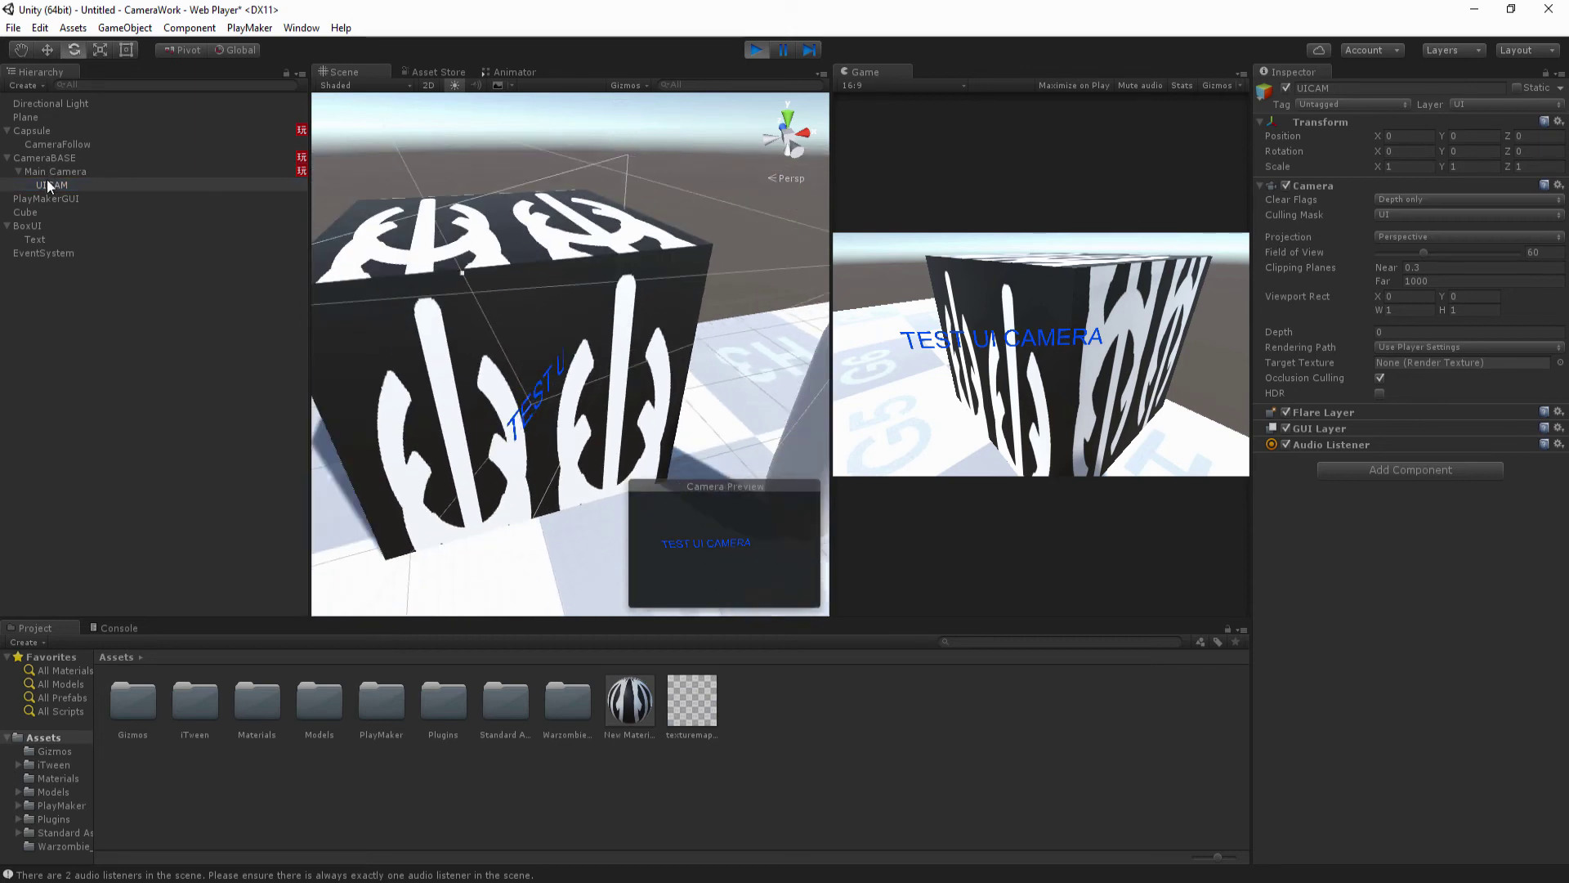
Put BoxUI and its child text on the Default layer.
click(26, 227)
click(1472, 104)
click(1464, 117)
click(690, 484)
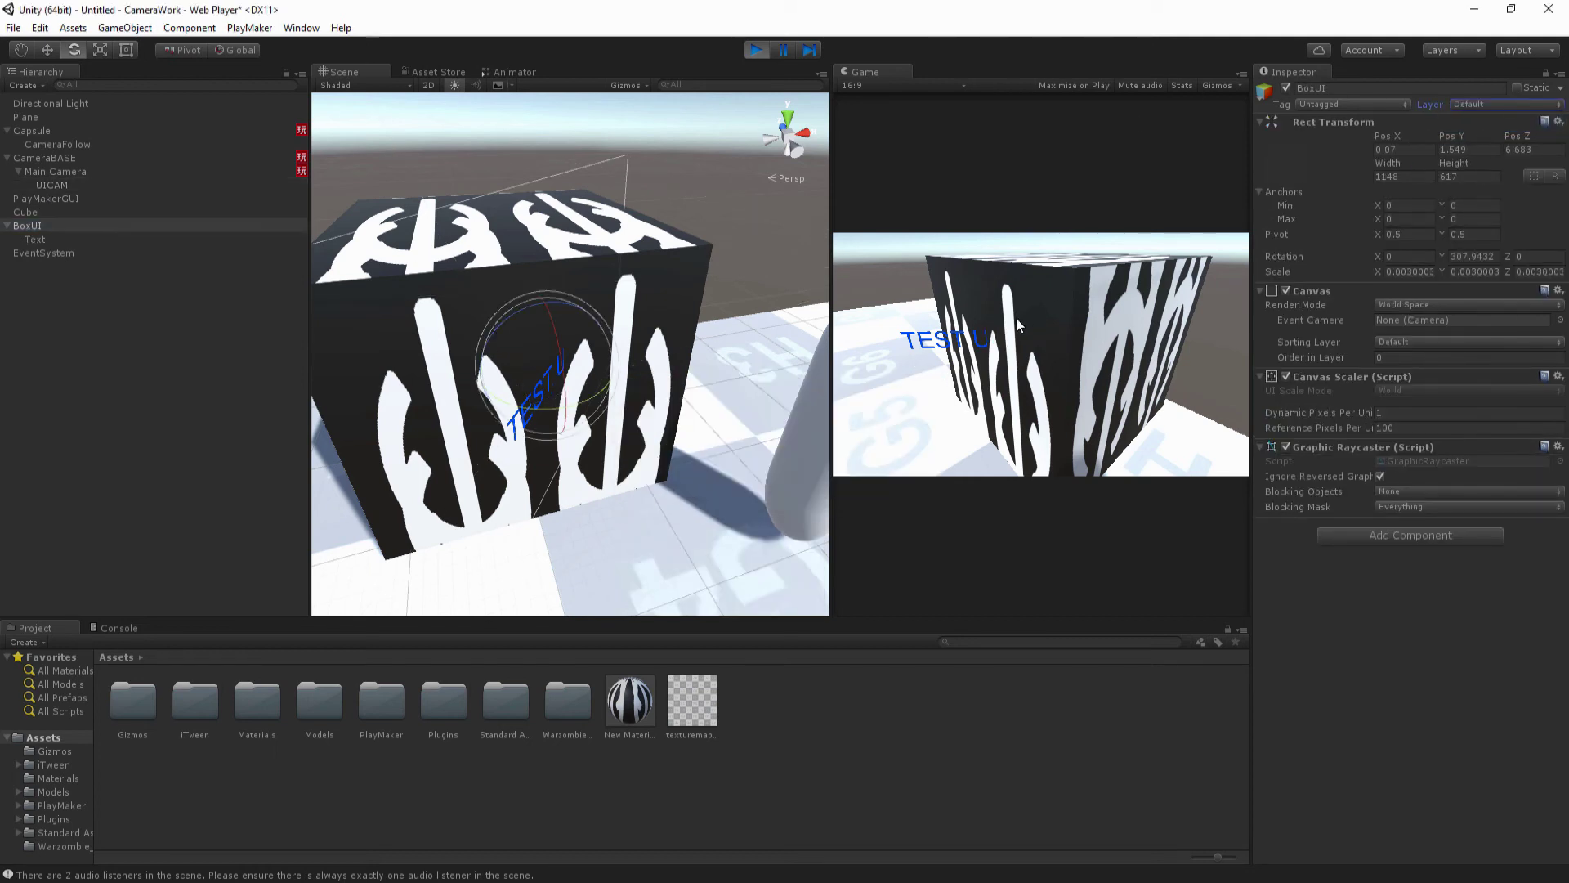
Move the player, then compare the Main Camera and UICAM camera previews.
key(a)
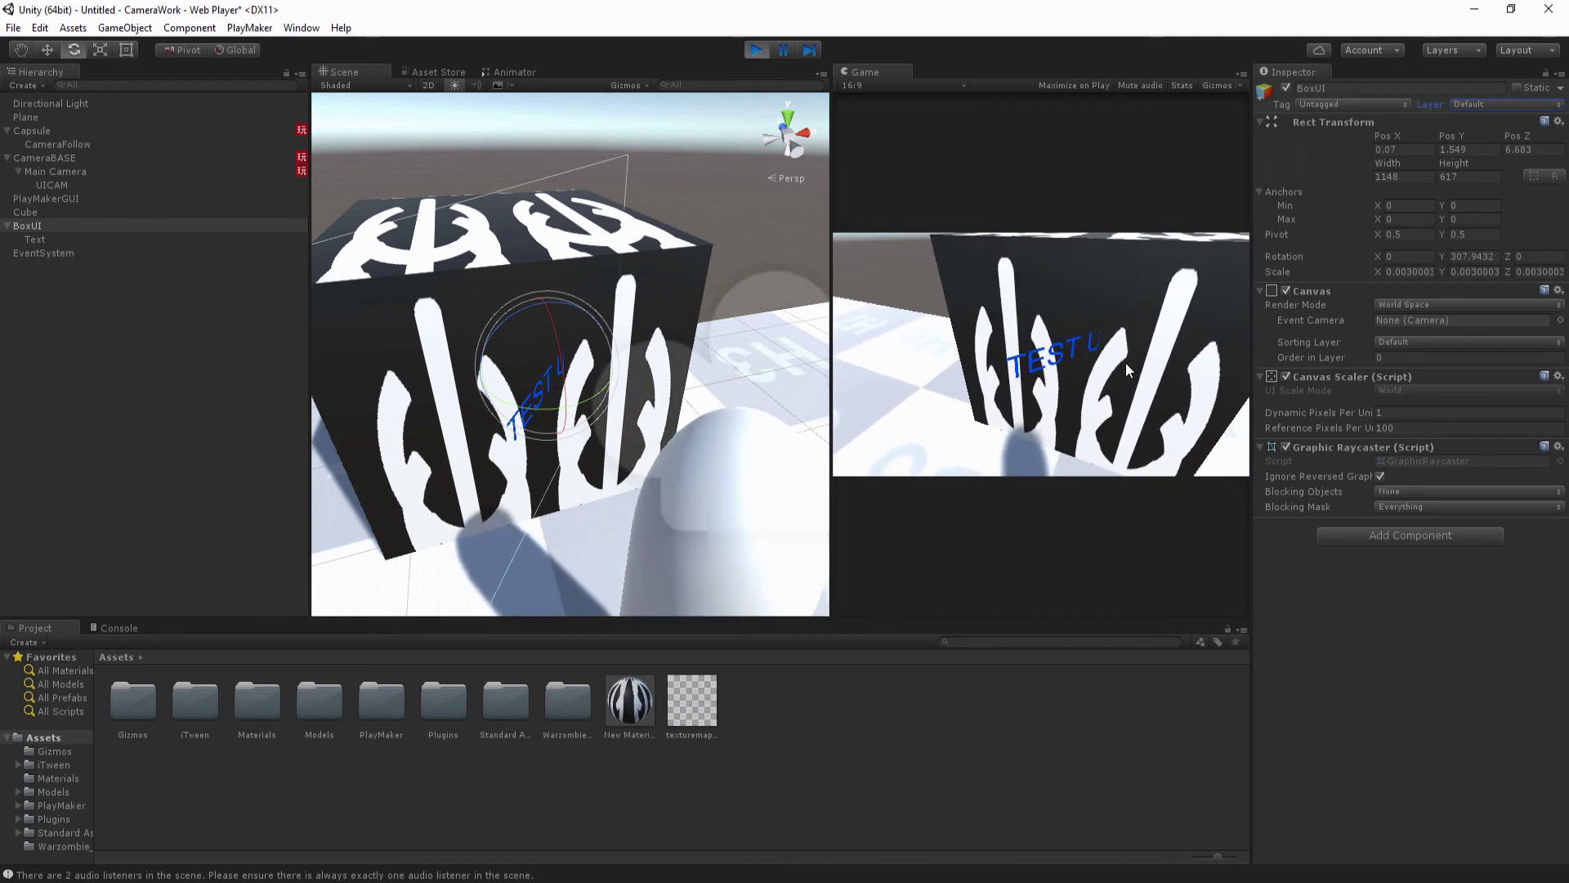
click(54, 159)
click(106, 173)
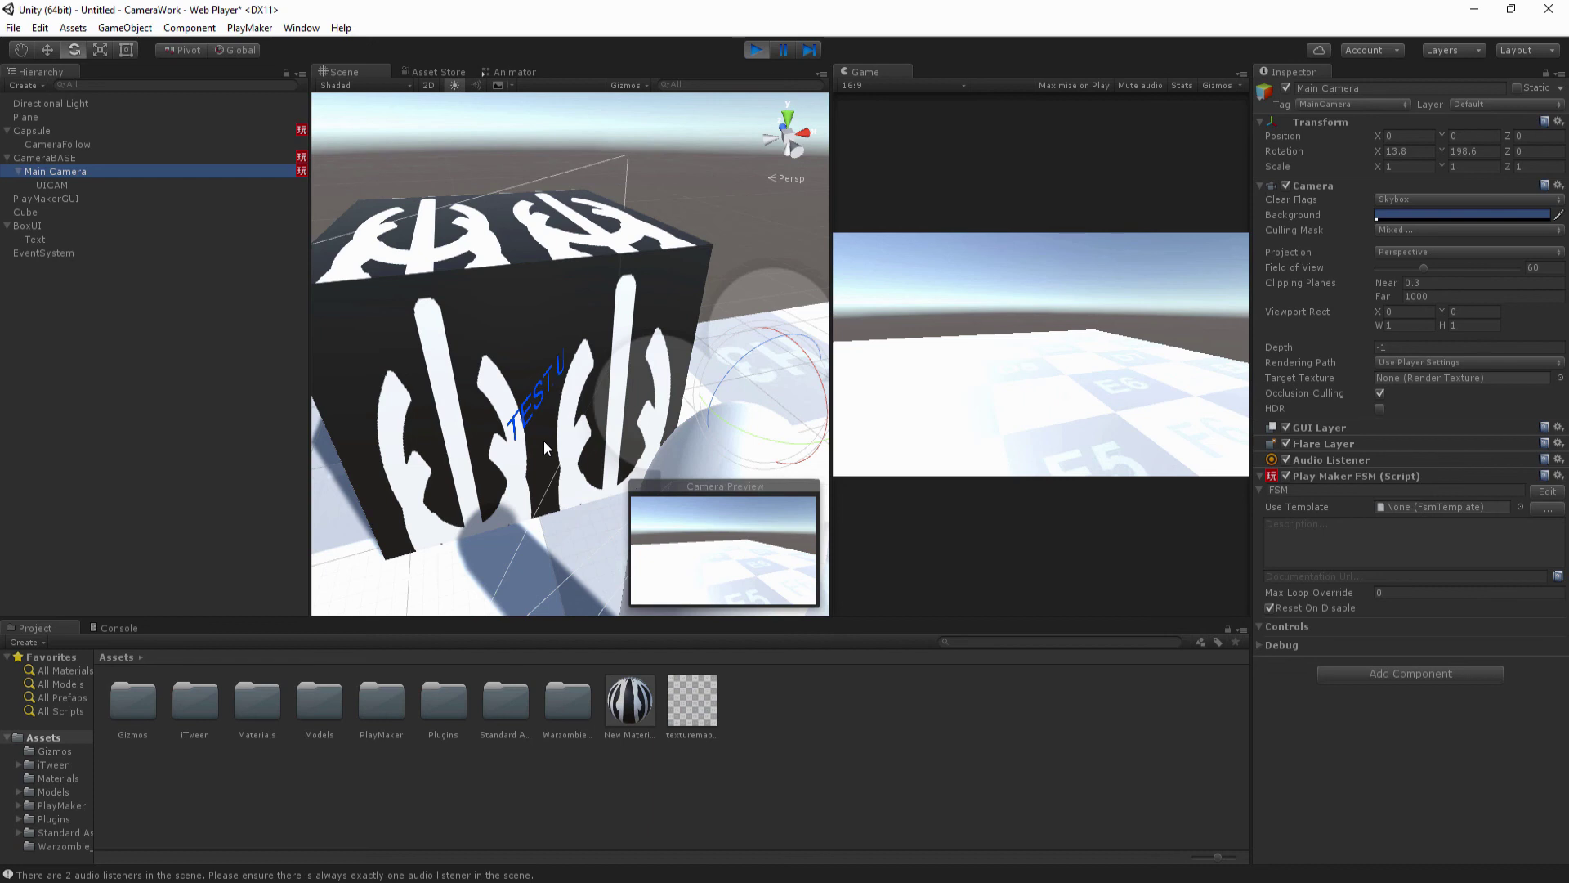
click(49, 185)
Return BoxUI and its children to the UI layer and make the Game view fill the main panel.
click(36, 225)
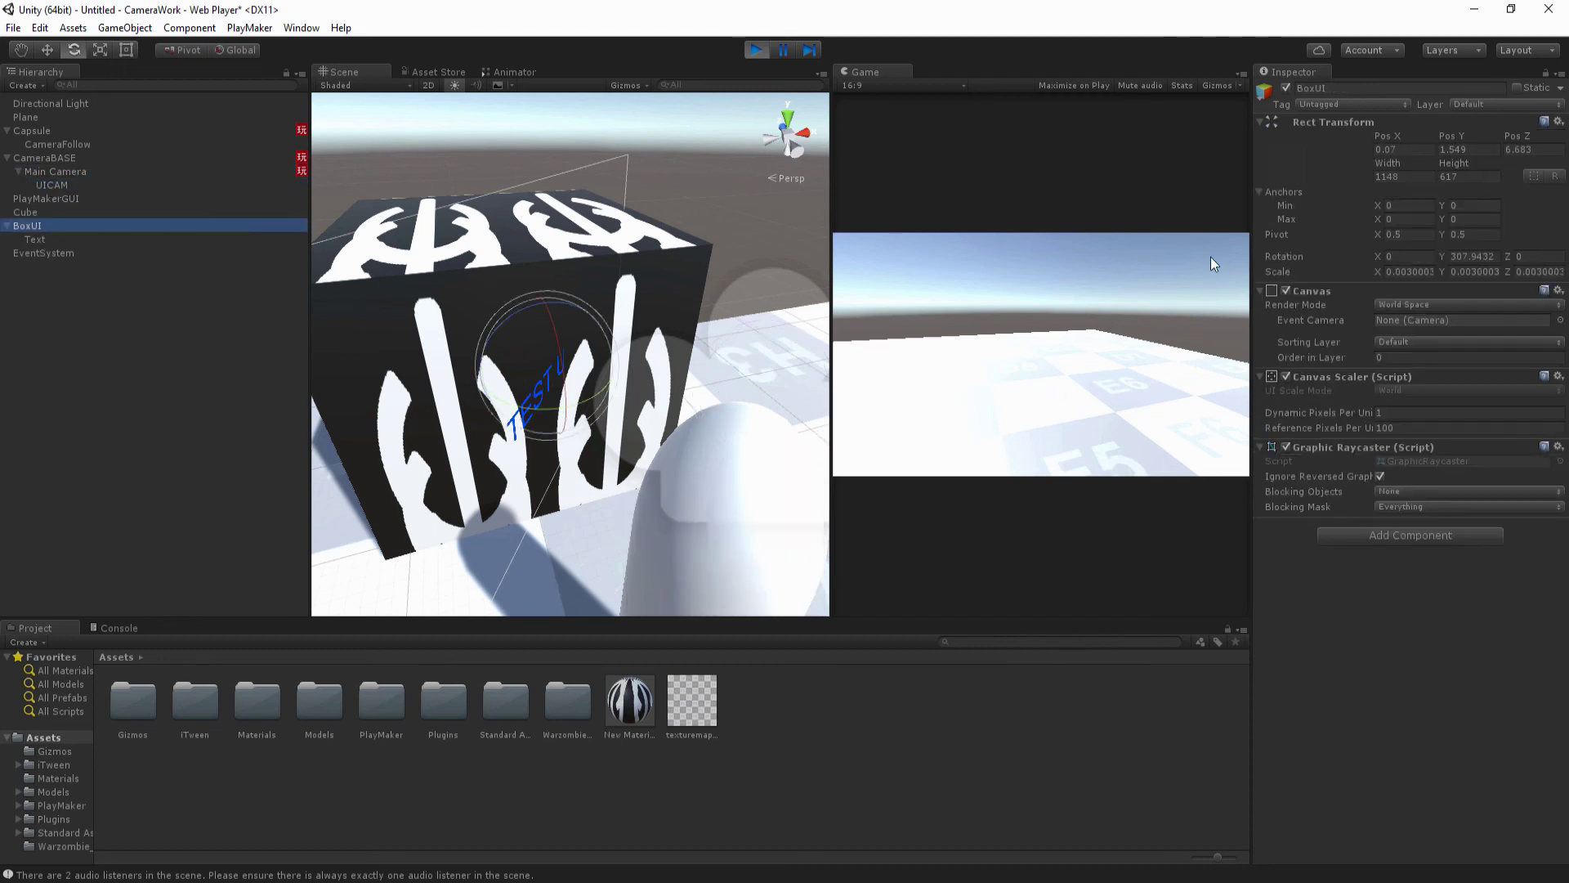
click(1469, 106)
click(1471, 199)
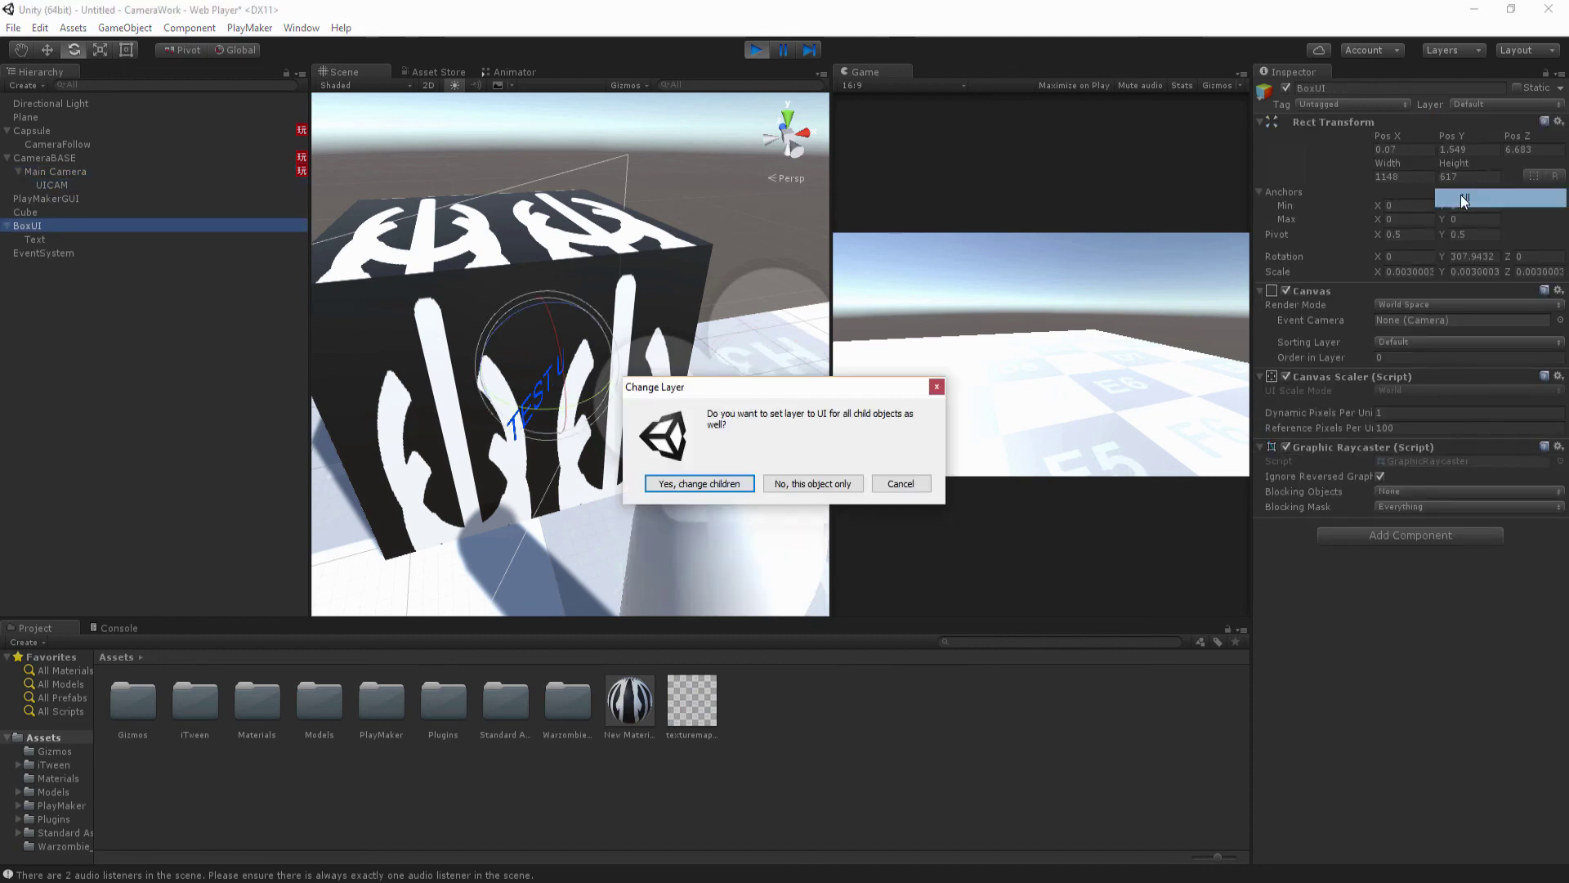
click(670, 481)
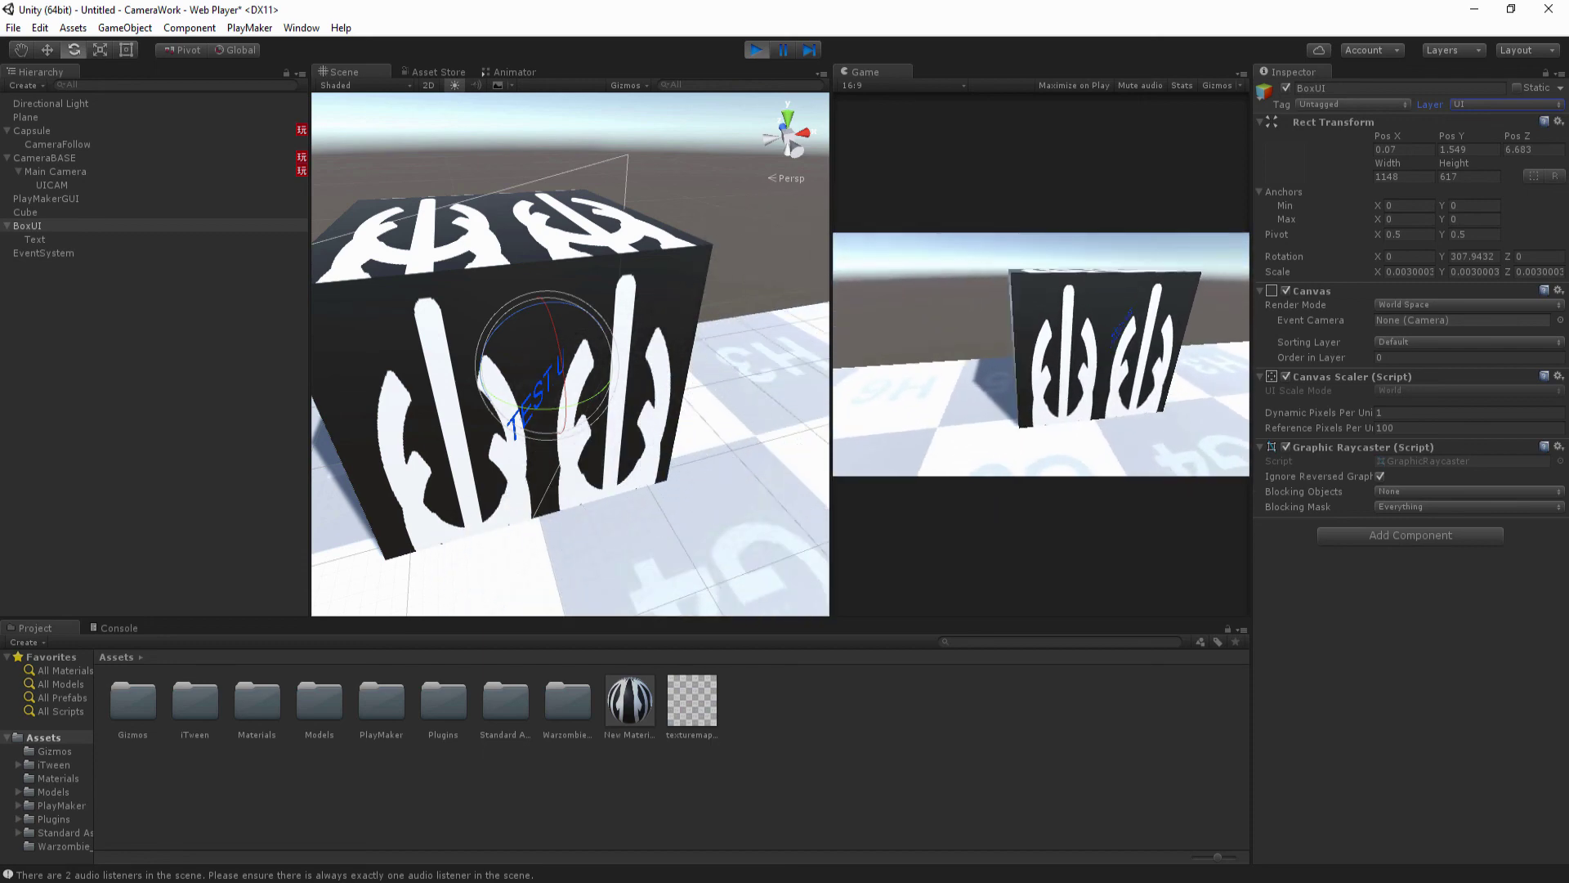
drag(847, 71, 586, 77)
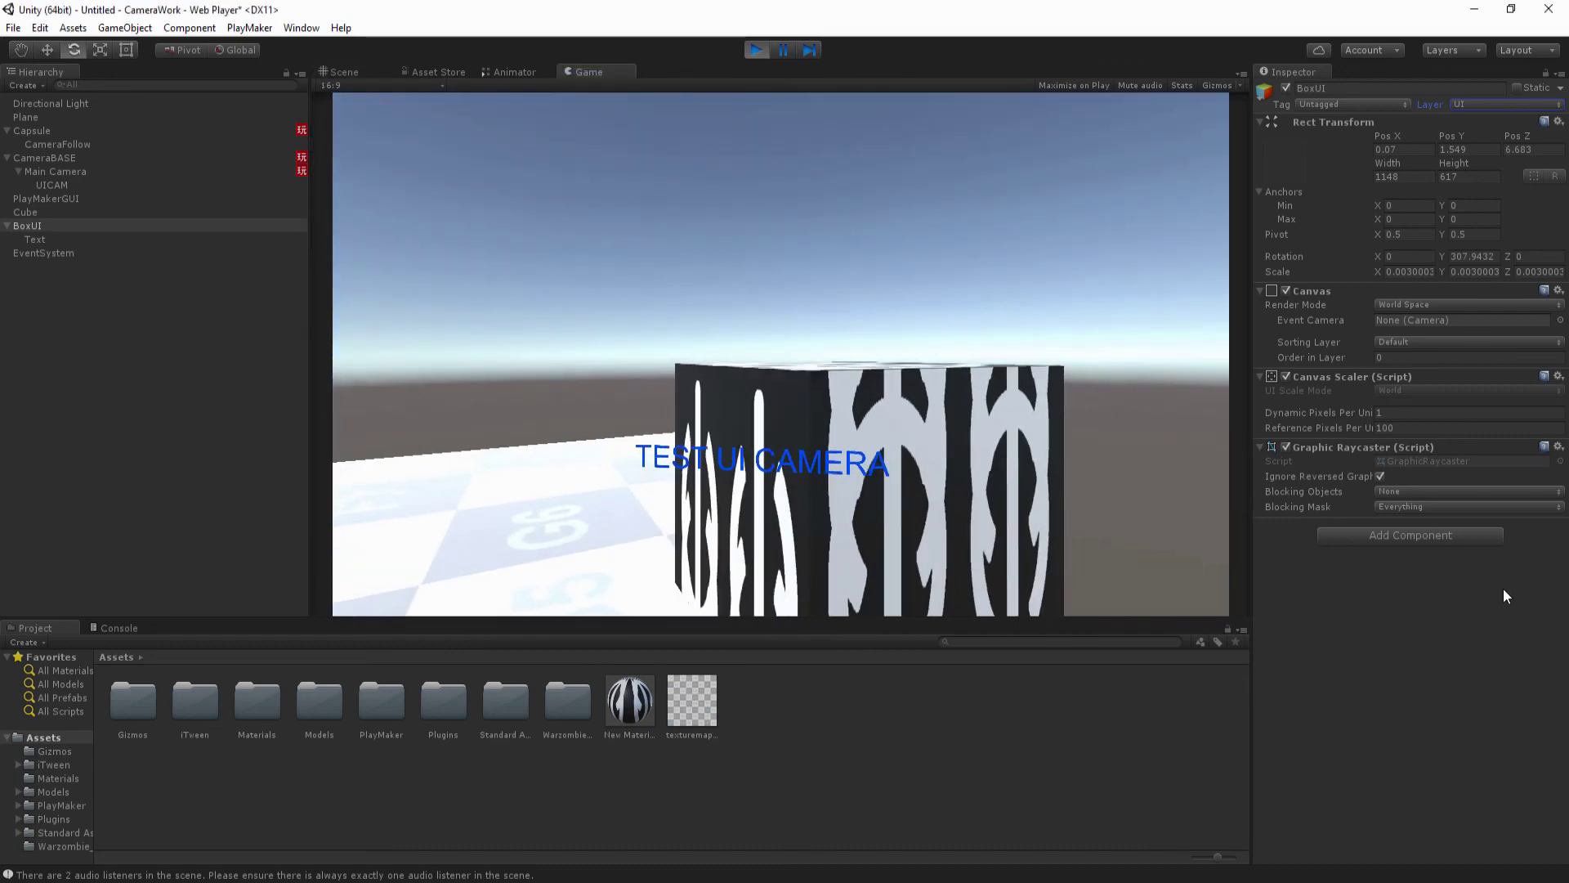